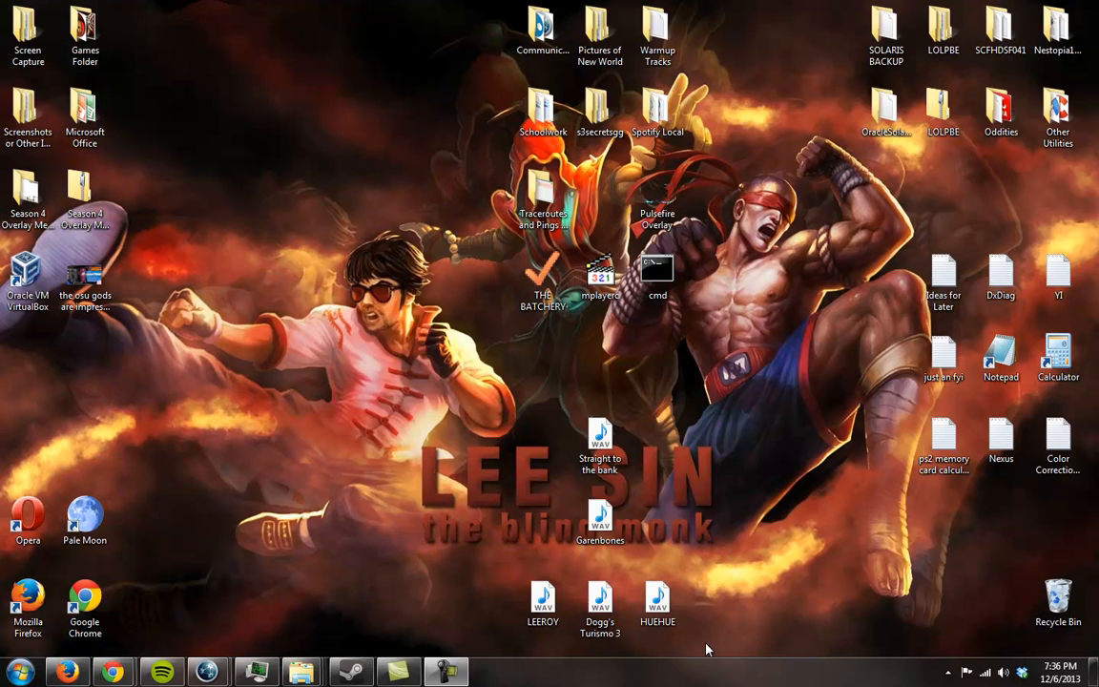
Step: Launch Open Broadcaster Software from the Programs folder inside the desktop's Screen Capture folder
{"action": "mouse_move", "coordinate": [272, 679]}
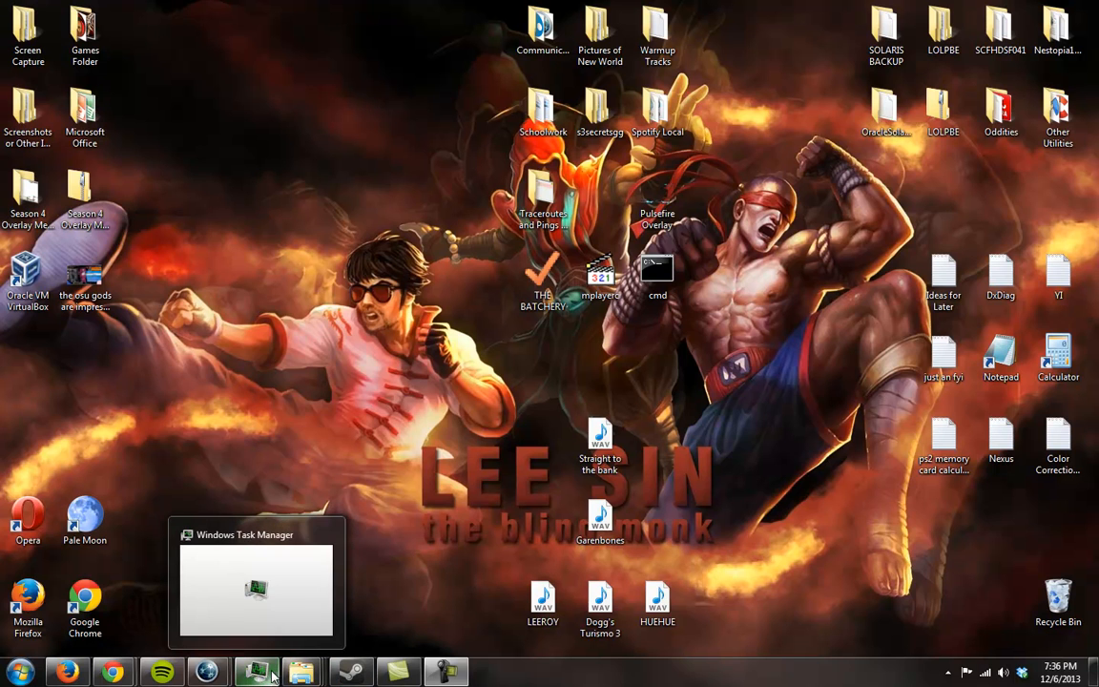
{"action": "left_click", "coordinate": [302, 296]}
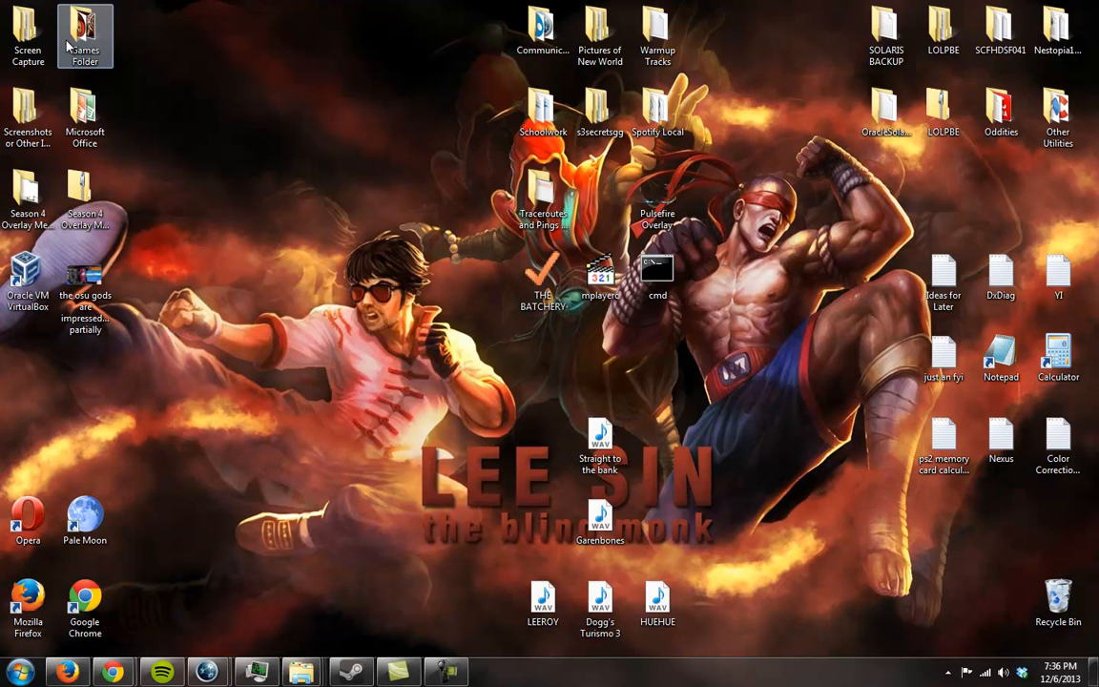
{"action": "left_click", "coordinate": [27, 40]}
{"action": "double_click", "coordinate": [27, 40]}
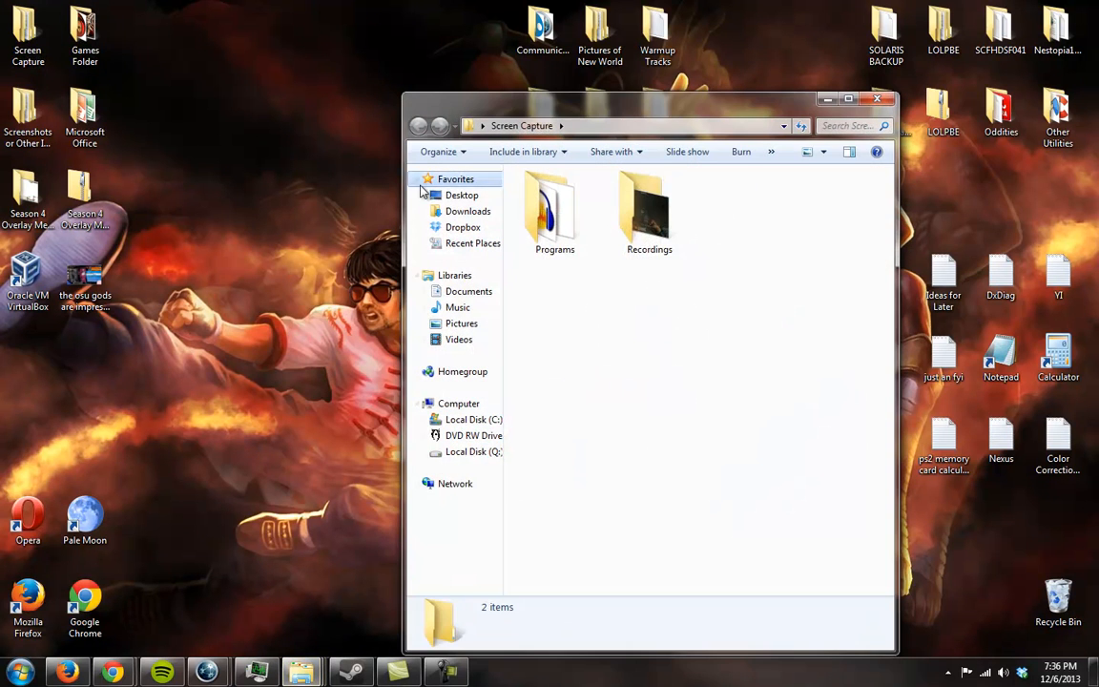
{"action": "double_click", "coordinate": [553, 225]}
{"action": "double_click", "coordinate": [560, 255]}
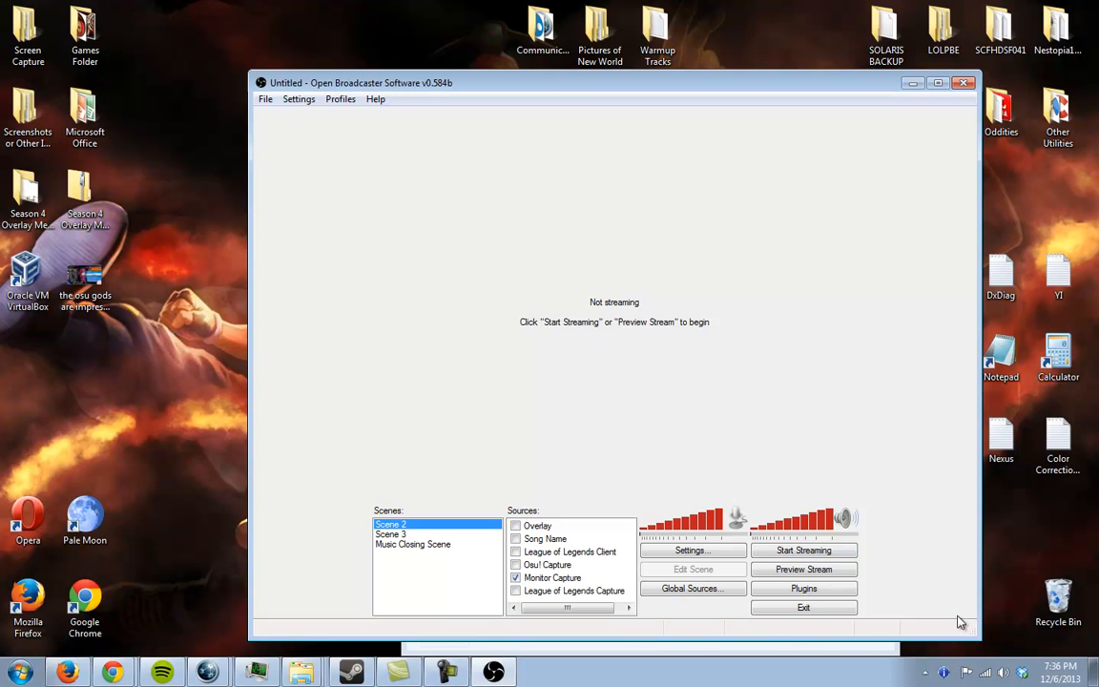
Step: Preview the stream, ignoring the incompatible hook modules error, and close Open Broadcaster Software, minimizing the Programs folder window
{"action": "left_click", "coordinate": [832, 572]}
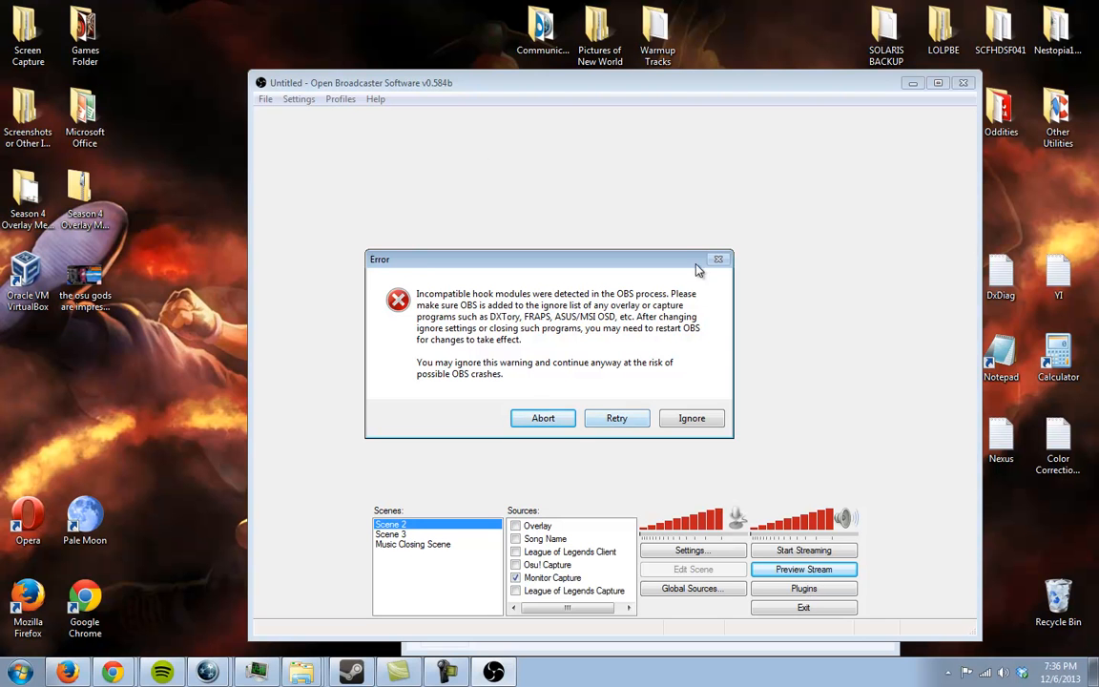
{"action": "left_click", "coordinate": [691, 418]}
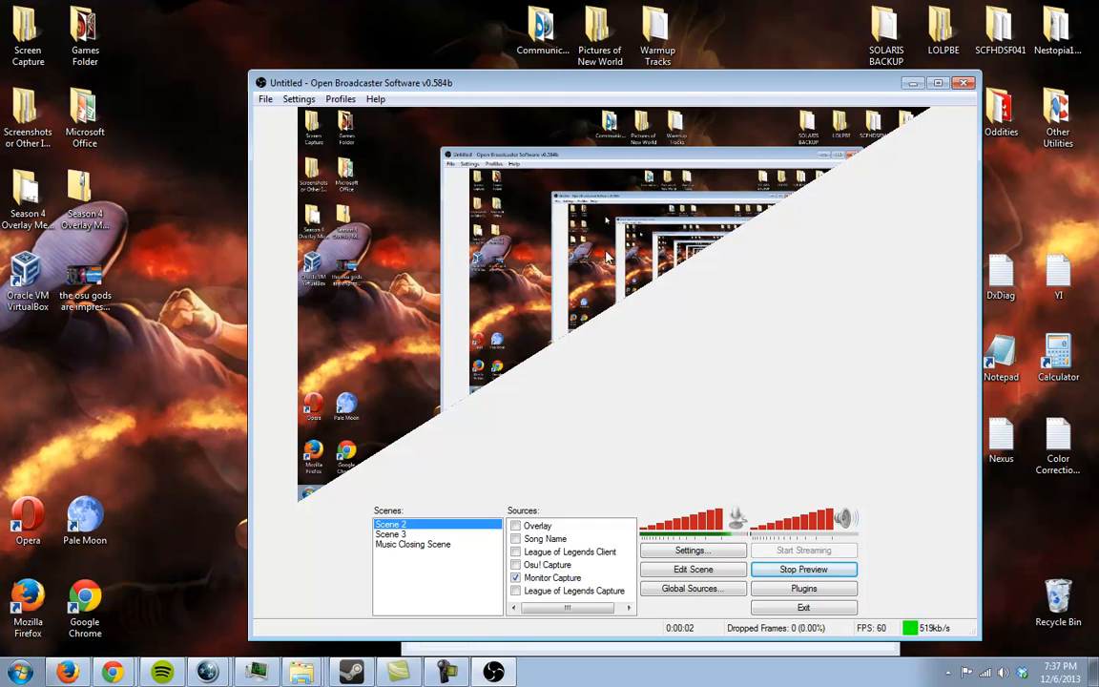
{"action": "left_click", "coordinate": [965, 90]}
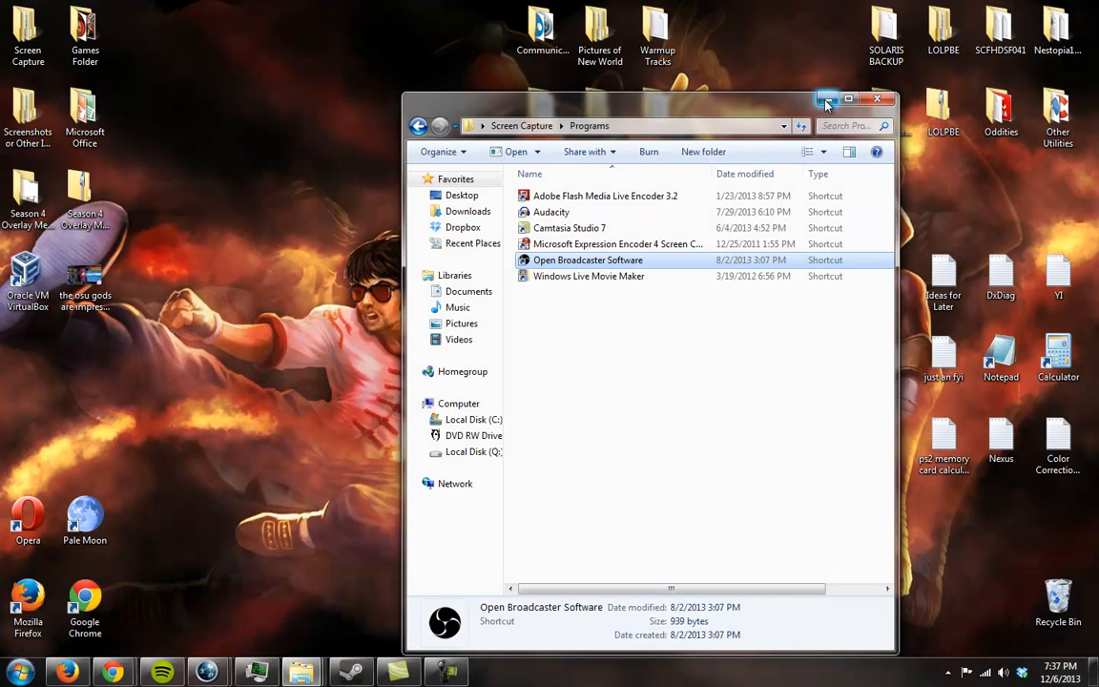
{"action": "left_click", "coordinate": [826, 98]}
Step: Browse to the MSI Afterburner folder in Program Files (x86) on Local Disk (C:) and select its Bundle, Doc and Graphics folders
{"action": "key", "text": "super"}
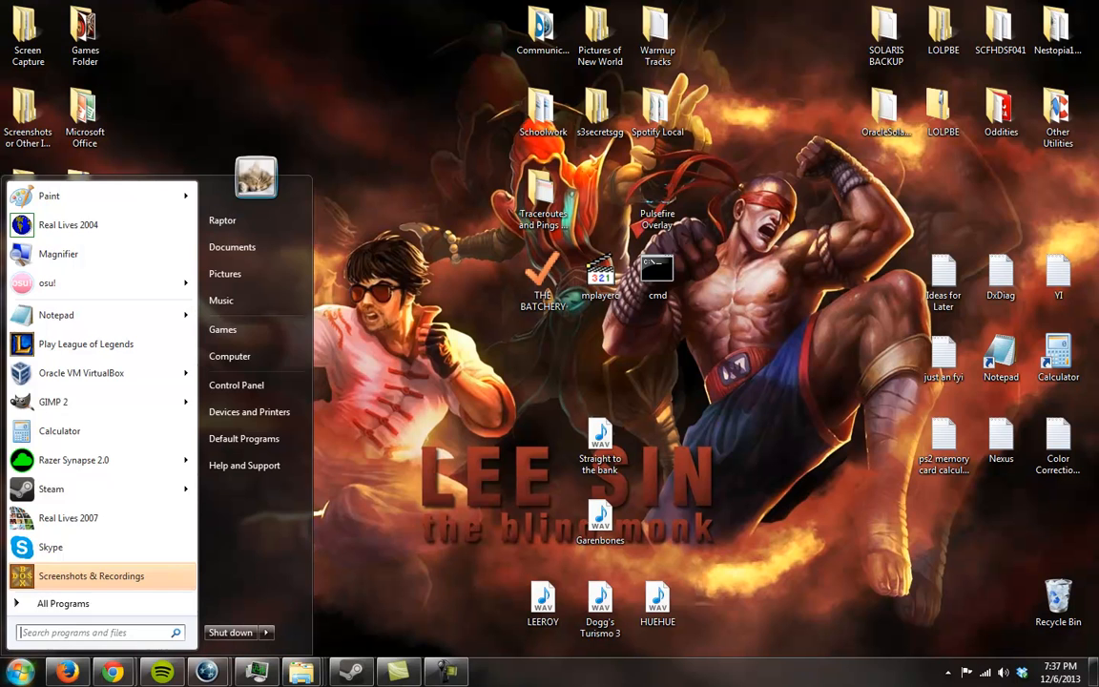
{"action": "left_click", "coordinate": [230, 356]}
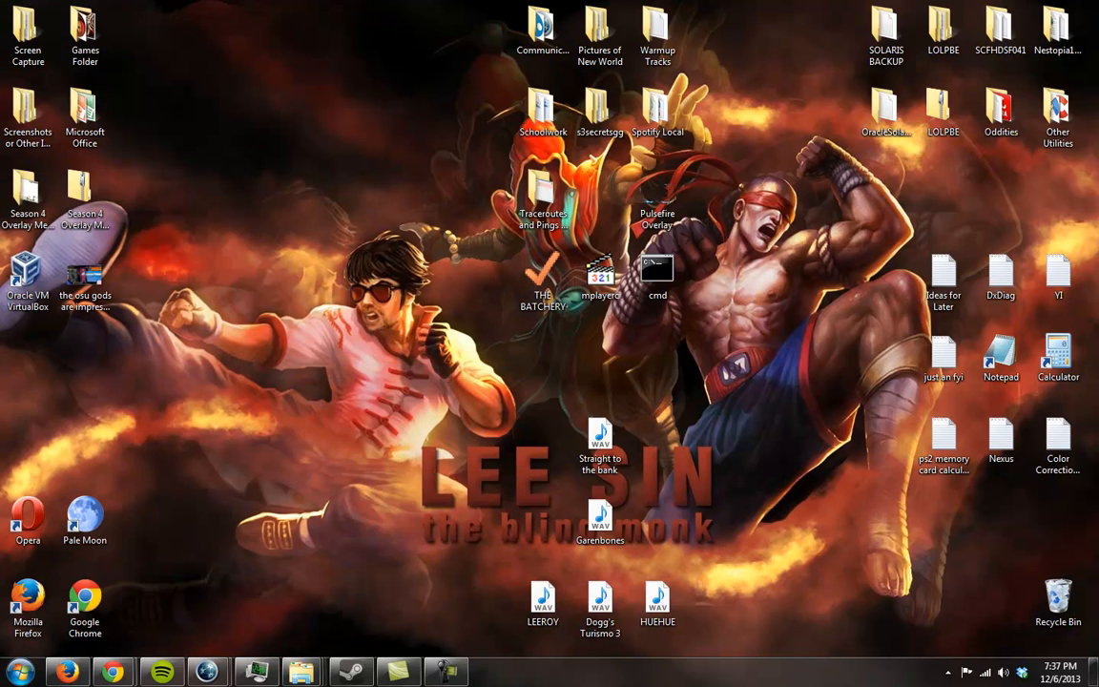
{"action": "double_click", "coordinate": [591, 112]}
{"action": "double_click", "coordinate": [592, 266]}
{"action": "scroll", "coordinate": [610, 380], "scroll_direction": "down", "scroll_amount": 6}
{"action": "scroll", "coordinate": [607, 385], "scroll_direction": "down", "scroll_amount": 6}
{"action": "double_click", "coordinate": [588, 322]}
{"action": "left_click", "coordinate": [440, 33]}
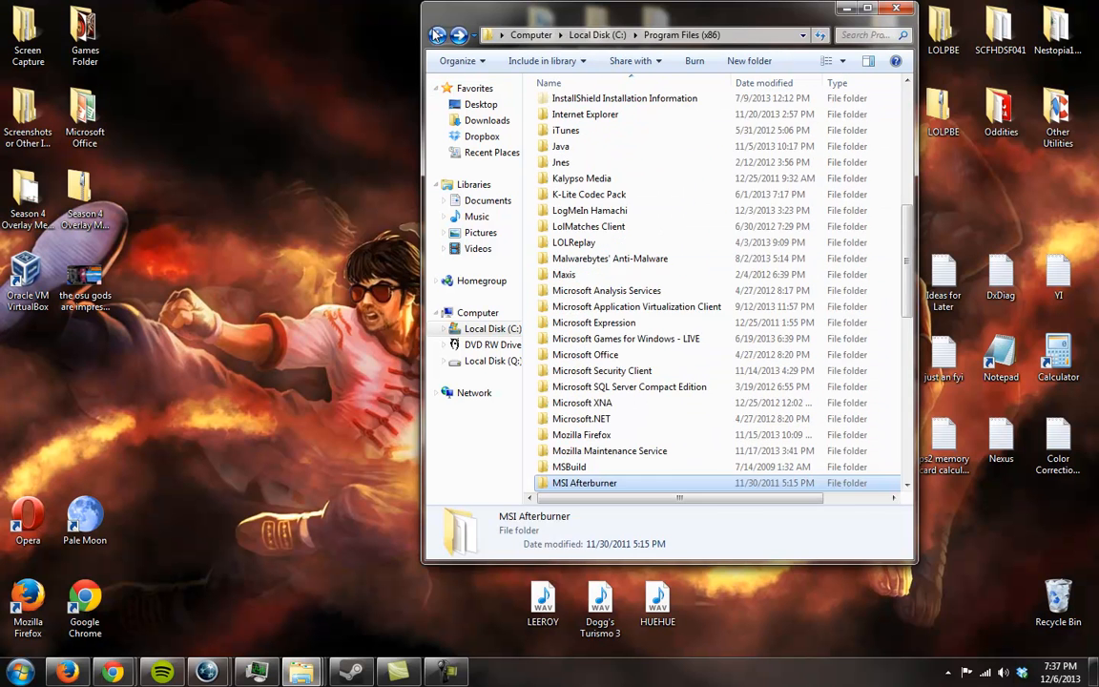
{"action": "scroll", "coordinate": [592, 420], "scroll_direction": "down", "scroll_amount": 1}
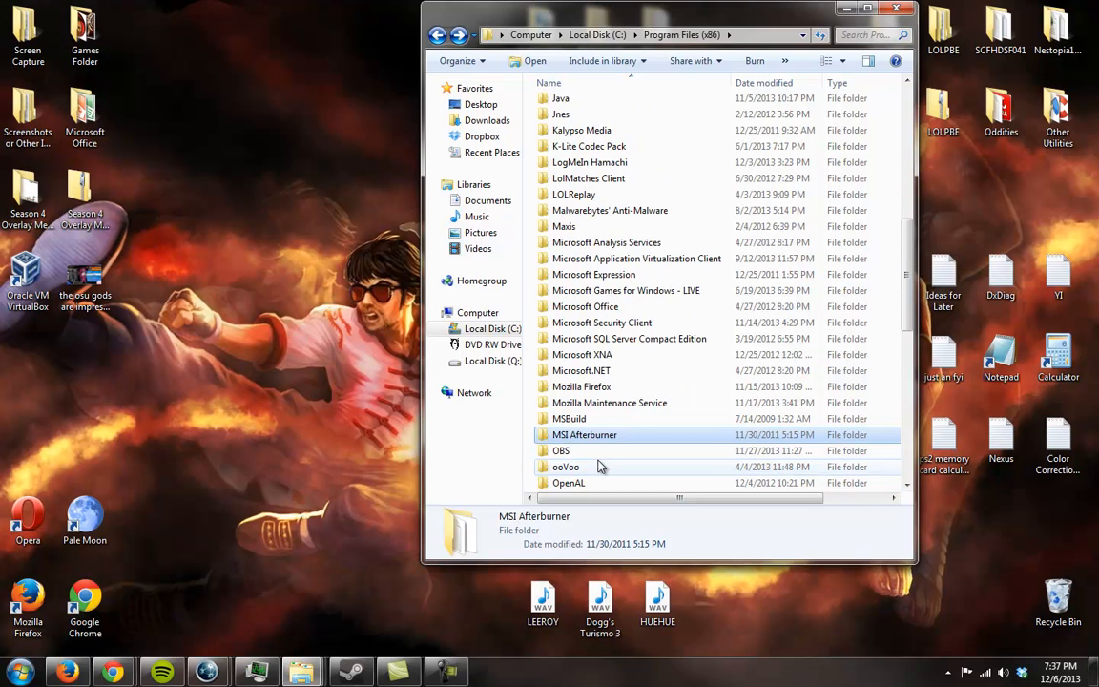
{"action": "double_click", "coordinate": [592, 437]}
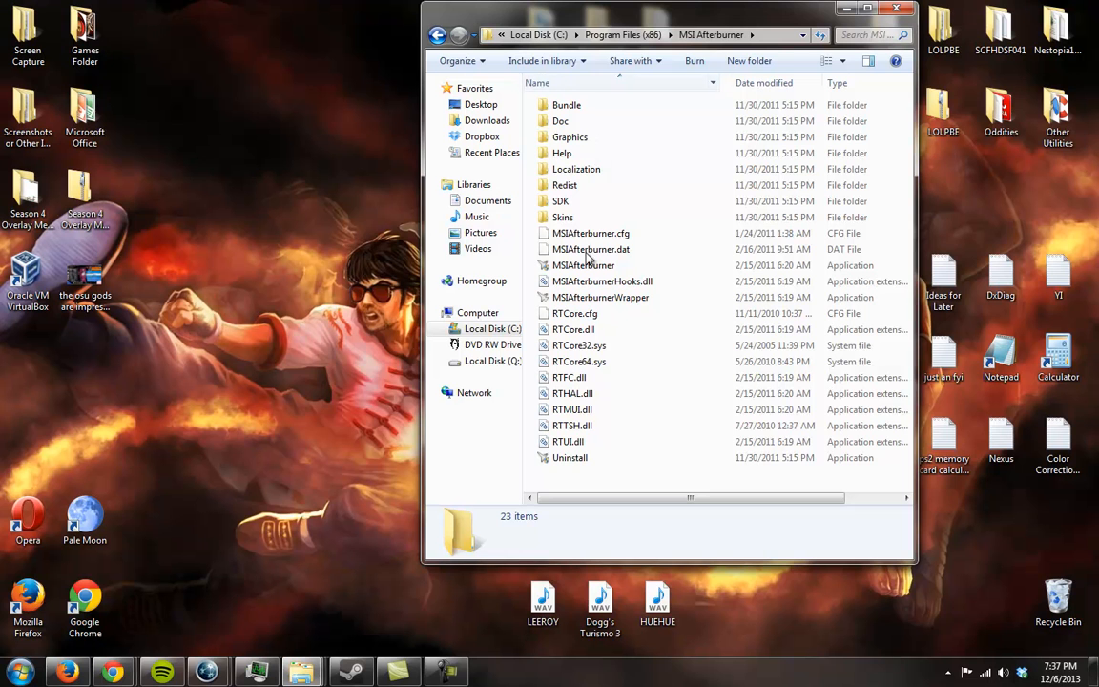
{"action": "left_click_drag", "start_coordinate": [597, 105], "coordinate": [591, 141]}
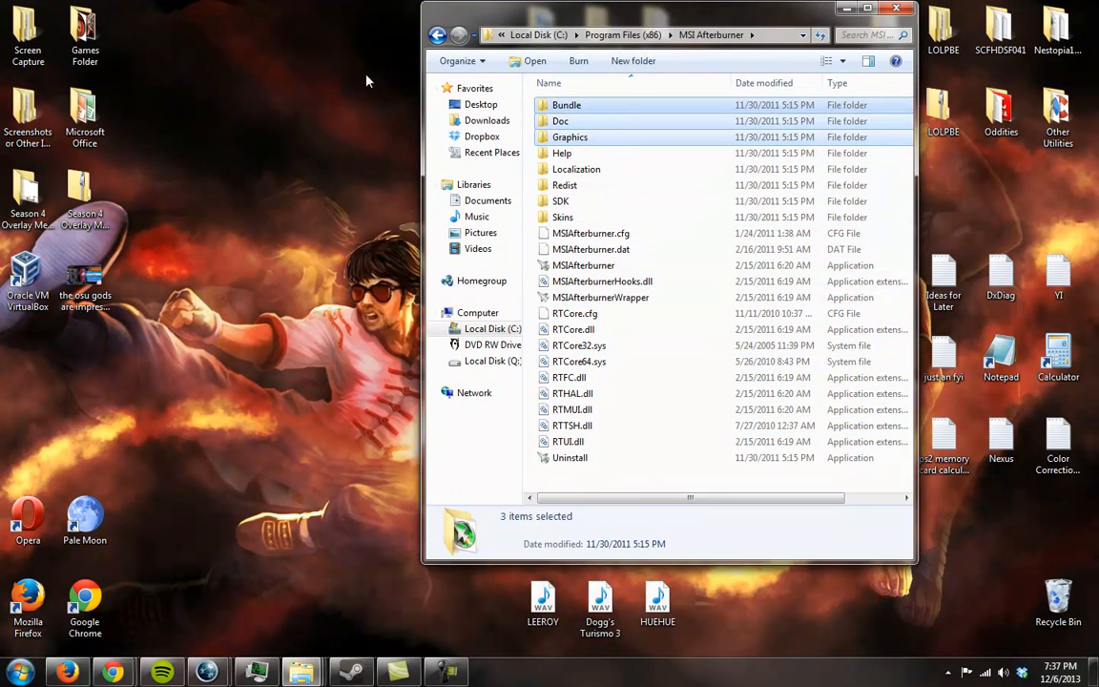
Step: Launch Open Broadcaster Software again through its shortcut in Screen Capture > Programs
{"action": "double_click", "coordinate": [28, 30]}
{"action": "double_click", "coordinate": [587, 146]}
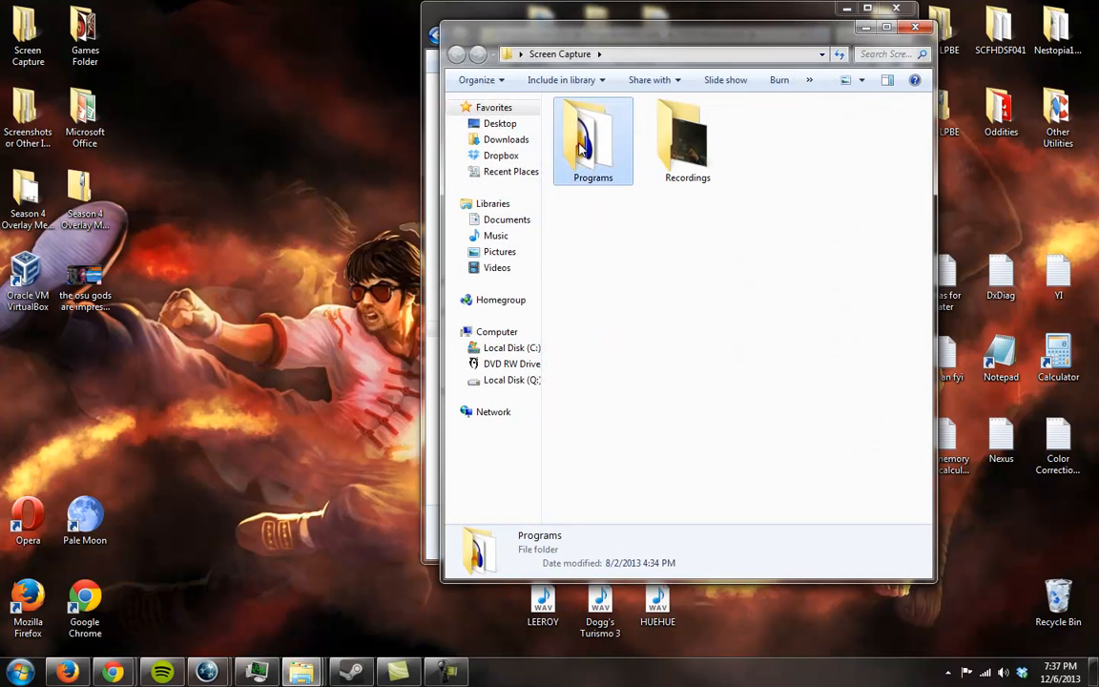
{"action": "double_click", "coordinate": [610, 188]}
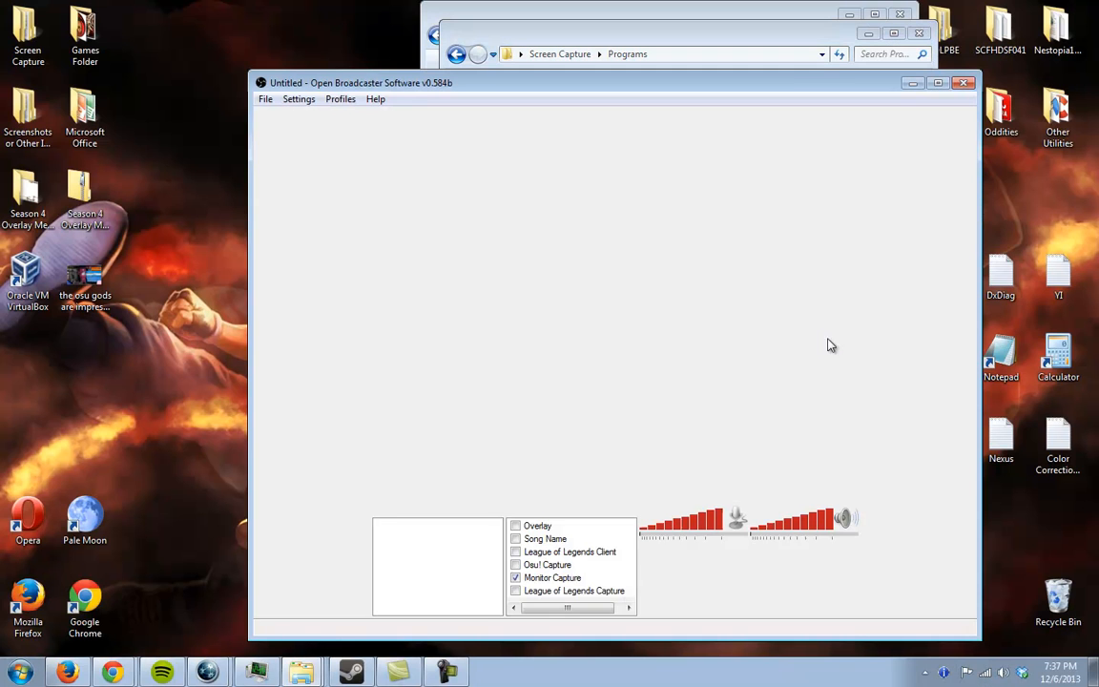
Step: Repeat the stream preview, ignoring the hook modules error again, and close the program, minimizing its shortcut folder
{"action": "left_click", "coordinate": [804, 570]}
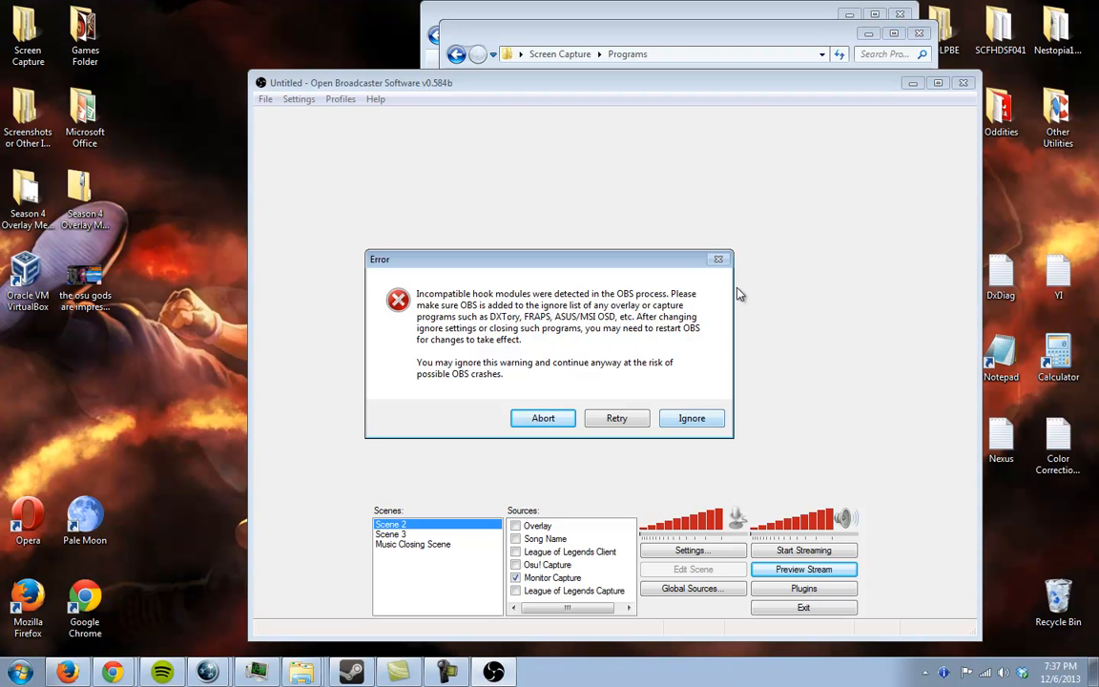
{"action": "left_click", "coordinate": [691, 417]}
{"action": "left_click", "coordinate": [962, 83]}
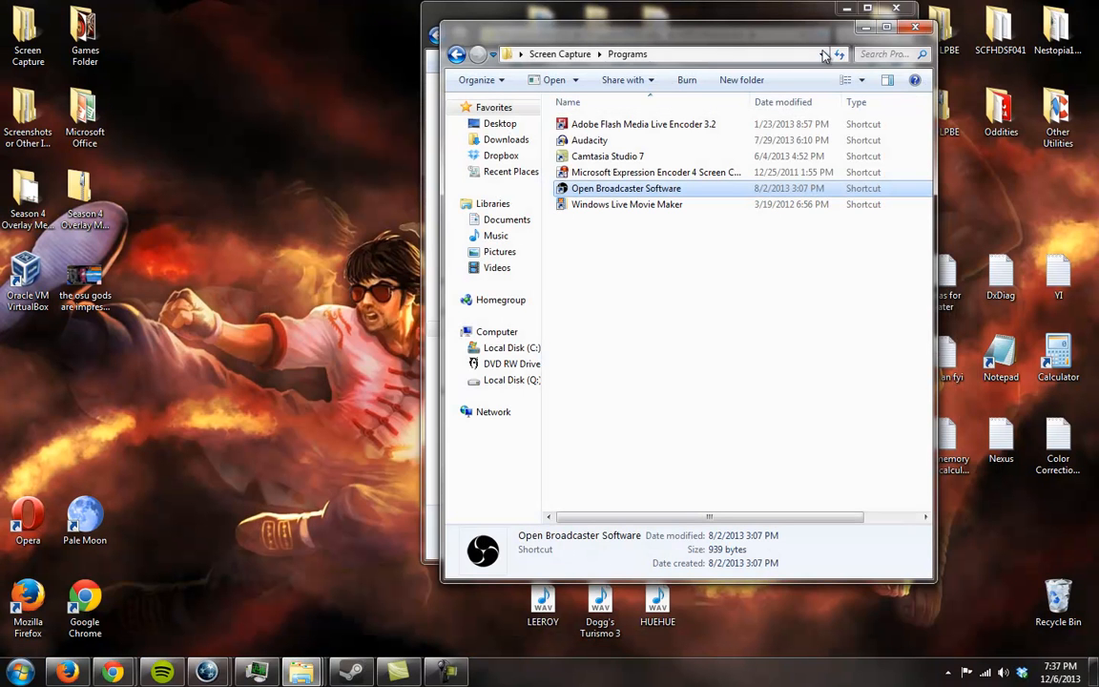
{"action": "left_click", "coordinate": [866, 29]}
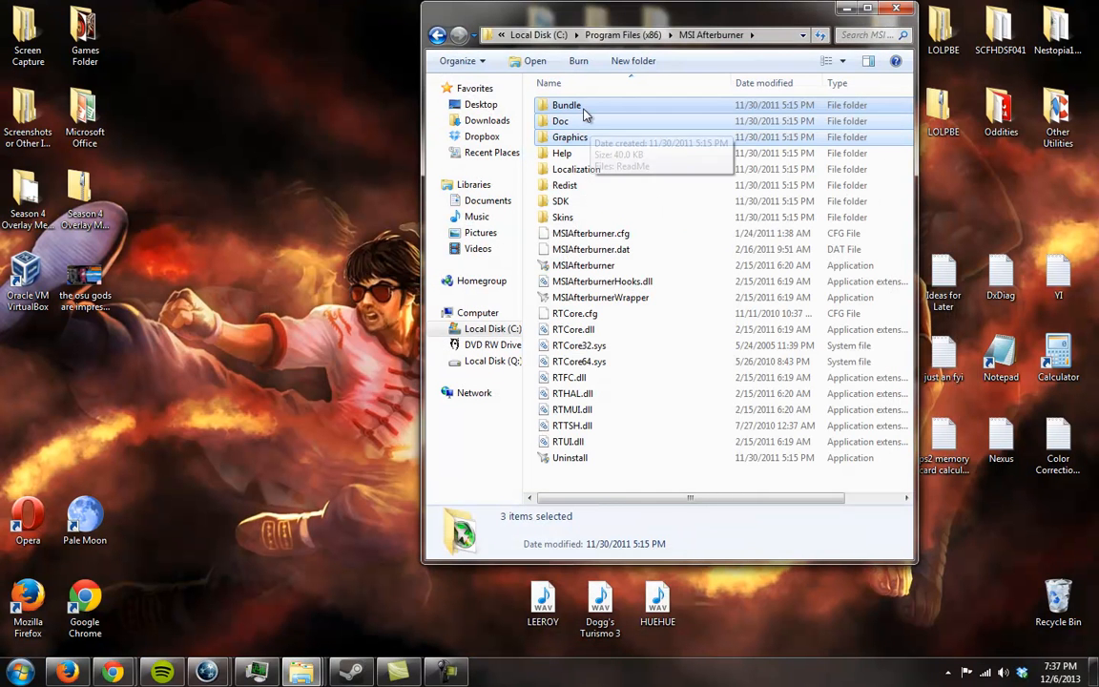
Step: Launch the OBS application from the 64bit folder under Program Files (x86)\OBS
{"action": "left_click", "coordinate": [437, 35]}
{"action": "scroll", "coordinate": [577, 449], "scroll_direction": "down", "scroll_amount": 2}
{"action": "double_click", "coordinate": [563, 402]}
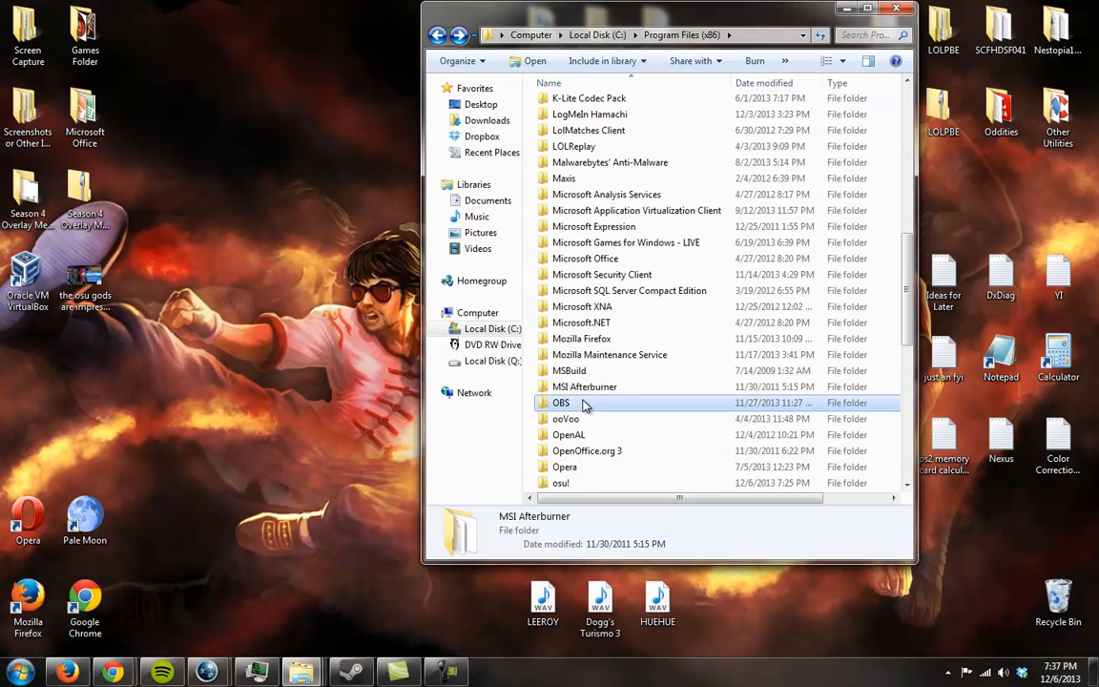
{"action": "double_click", "coordinate": [572, 105]}
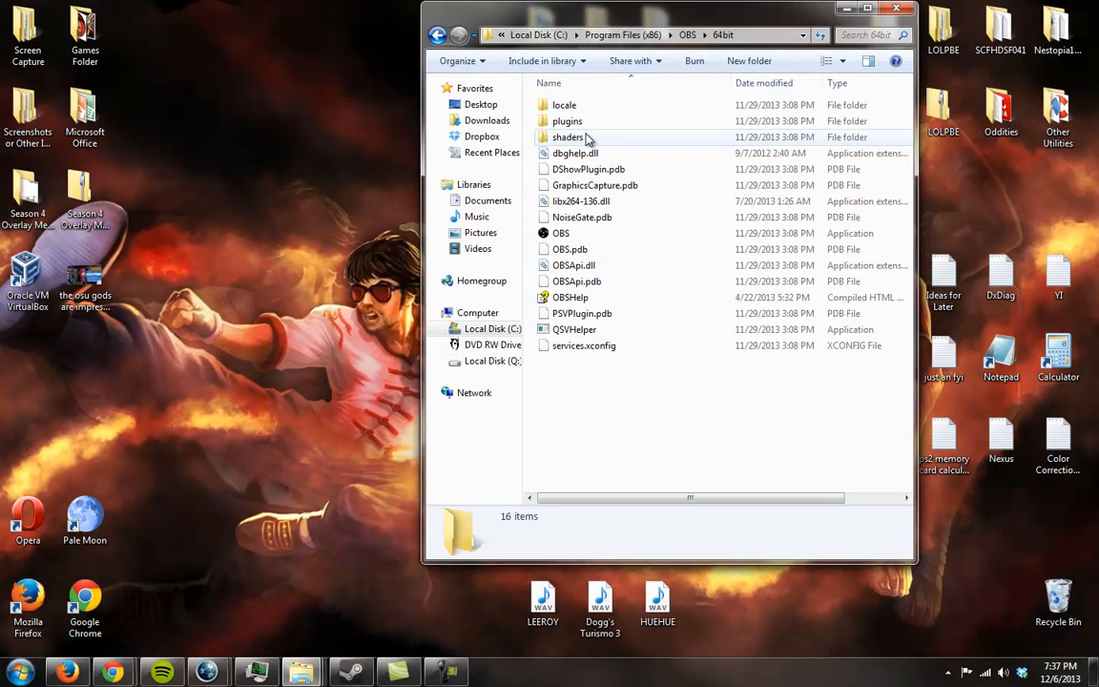
{"action": "double_click", "coordinate": [562, 236]}
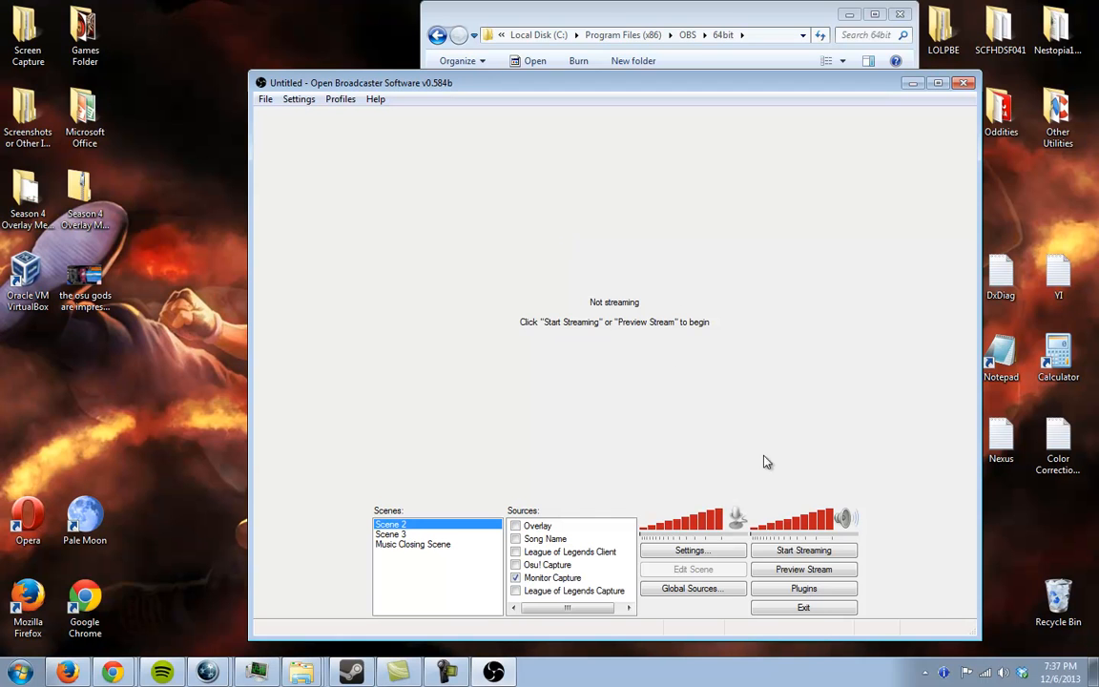
Step: Preview the stream in the 64-bit OBS and close the program, minimizing the 64bit folder window
{"action": "left_click", "coordinate": [804, 568]}
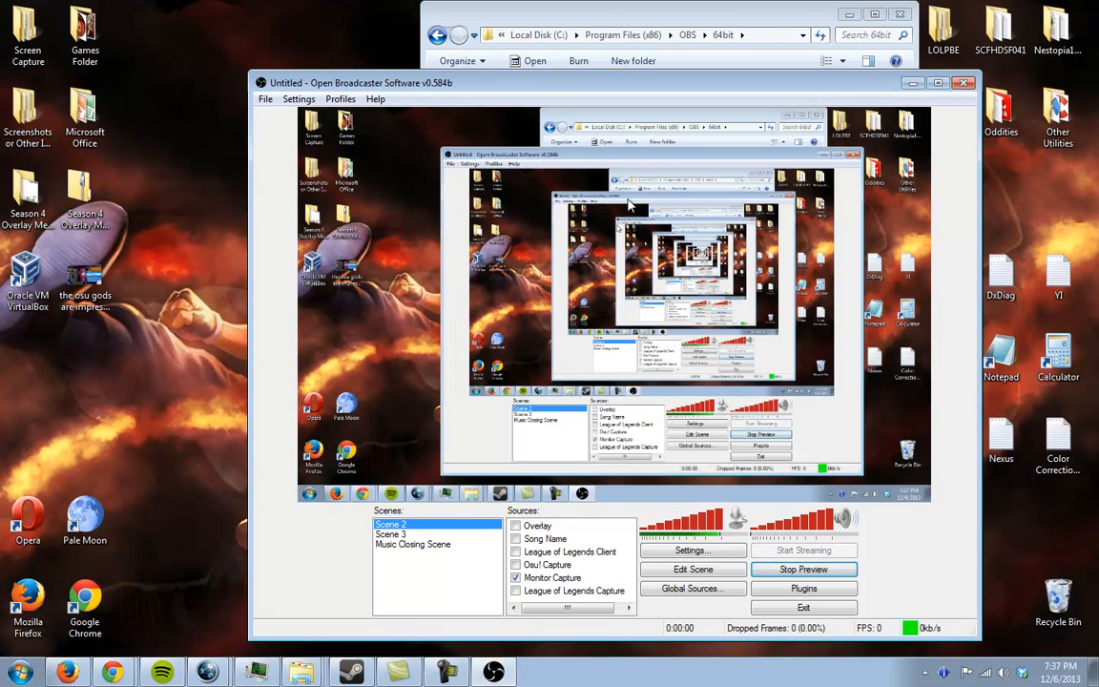
{"action": "left_click", "coordinate": [966, 84]}
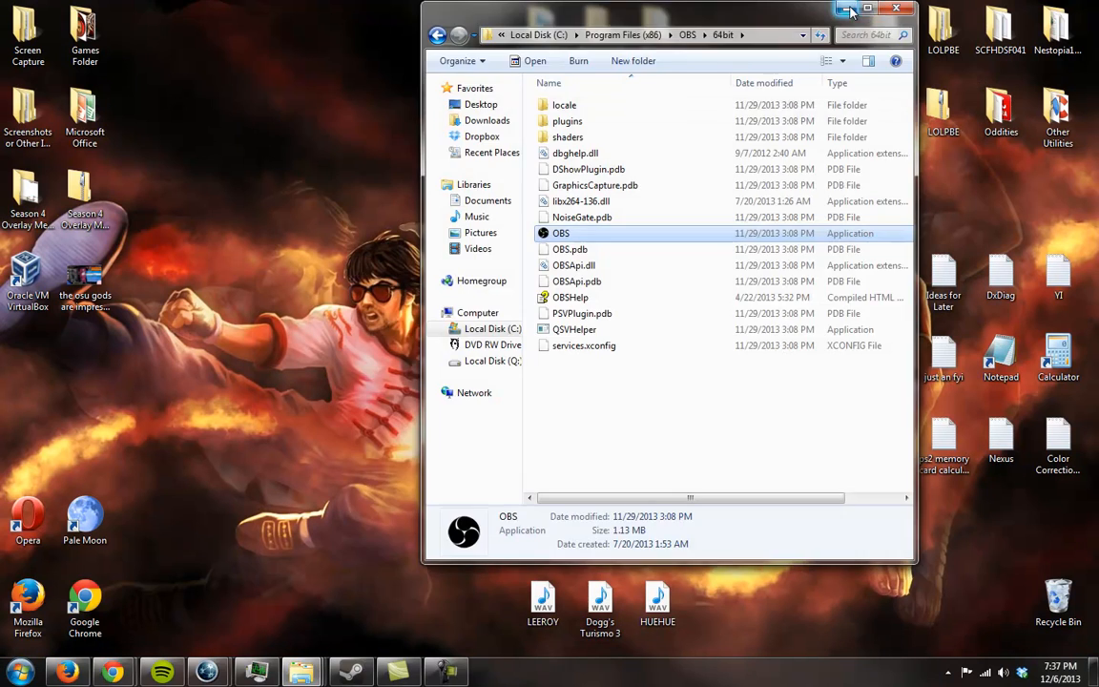
{"action": "left_click", "coordinate": [847, 9]}
Step: Run the obs batch file in THE BATCHERY folder to start Open Broadcaster Software and open its settings
{"action": "double_click", "coordinate": [542, 302]}
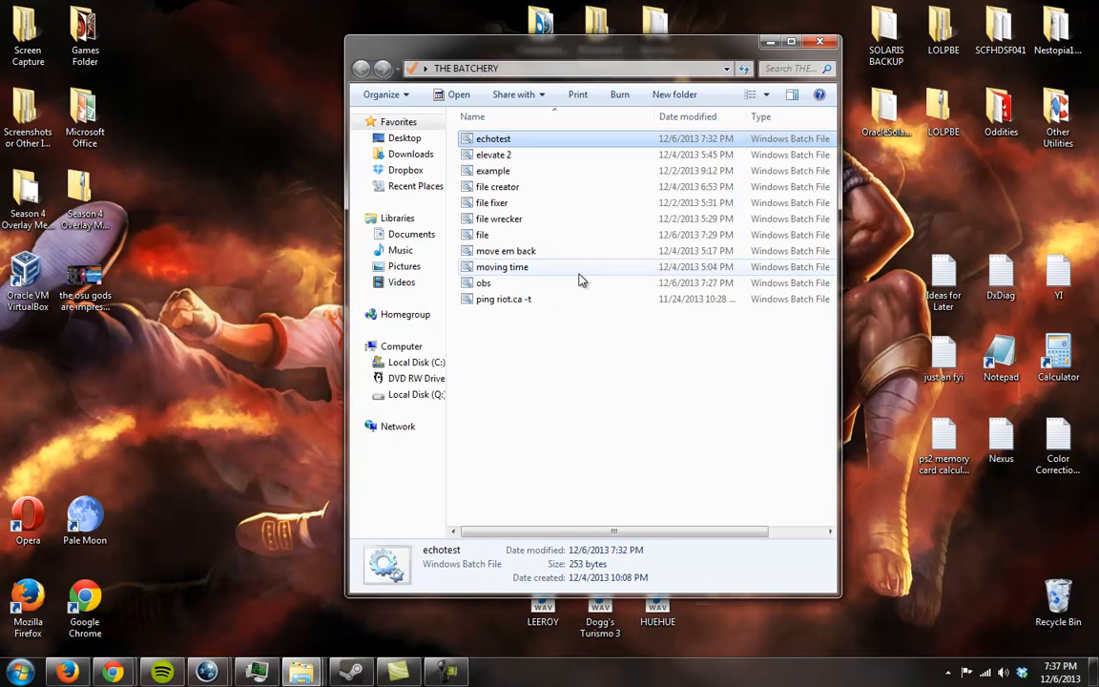
{"action": "double_click", "coordinate": [503, 289]}
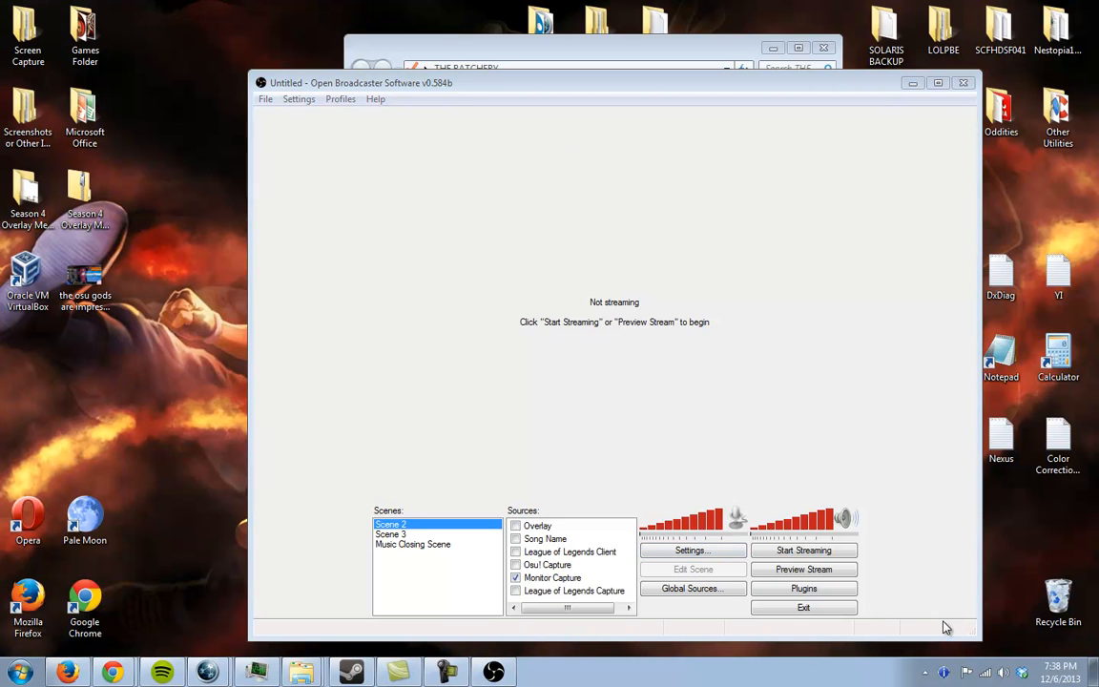
{"action": "left_click", "coordinate": [689, 552]}
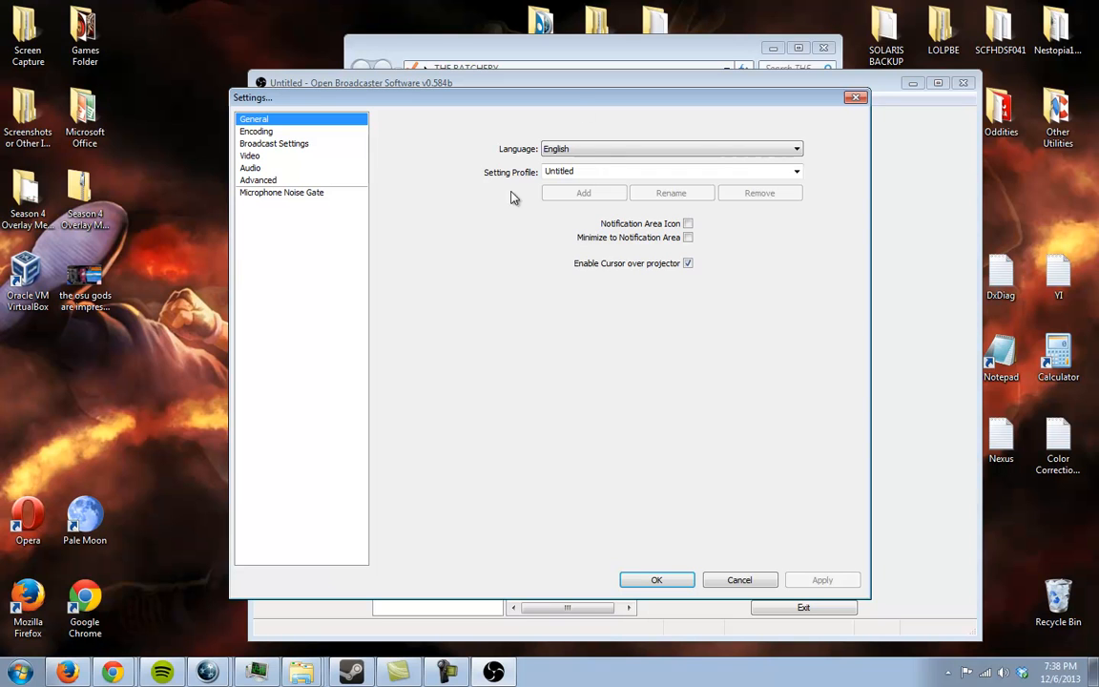
Step: Examine the language and setting profile options in the General settings
{"action": "left_click", "coordinate": [591, 148]}
{"action": "left_click", "coordinate": [591, 151]}
{"action": "left_click", "coordinate": [584, 155]}
{"action": "left_click", "coordinate": [605, 159]}
{"action": "left_click", "coordinate": [791, 170]}
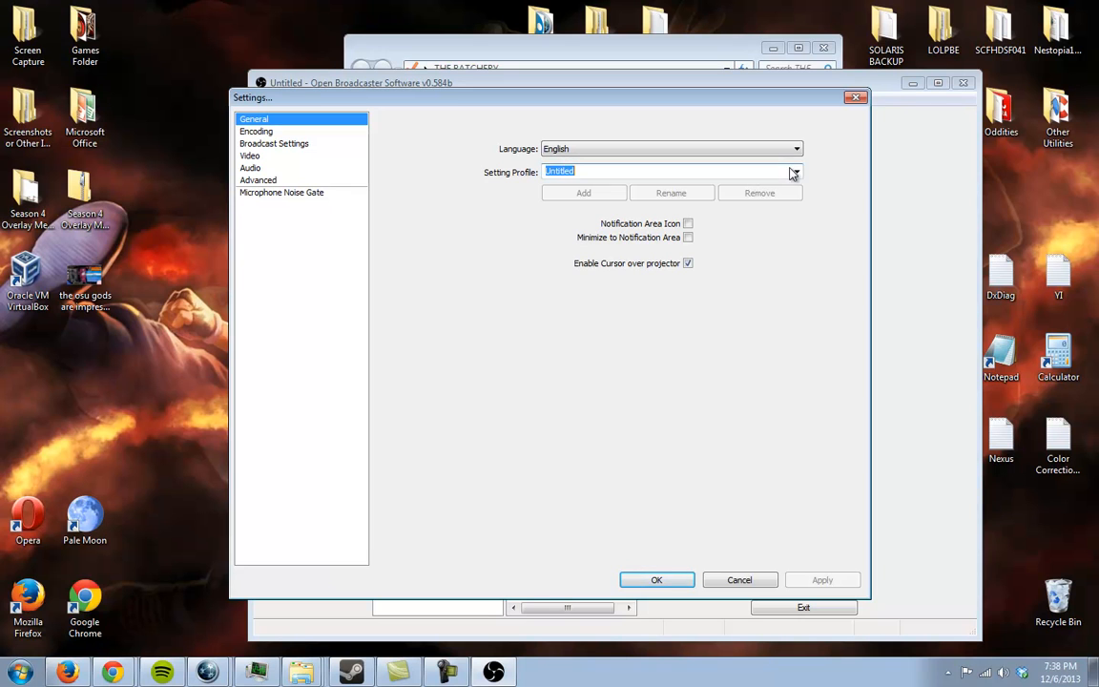
{"action": "left_click", "coordinate": [799, 174]}
{"action": "left_click", "coordinate": [799, 174]}
Step: Select 160 as the audio bitrate in the Encoding settings and check the audio format options
{"action": "left_click", "coordinate": [272, 131]}
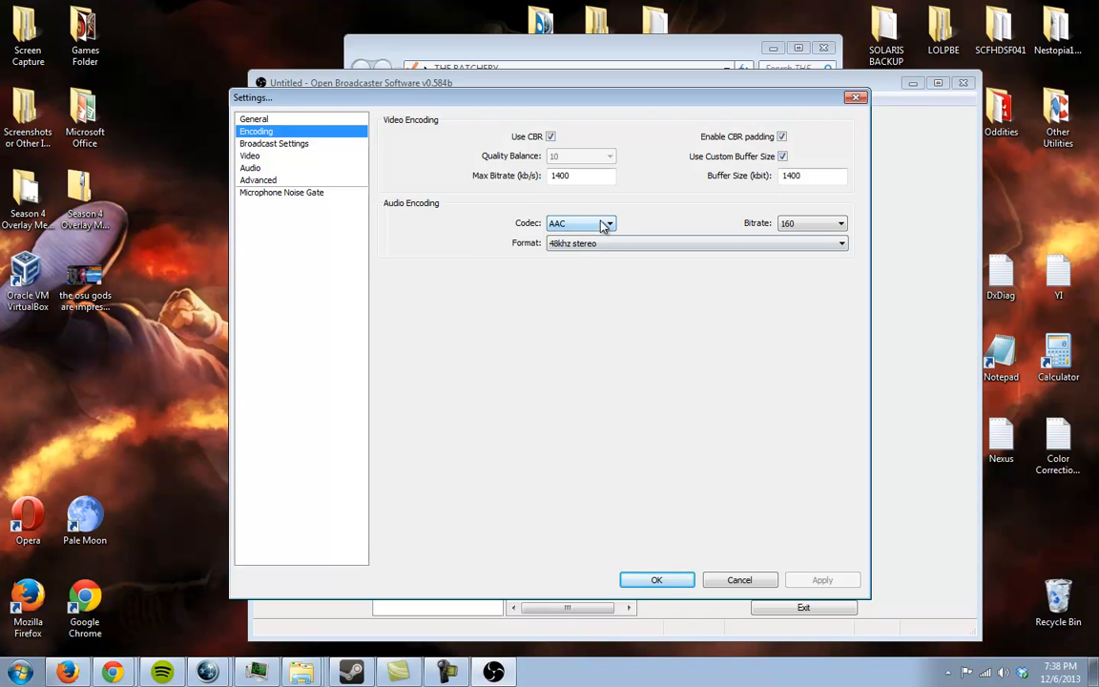
{"action": "left_click", "coordinate": [821, 225]}
{"action": "left_click", "coordinate": [828, 226]}
{"action": "left_click", "coordinate": [828, 226]}
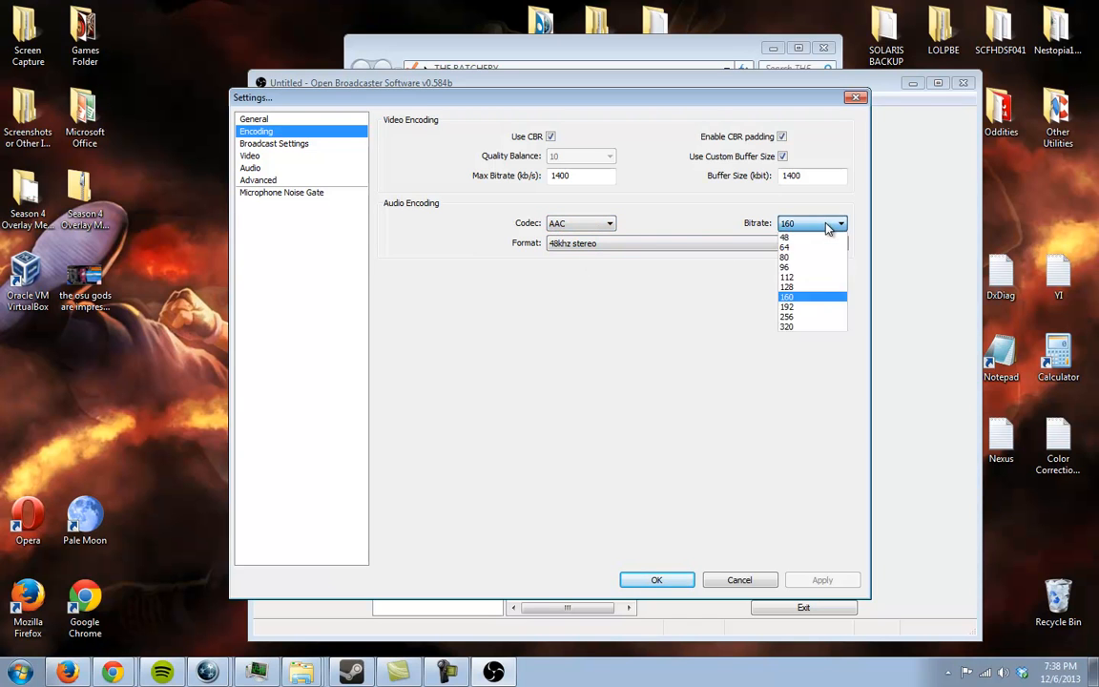
{"action": "left_click", "coordinate": [802, 297]}
{"action": "left_click", "coordinate": [686, 245]}
{"action": "left_click", "coordinate": [687, 246]}
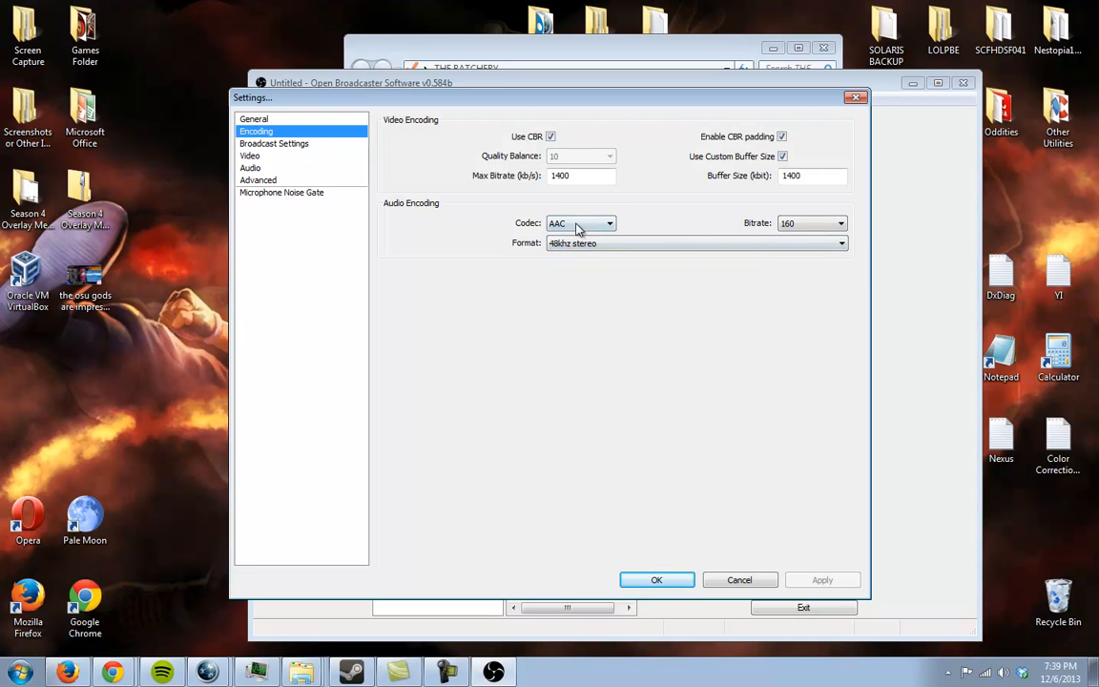
Step: Select Live Stream as the mode in the Broadcast Settings
{"action": "left_click", "coordinate": [273, 145]}
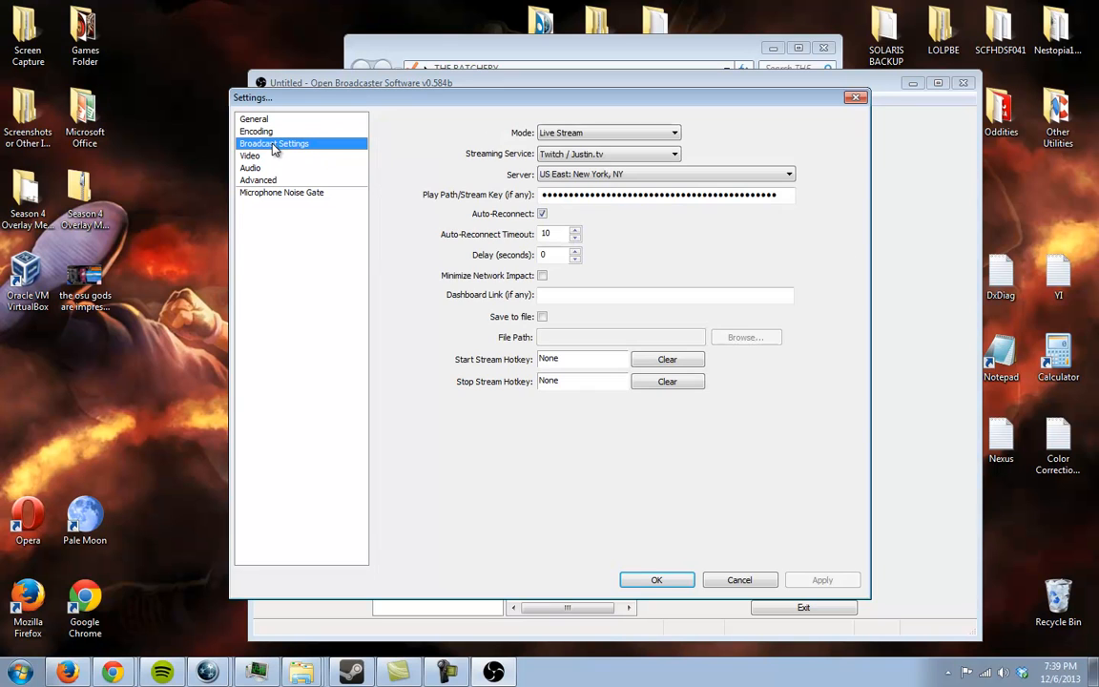
{"action": "left_click", "coordinate": [571, 133]}
{"action": "left_click", "coordinate": [577, 144]}
{"action": "left_click", "coordinate": [582, 138]}
{"action": "left_click", "coordinate": [584, 146]}
{"action": "left_click", "coordinate": [588, 134]}
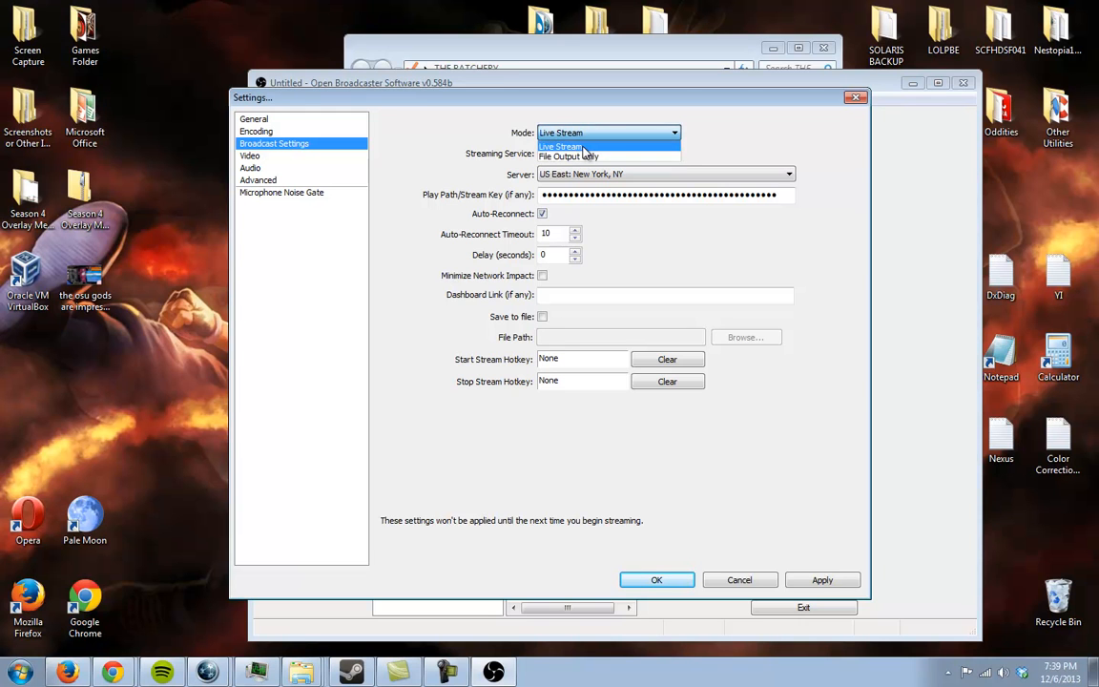
{"action": "left_click", "coordinate": [585, 147]}
Step: Compare the available mode and streaming service options in the Broadcast Settings, keeping Live Stream as the mode
{"action": "left_click", "coordinate": [601, 153]}
{"action": "left_click", "coordinate": [579, 153]}
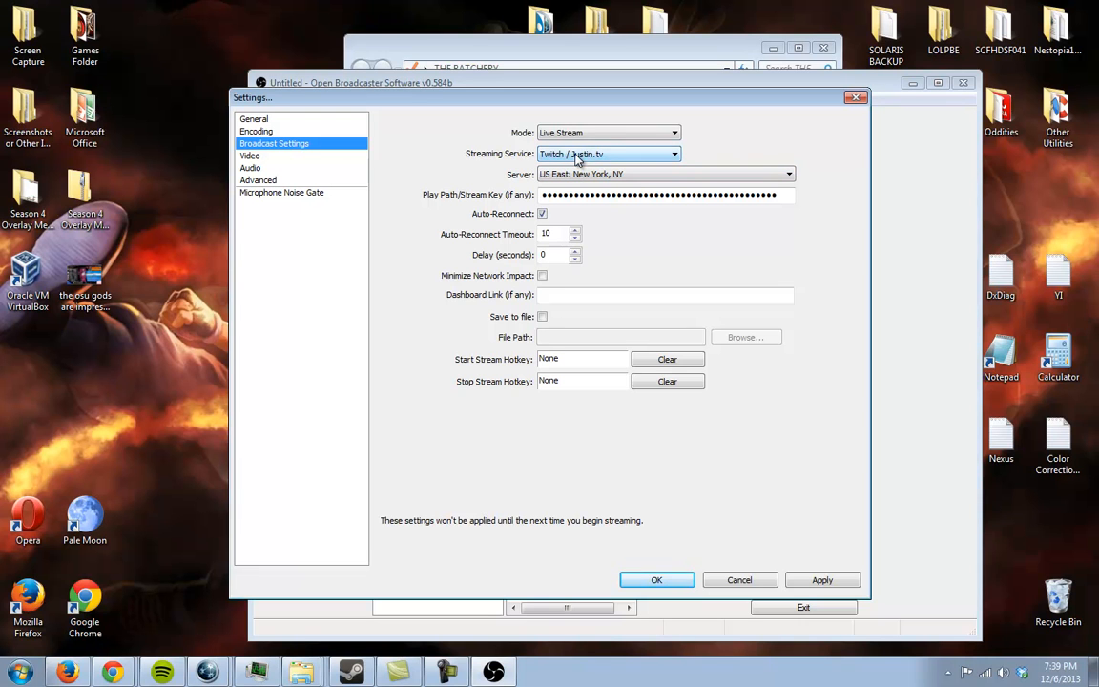
{"action": "left_click", "coordinate": [588, 135]}
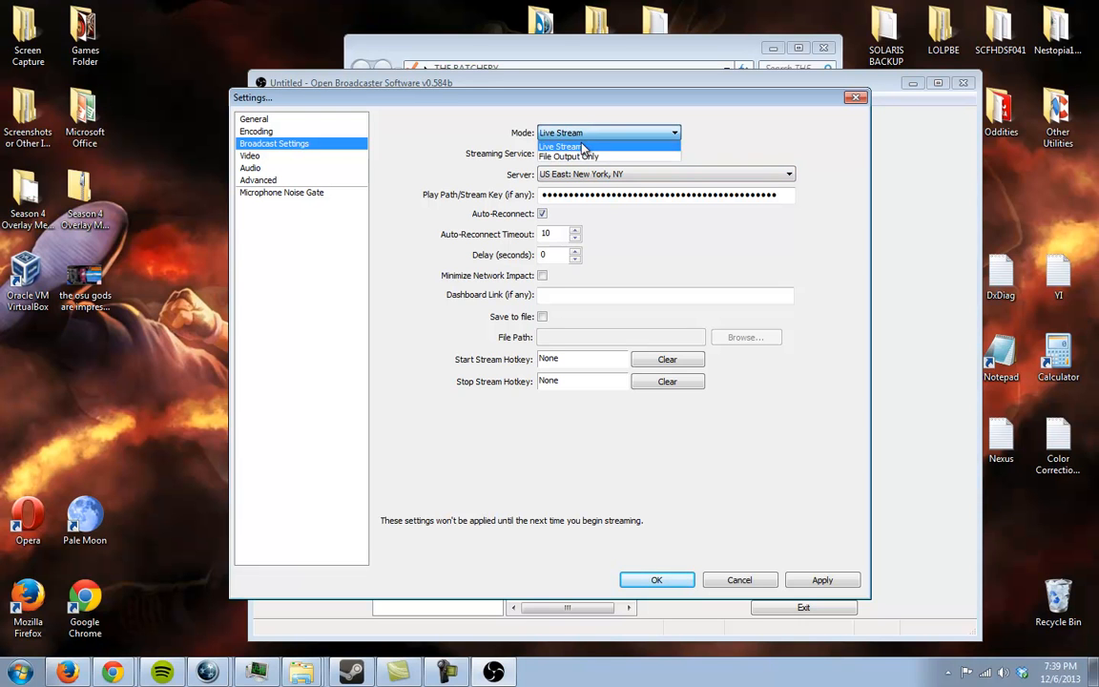
{"action": "left_click", "coordinate": [579, 146]}
{"action": "left_click", "coordinate": [579, 153]}
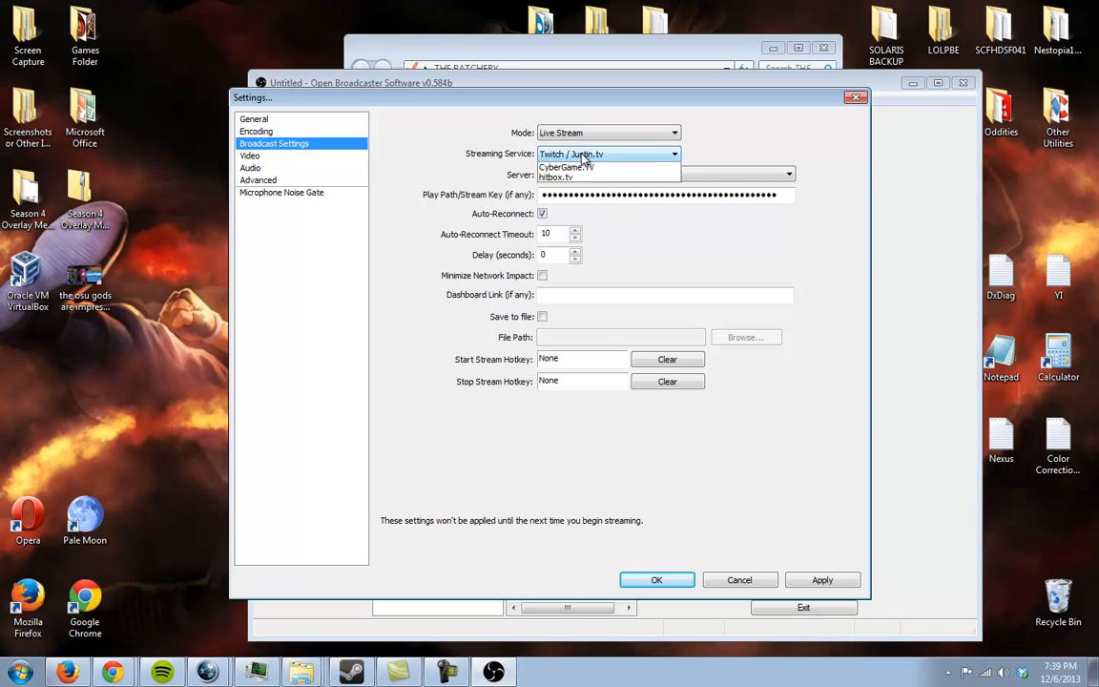
{"action": "left_click", "coordinate": [582, 153]}
{"action": "left_click", "coordinate": [592, 133]}
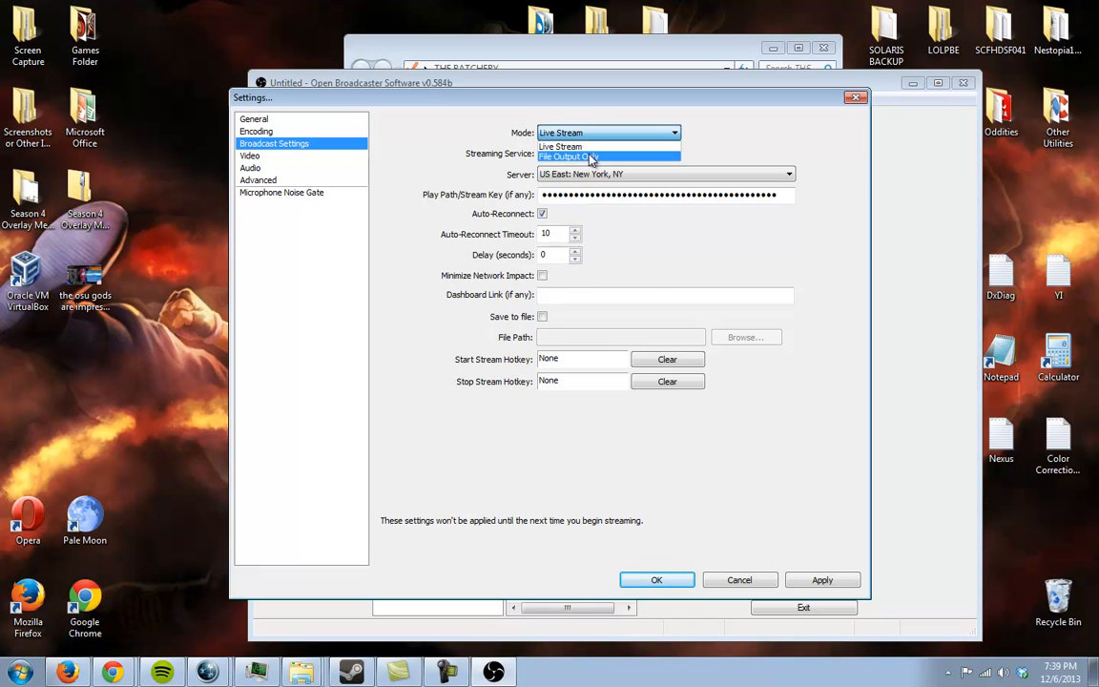
{"action": "left_click", "coordinate": [588, 143]}
Step: Select Twitch / Justin.tv as the streaming service and US East: New York, NY as the server
{"action": "left_click", "coordinate": [588, 153]}
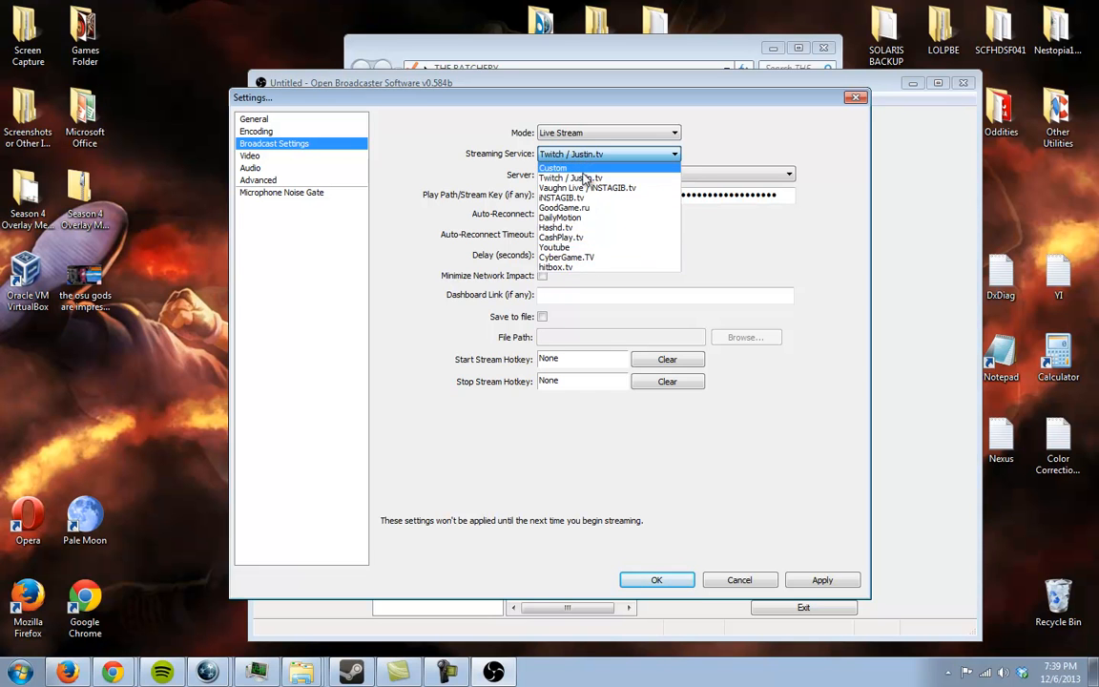
{"action": "left_click", "coordinate": [498, 154]}
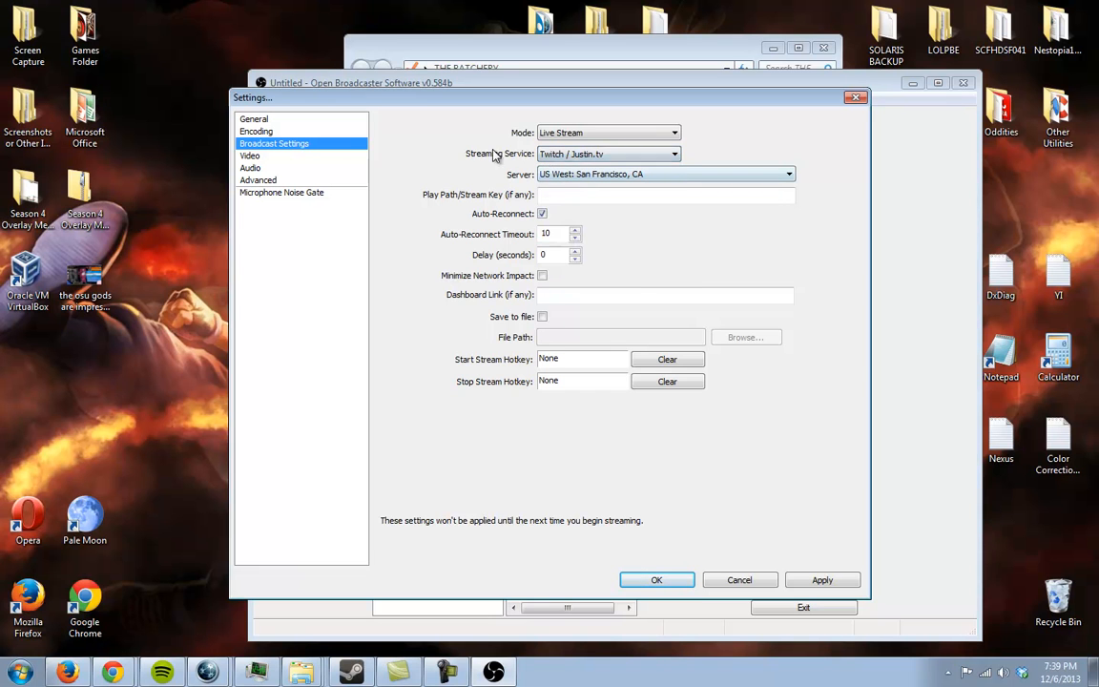
{"action": "left_click", "coordinate": [563, 177]}
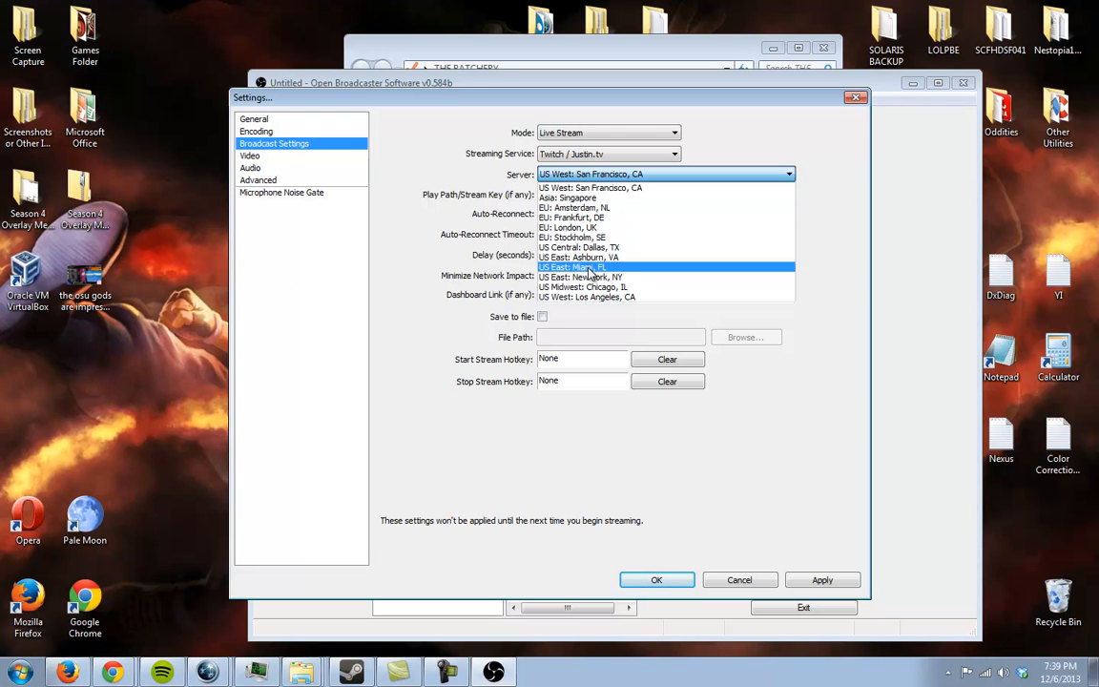
{"action": "left_click", "coordinate": [593, 278]}
Step: Switch to Chrome, open the Stream Key page of the Twitch dashboard and highlight its warning about showing the key on video
{"action": "left_click", "coordinate": [565, 196]}
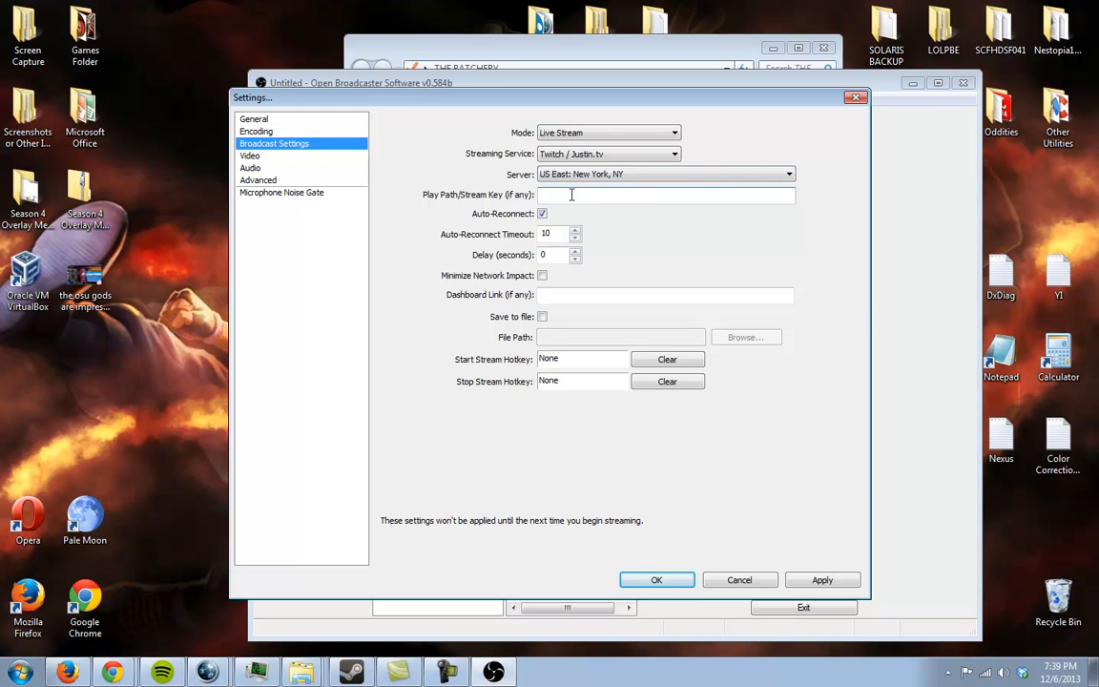
{"action": "left_click", "coordinate": [179, 679]}
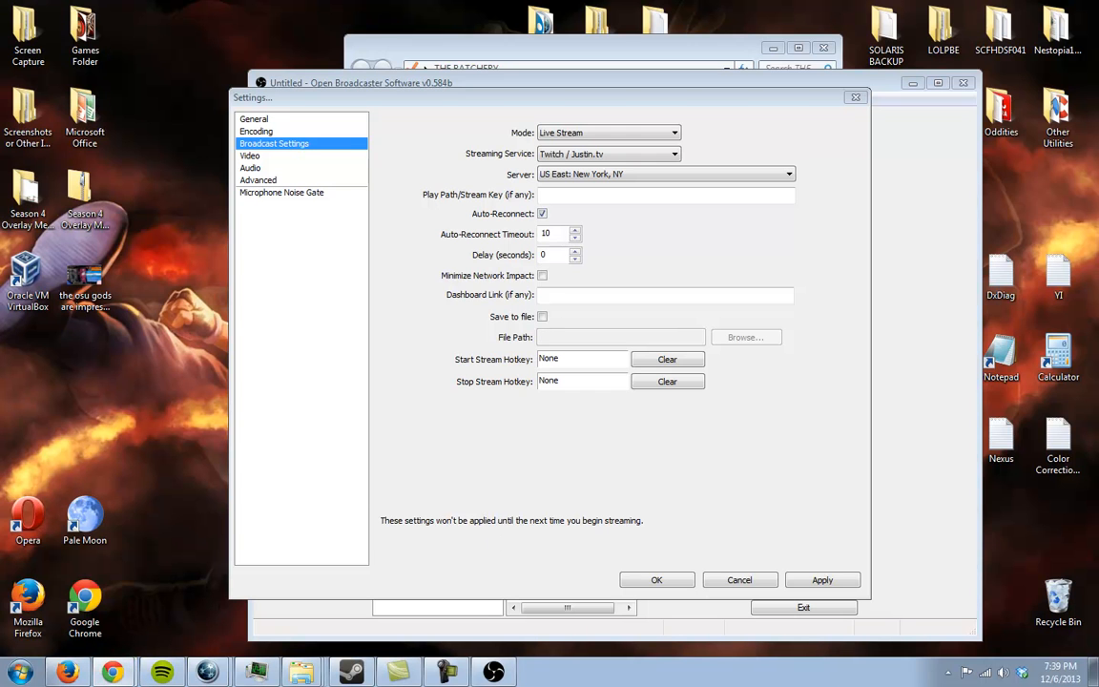
{"action": "left_click_drag", "start_coordinate": [1098, 69], "coordinate": [534, 2]}
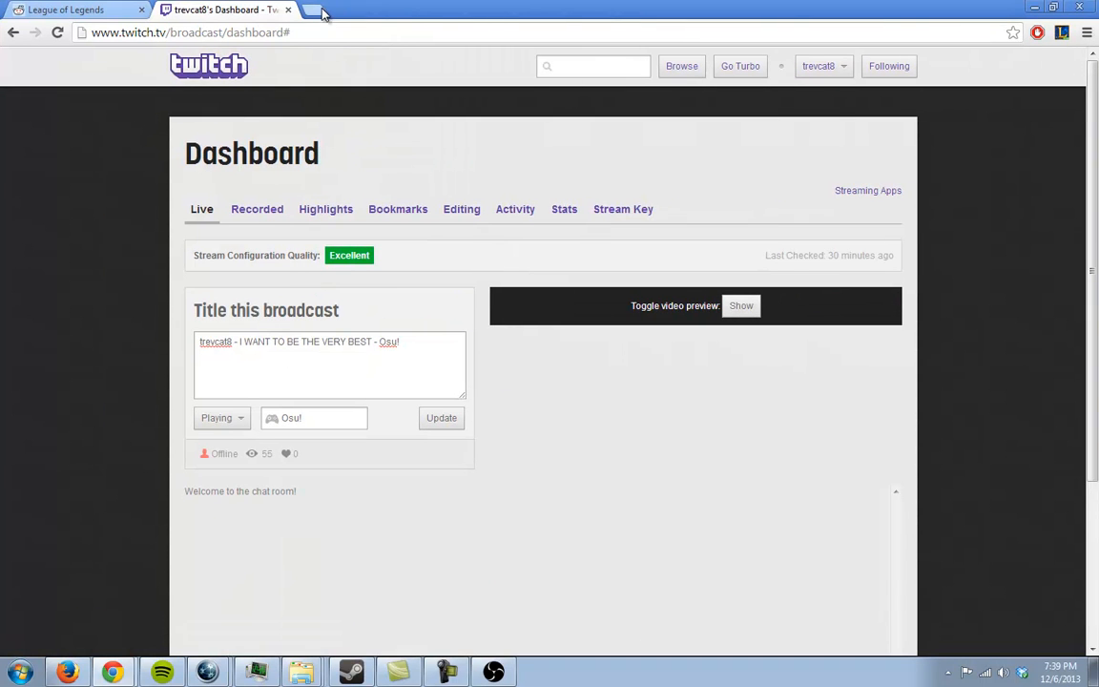
{"action": "left_click", "coordinate": [852, 64]}
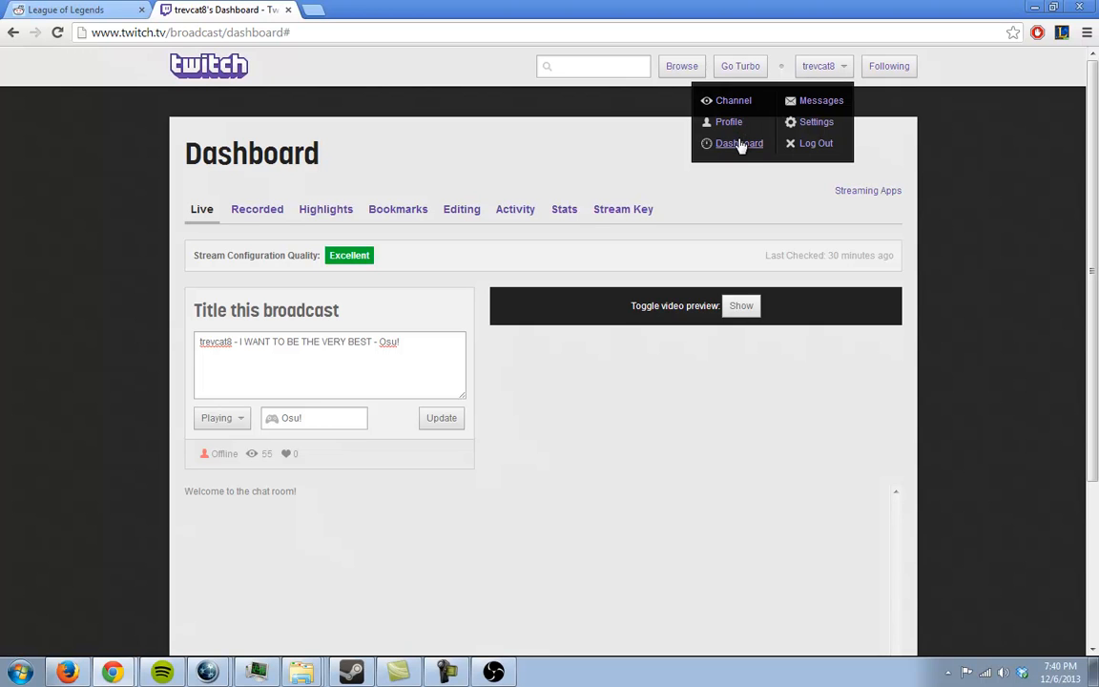
{"action": "left_click", "coordinate": [629, 211]}
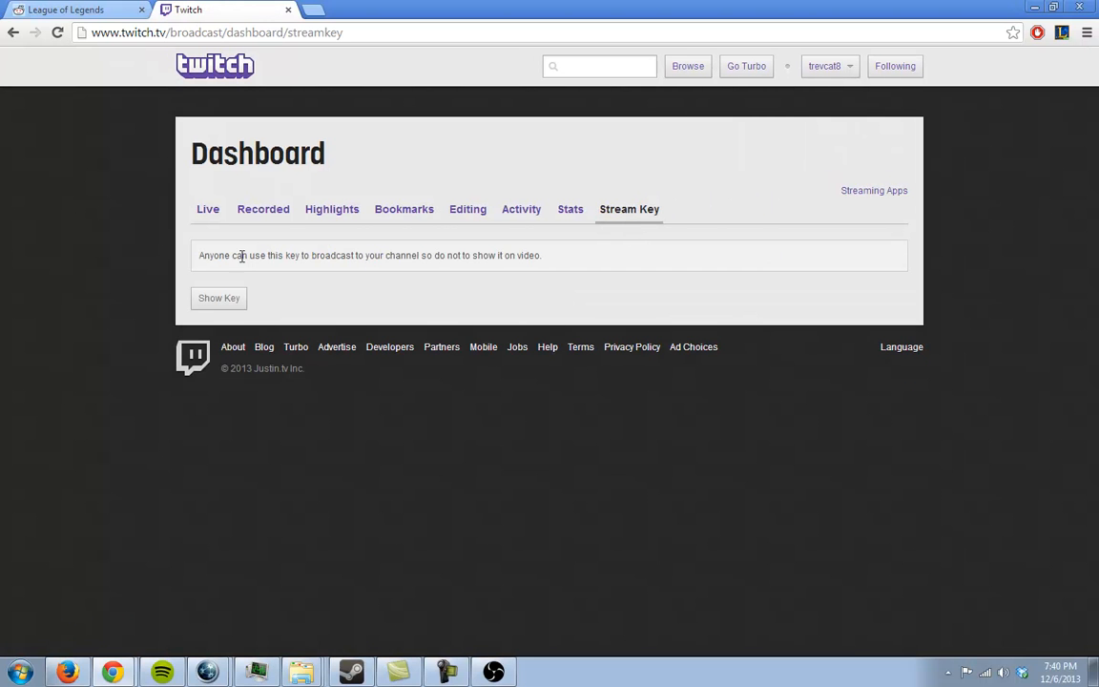
{"action": "left_click_drag", "start_coordinate": [427, 256], "coordinate": [559, 255]}
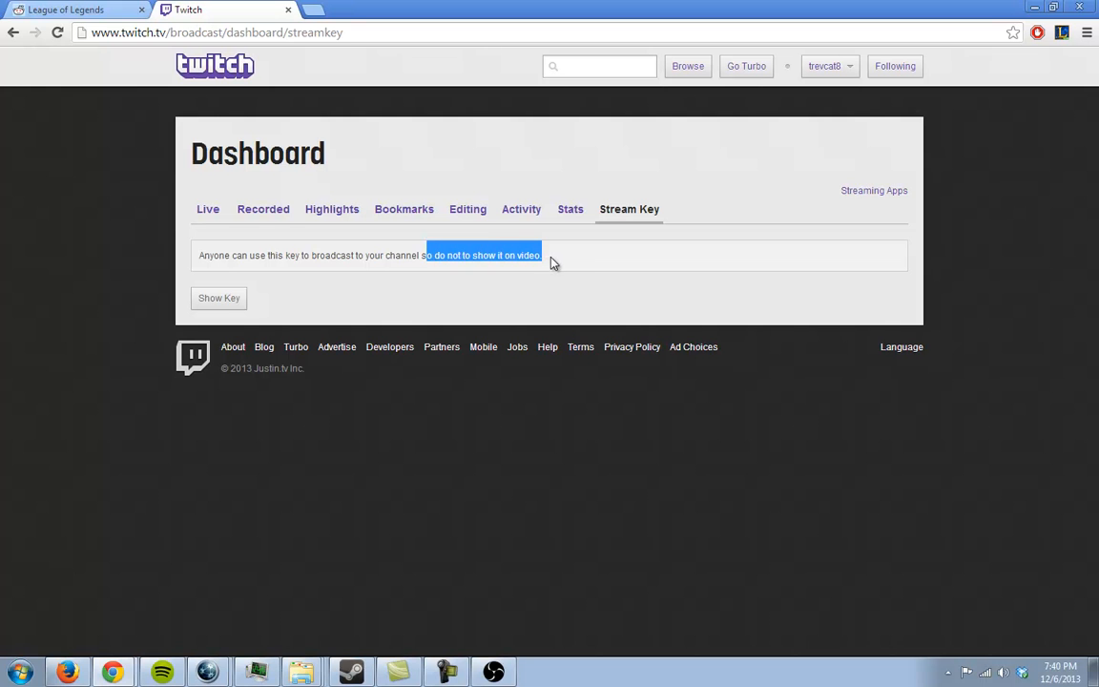
Step: Return to Open Broadcaster Software, check the auto-reconnect, delay and network impact options, and save the broadcast settings with Auto-Reconnect enabled
{"action": "left_click", "coordinate": [493, 672]}
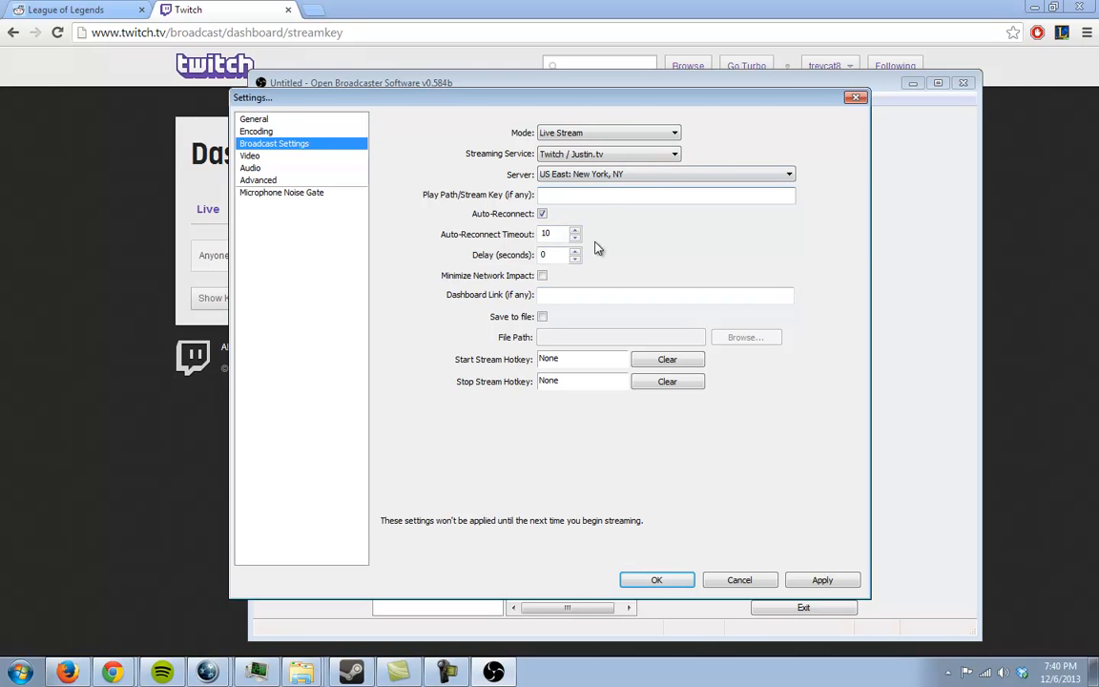
{"action": "left_click", "coordinate": [541, 214]}
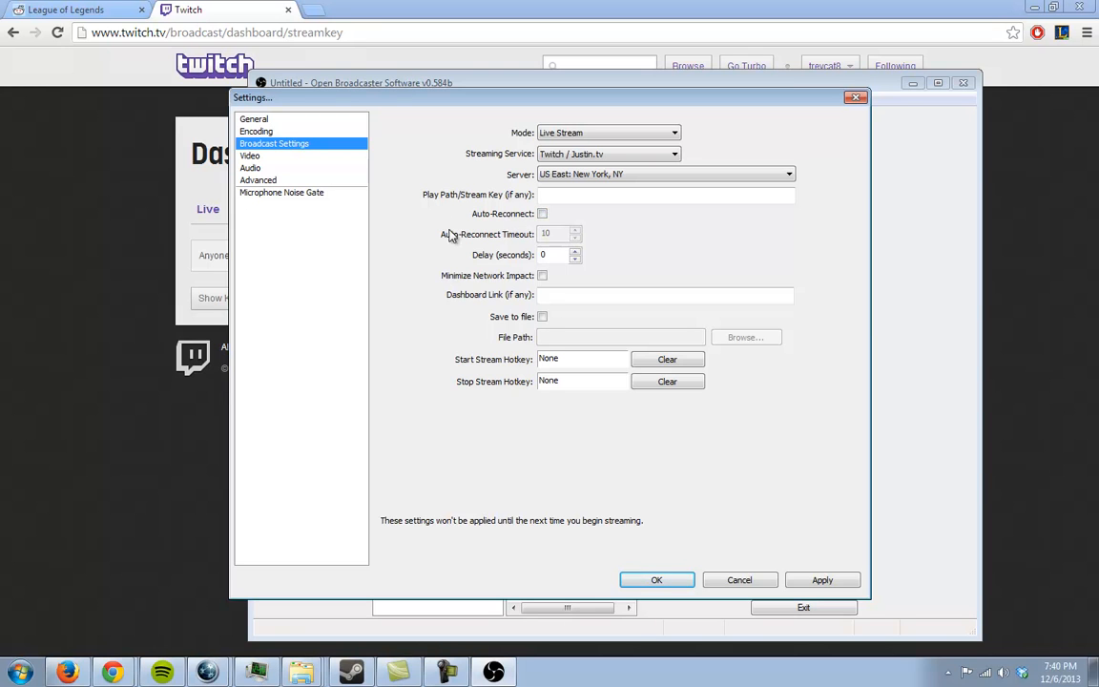
{"action": "left_click", "coordinate": [496, 212]}
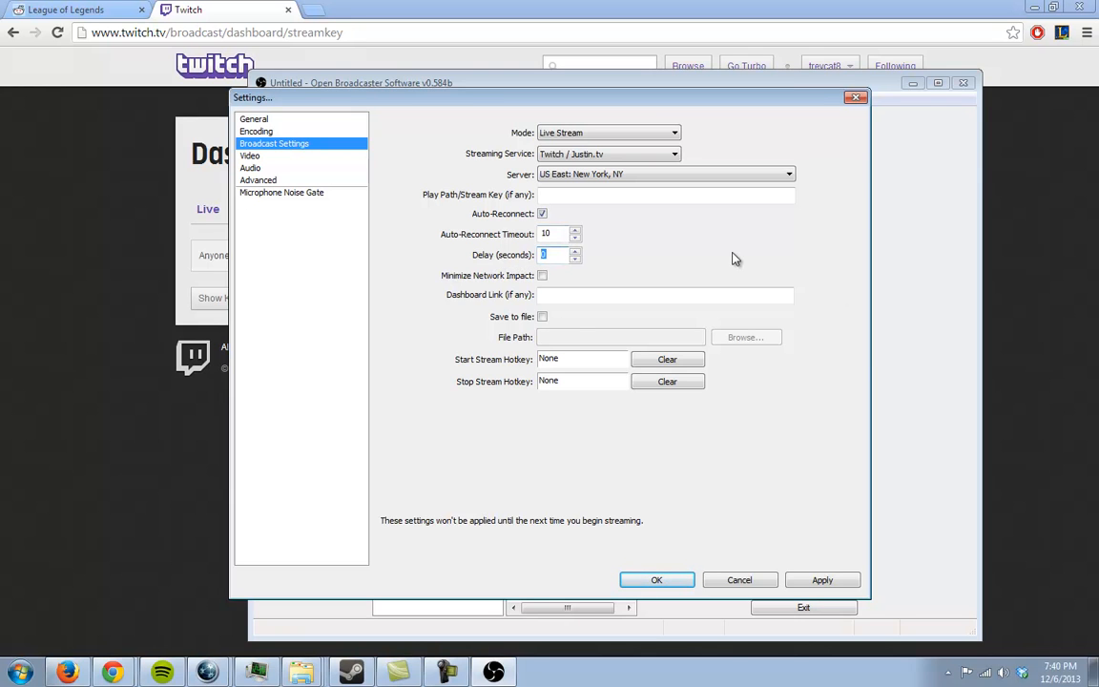
{"action": "left_click", "coordinate": [561, 258]}
{"action": "left_click", "coordinate": [535, 280]}
{"action": "left_click", "coordinate": [542, 276]}
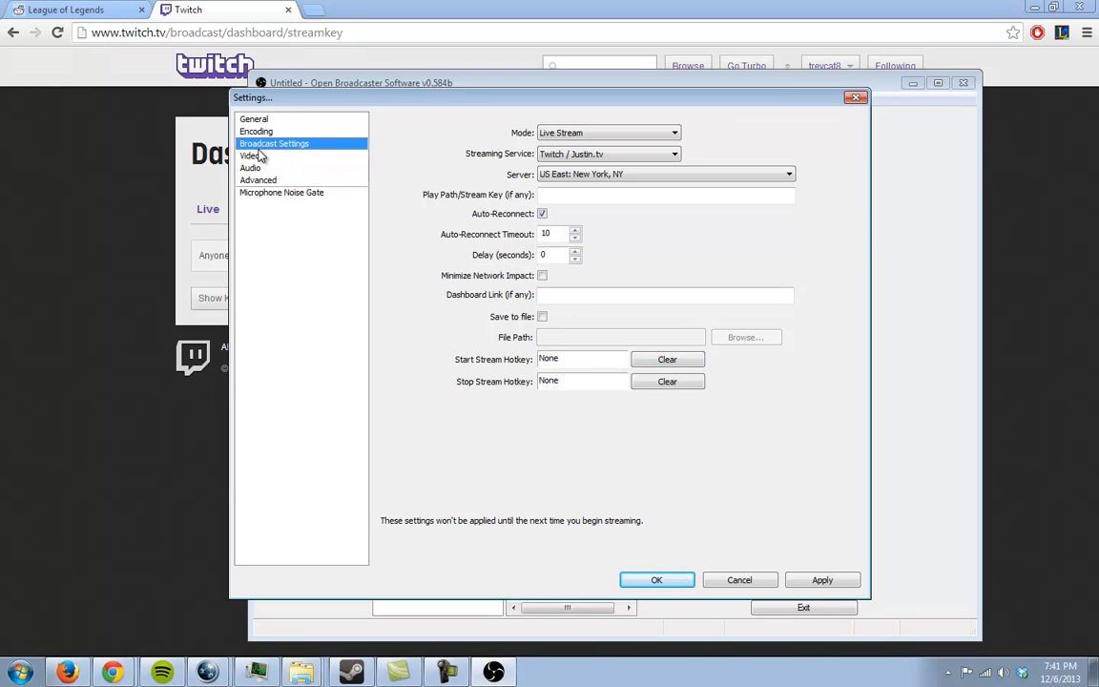
{"action": "left_click", "coordinate": [657, 579]}
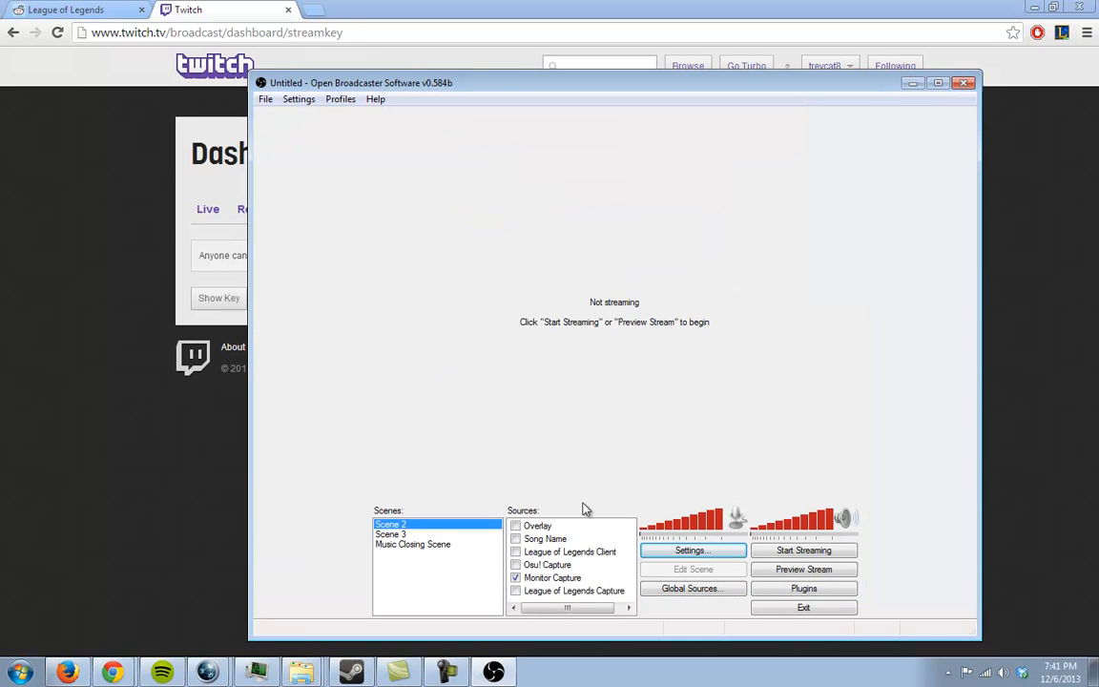
Step: Reopen the settings and select AMD Radeon HD 6450 as the video adapter in the Video settings
{"action": "left_click", "coordinate": [673, 551]}
{"action": "left_click", "coordinate": [271, 145]}
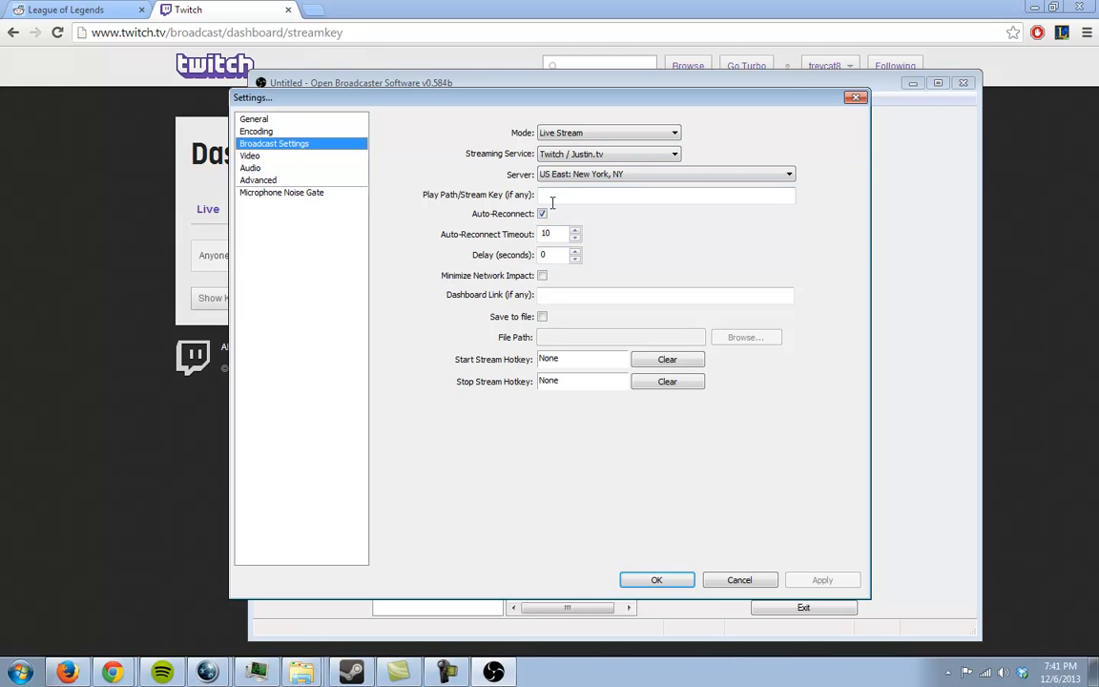
{"action": "left_click", "coordinate": [274, 156]}
{"action": "left_click", "coordinate": [599, 133]}
{"action": "left_click", "coordinate": [599, 145]}
{"action": "left_click", "coordinate": [563, 134]}
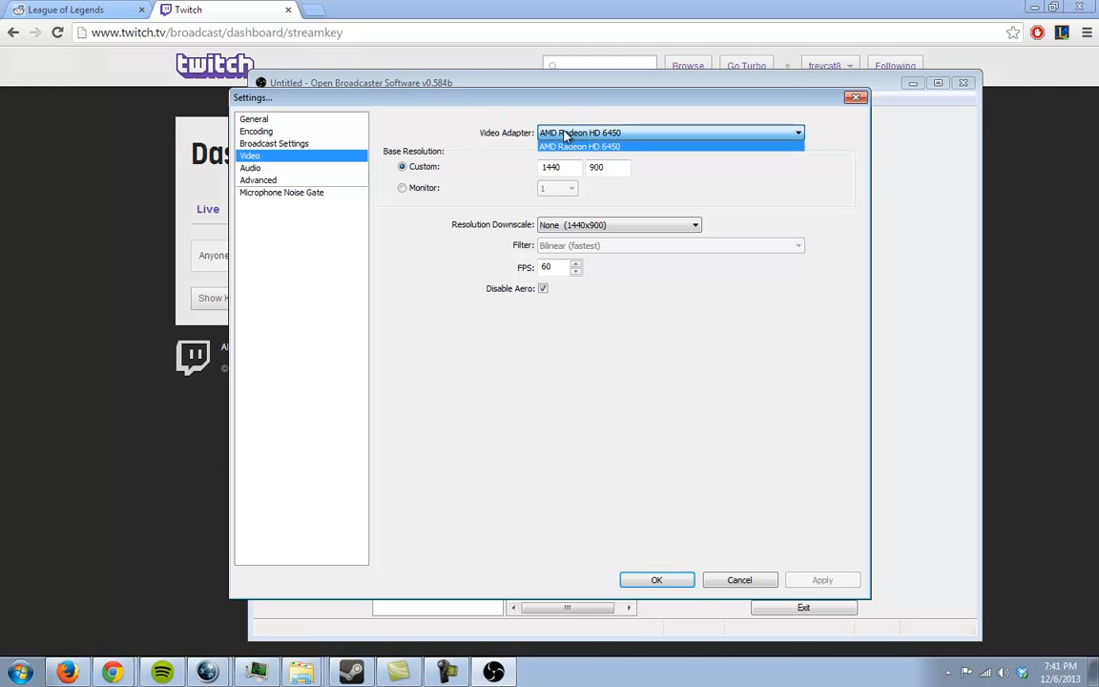
{"action": "left_click", "coordinate": [564, 143]}
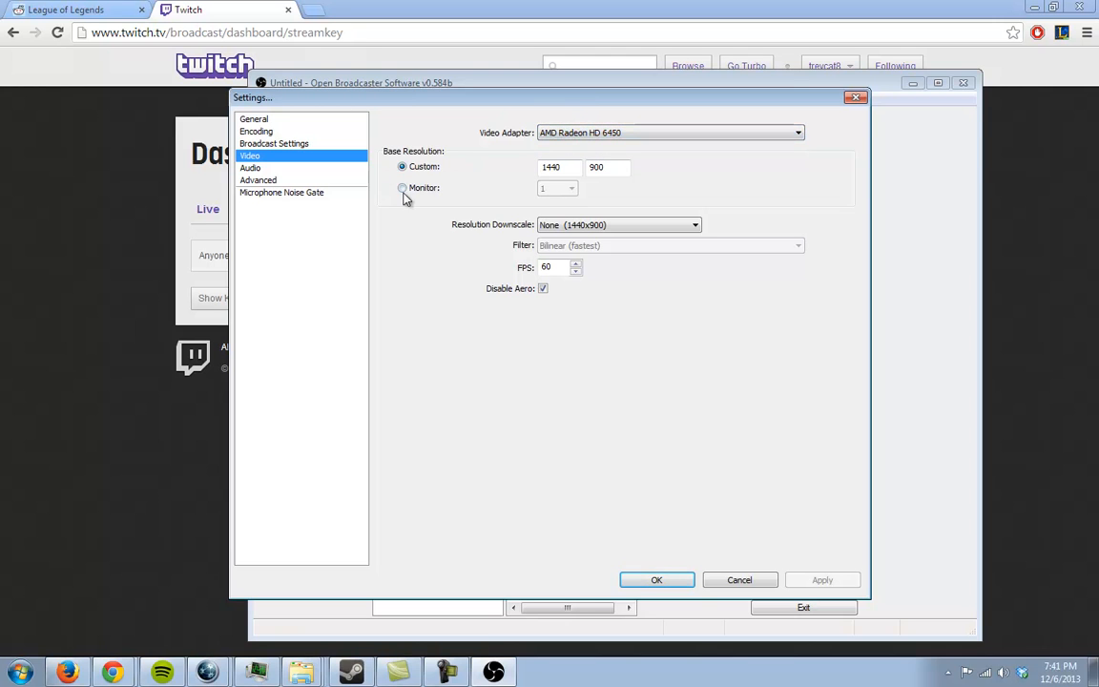
Step: Compare the Custom and Monitor base resolution options and set the base resolution to Monitor 1
{"action": "left_click", "coordinate": [401, 188]}
{"action": "left_click", "coordinate": [402, 166]}
{"action": "left_click", "coordinate": [401, 188]}
{"action": "left_click", "coordinate": [401, 167]}
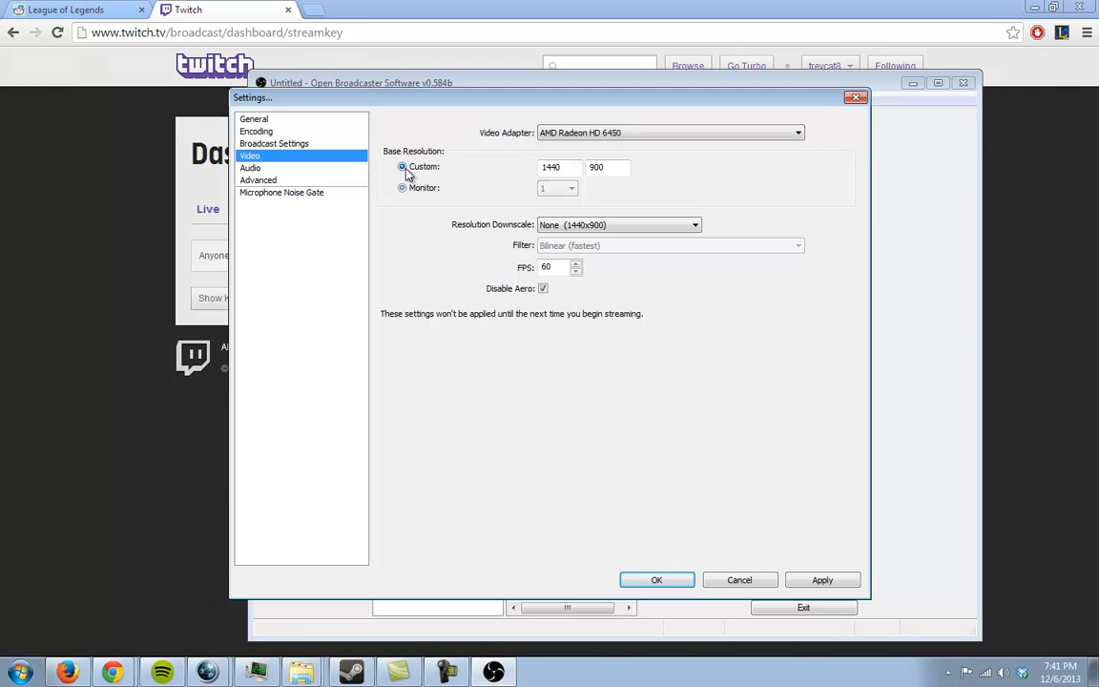
{"action": "left_click", "coordinate": [401, 188]}
{"action": "left_click", "coordinate": [402, 167]}
{"action": "left_click", "coordinate": [402, 188]}
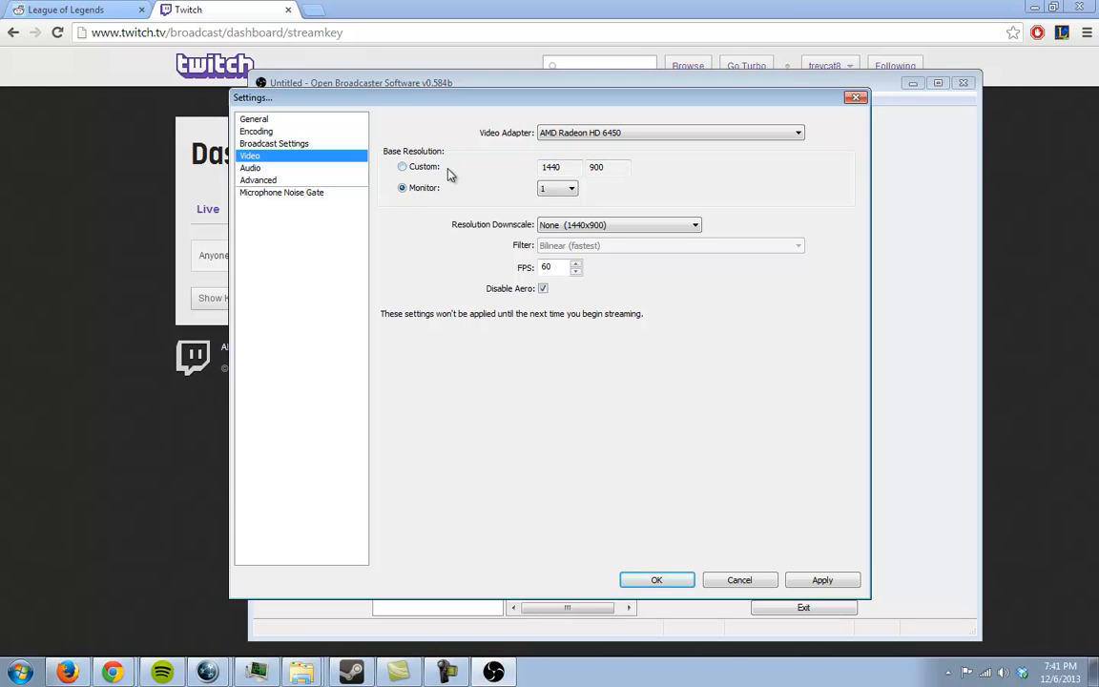
{"action": "left_click", "coordinate": [402, 167]}
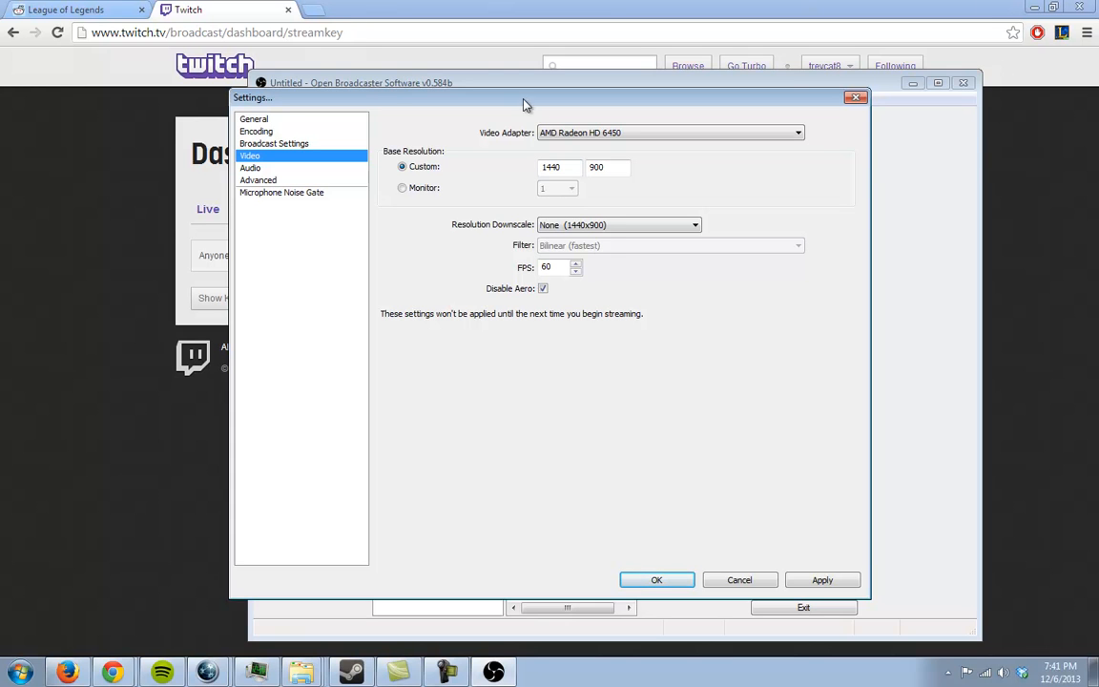
{"action": "left_click", "coordinate": [404, 188]}
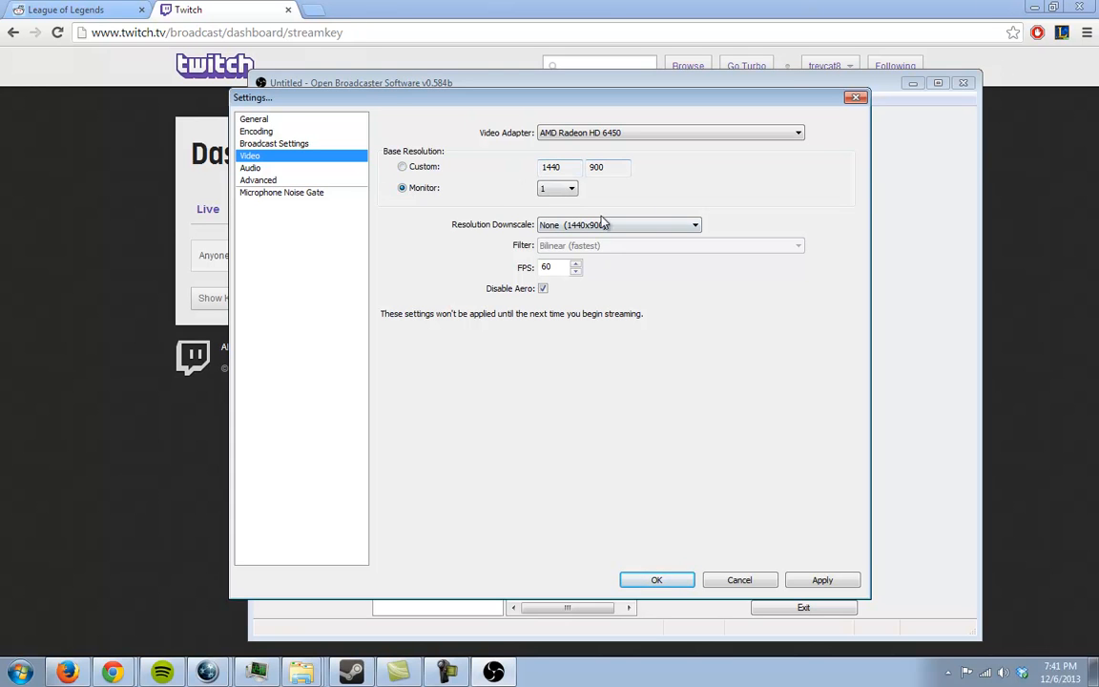
Step: Examine the resolution downscale options in the Video settings, keeping None (1440x900)
{"action": "left_click", "coordinate": [692, 227]}
{"action": "left_click", "coordinate": [690, 227]}
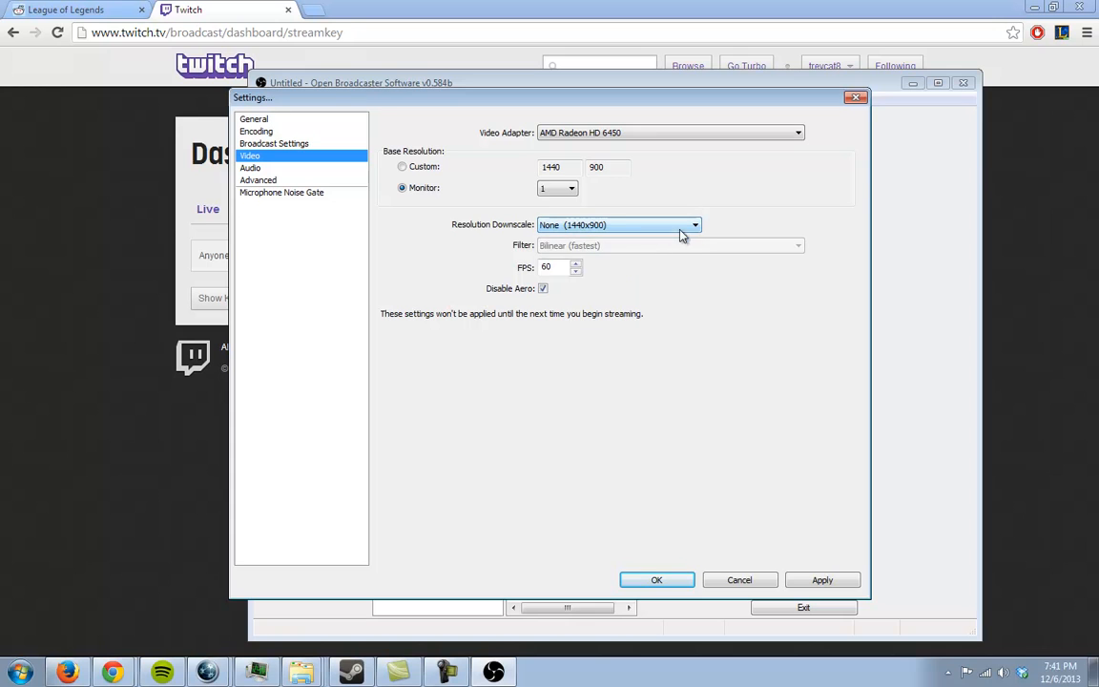
{"action": "left_click", "coordinate": [636, 227]}
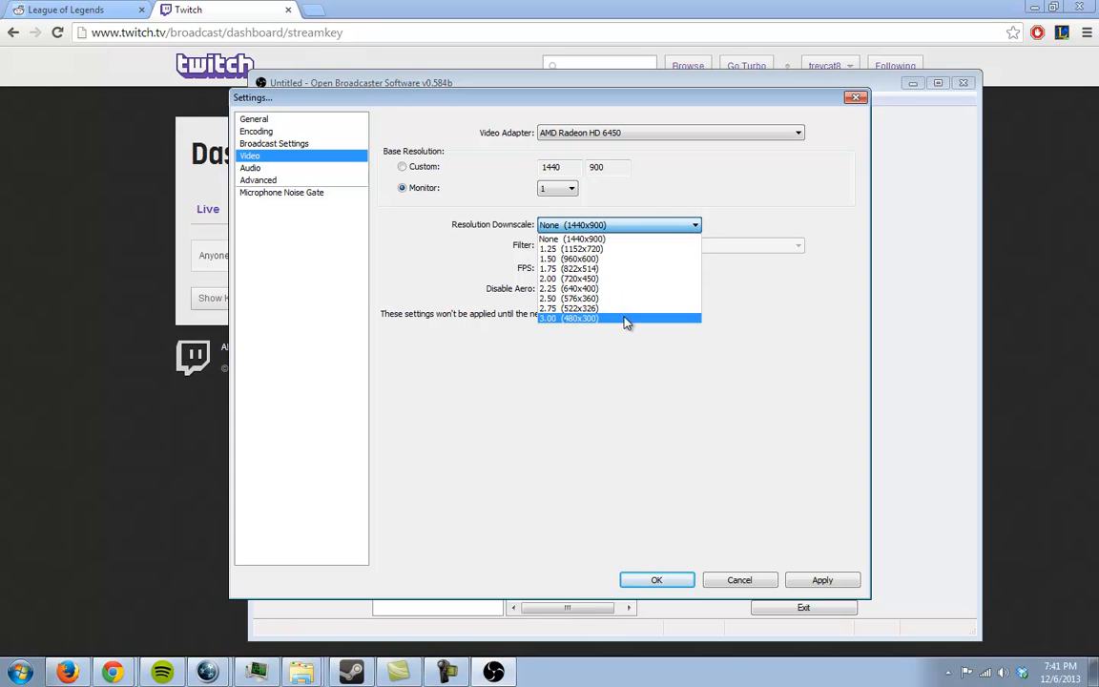
{"action": "left_click", "coordinate": [625, 228]}
{"action": "left_click", "coordinate": [626, 227]}
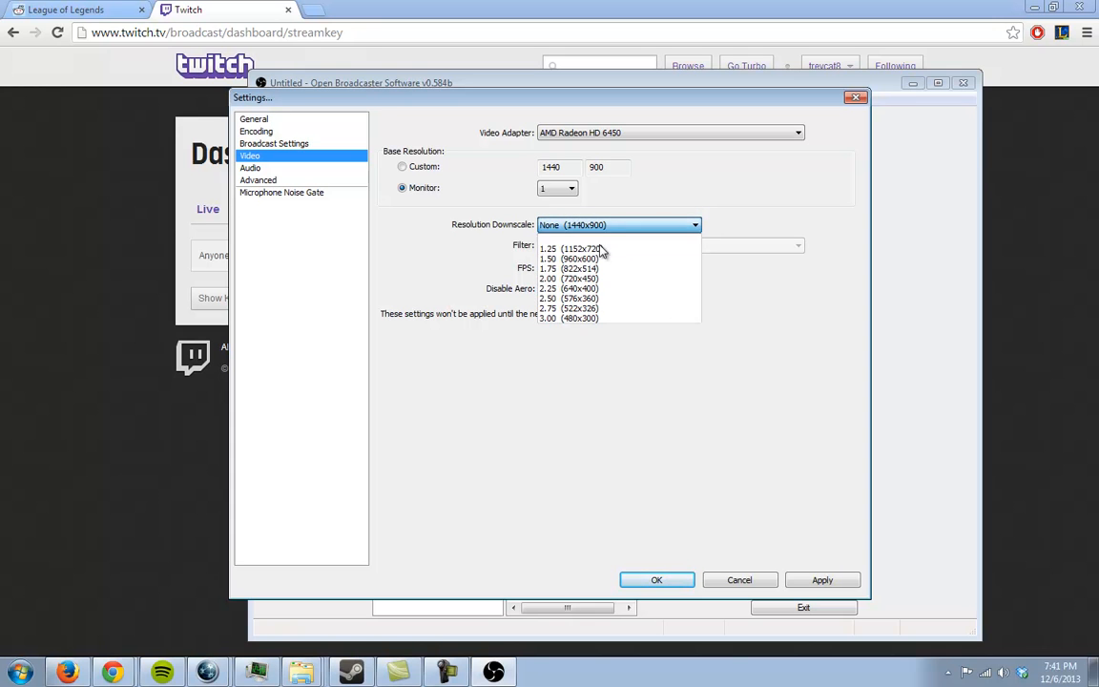
{"action": "left_click", "coordinate": [586, 212]}
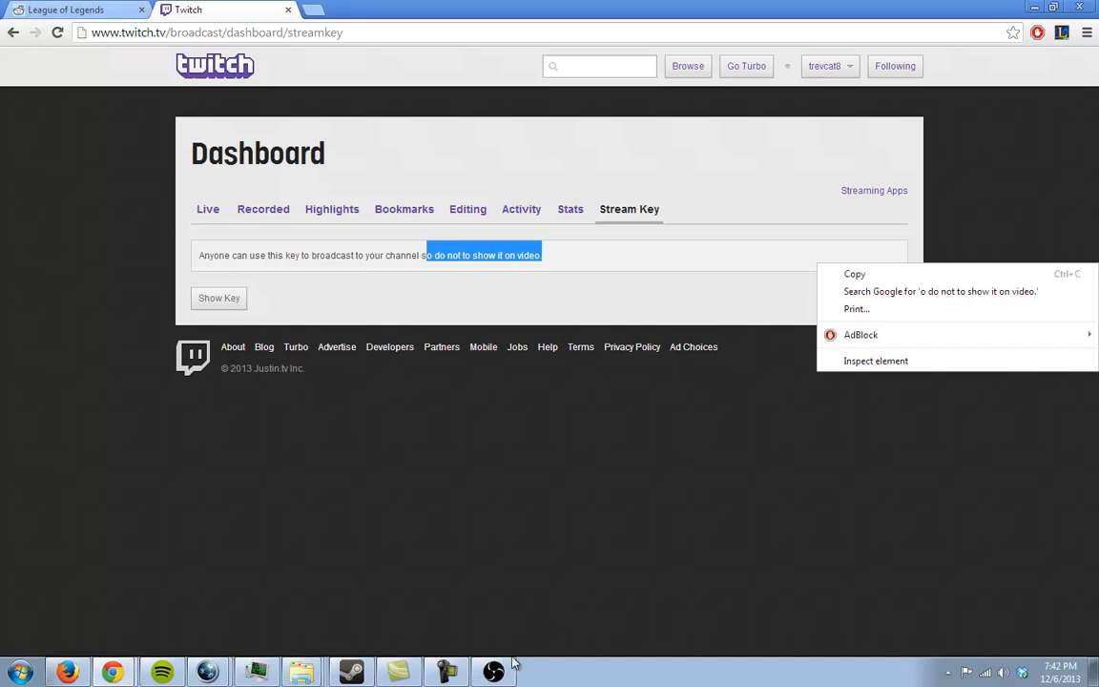
{"action": "left_click", "coordinate": [506, 669]}
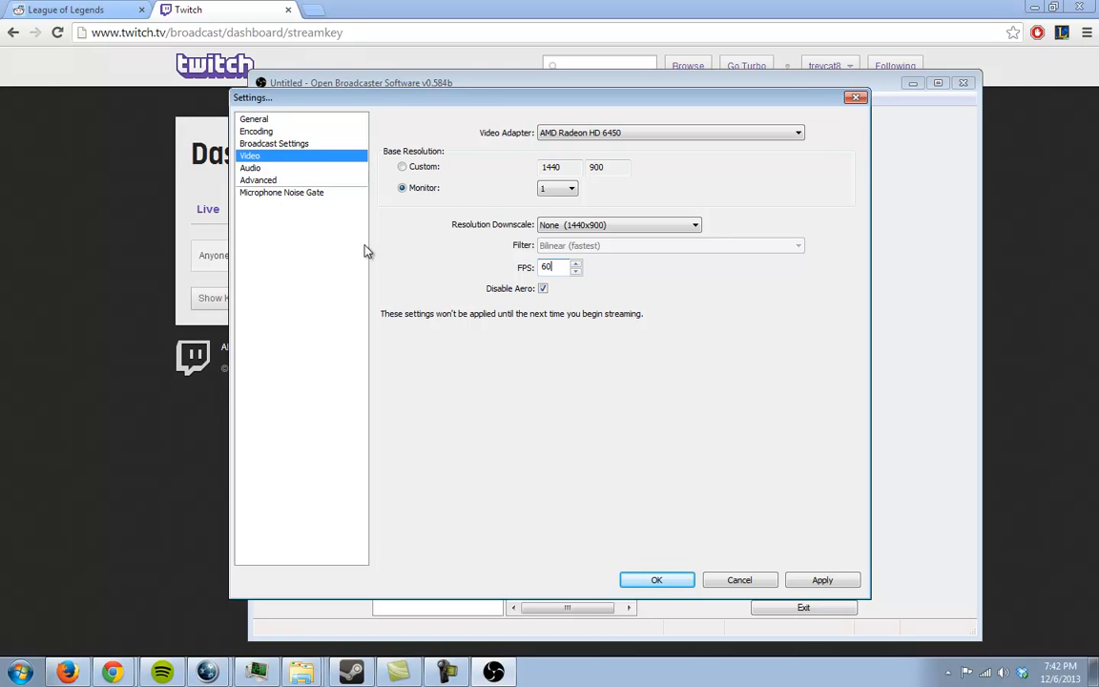
Step: In the Audio settings, choose Speakers (Realtek High Definition Audio) for desktop audio and Mic in at front panel (Pink) as the microphone
{"action": "left_click", "coordinate": [252, 168]}
{"action": "left_click", "coordinate": [559, 379]}
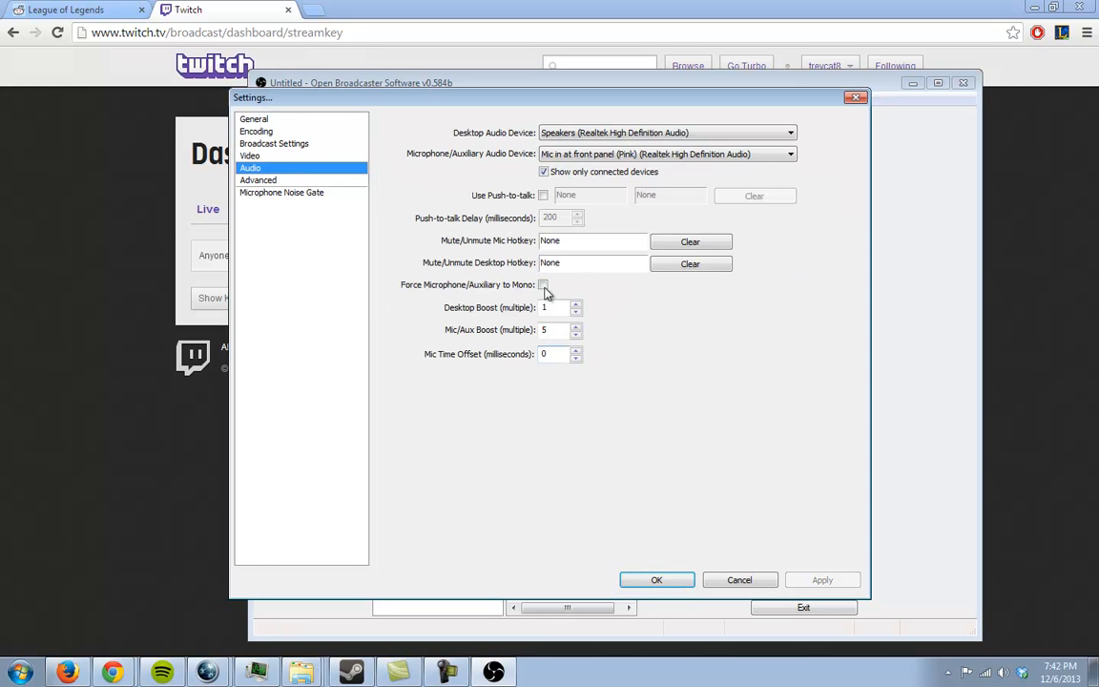
{"action": "left_click", "coordinate": [571, 133]}
{"action": "left_click", "coordinate": [572, 133]}
{"action": "left_click", "coordinate": [571, 134]}
{"action": "left_click", "coordinate": [582, 156]}
{"action": "left_click", "coordinate": [599, 155]}
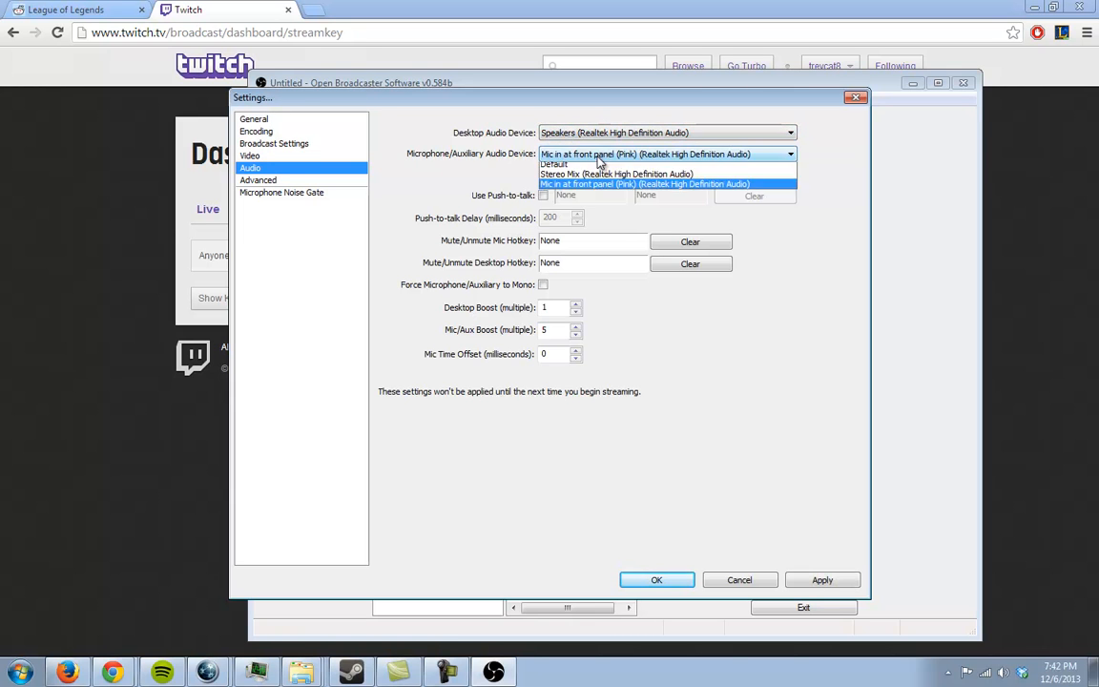
{"action": "left_click", "coordinate": [584, 198]}
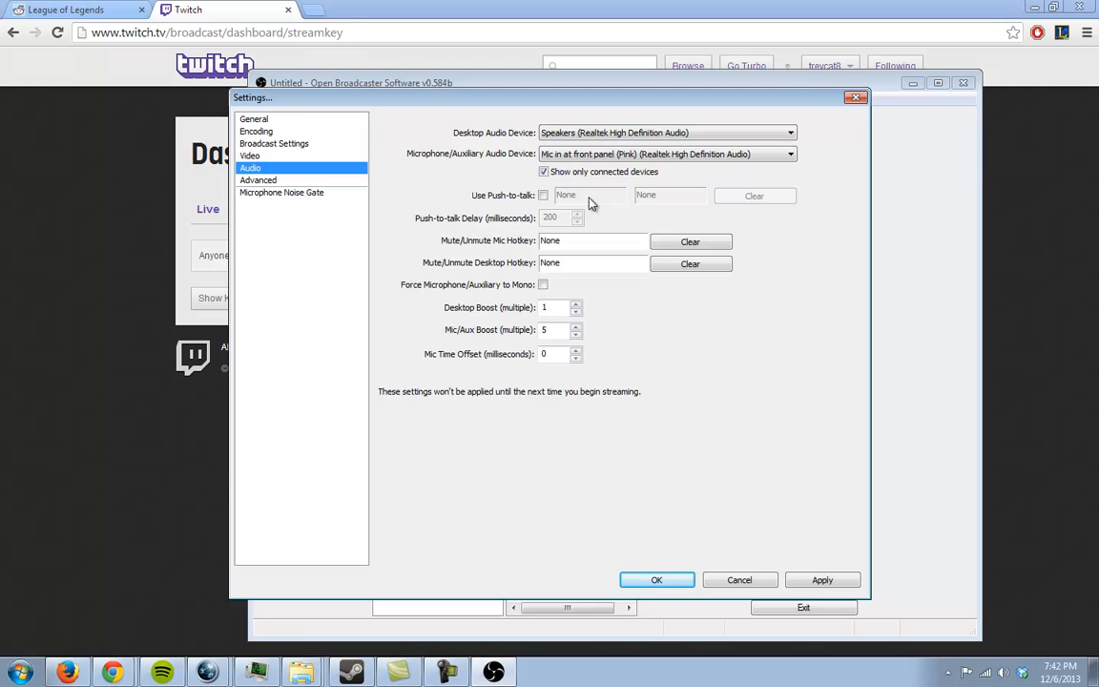
Step: Include unconnected devices in the Audio settings and examine the full list of microphone/auxiliary devices
{"action": "left_click", "coordinate": [544, 172]}
{"action": "left_click", "coordinate": [552, 156]}
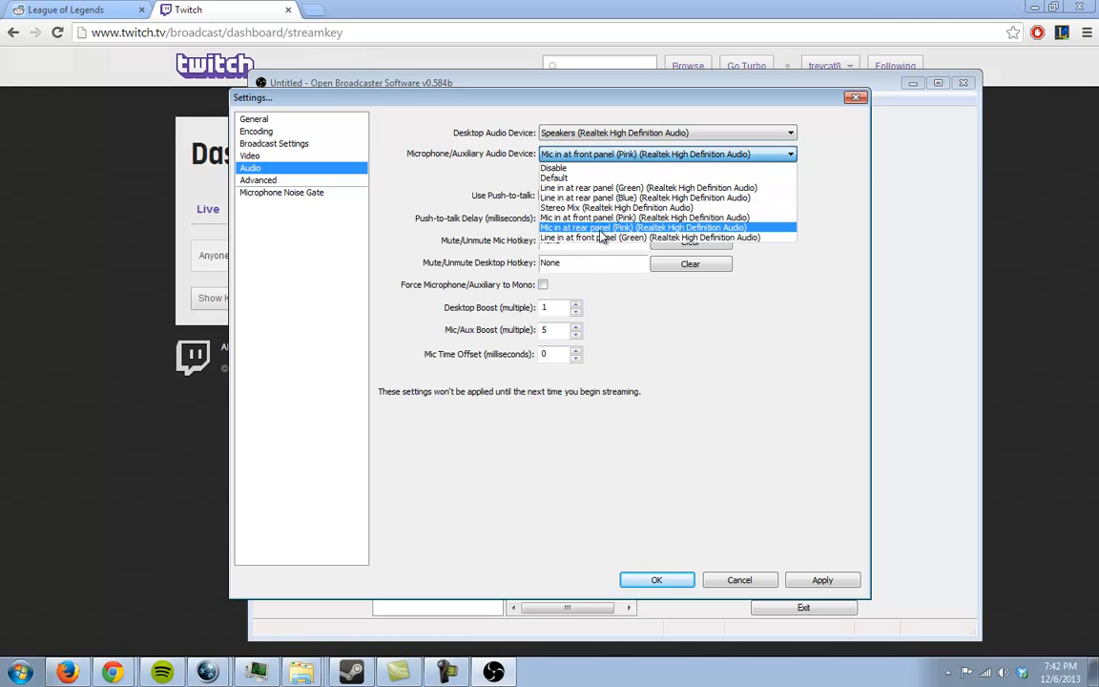
{"action": "left_click", "coordinate": [599, 154]}
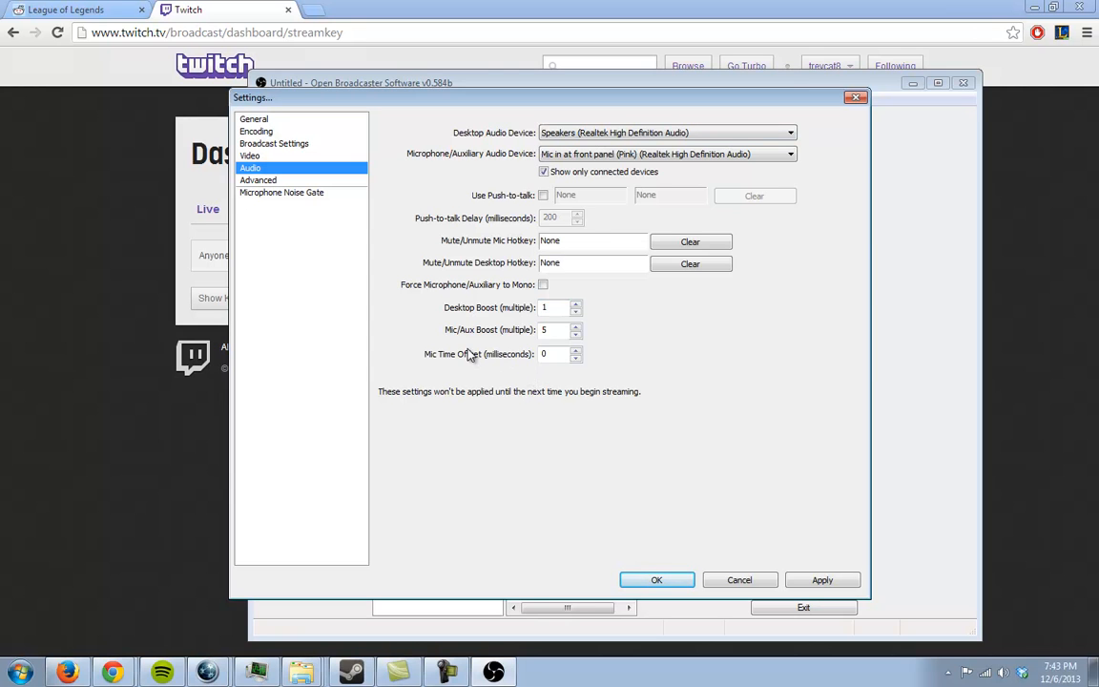
Step: Discard the pending Audio changes and set the process priority class to High in the Advanced settings
{"action": "left_click", "coordinate": [274, 181]}
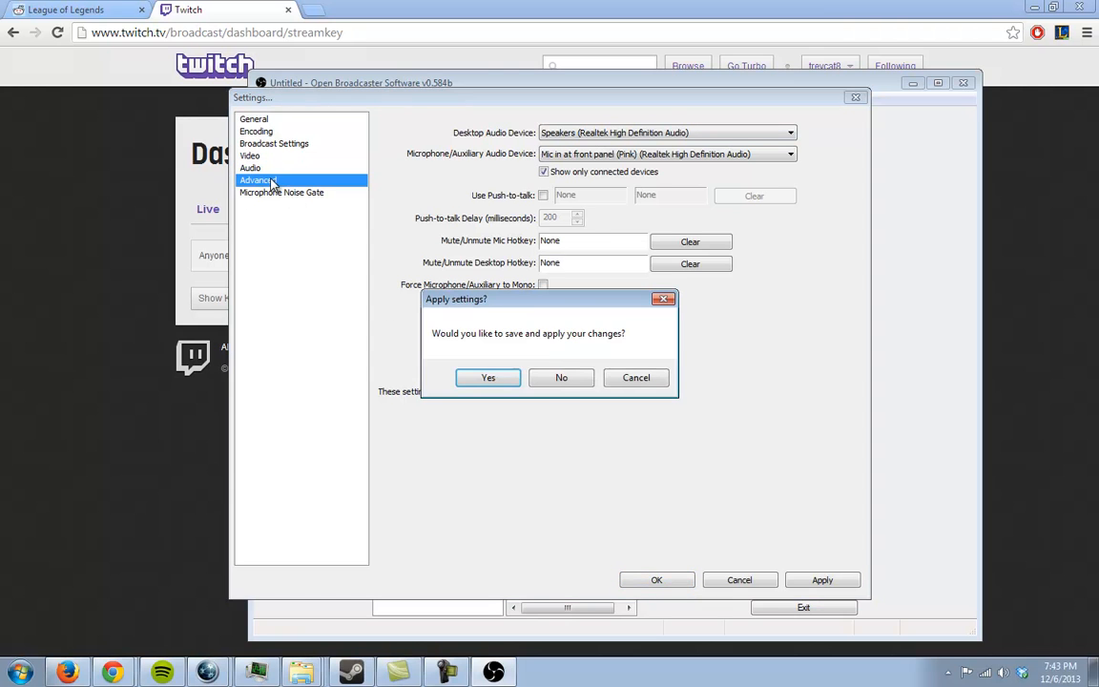
{"action": "left_click", "coordinate": [562, 380]}
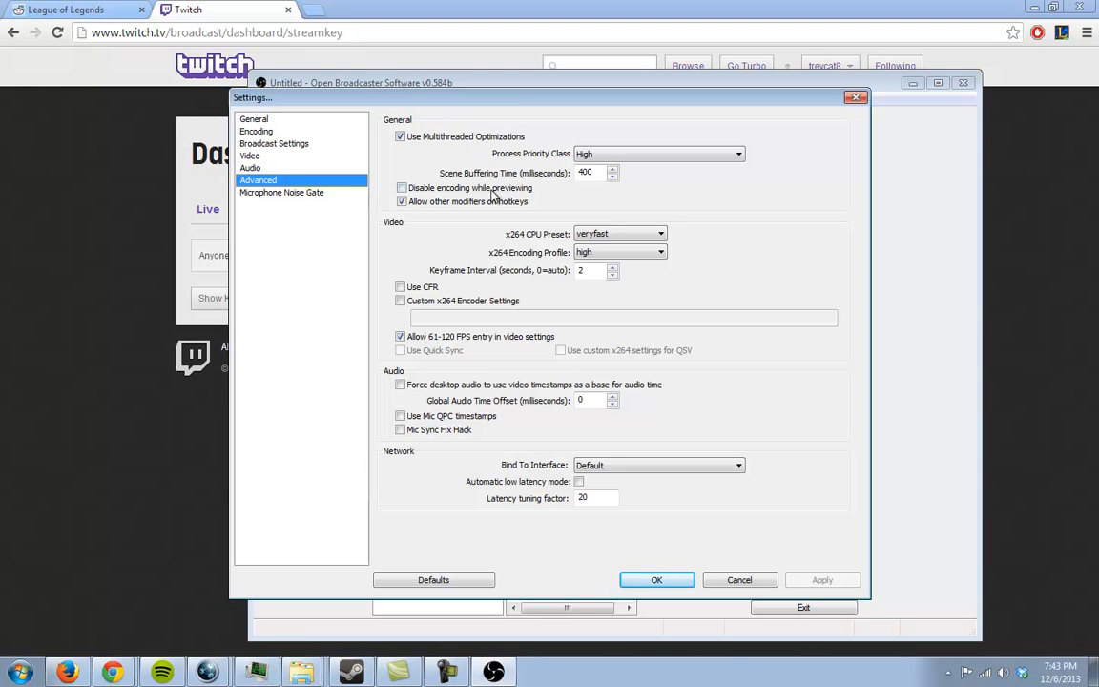
{"action": "left_click", "coordinate": [609, 155]}
{"action": "left_click", "coordinate": [614, 164]}
{"action": "left_click", "coordinate": [610, 158]}
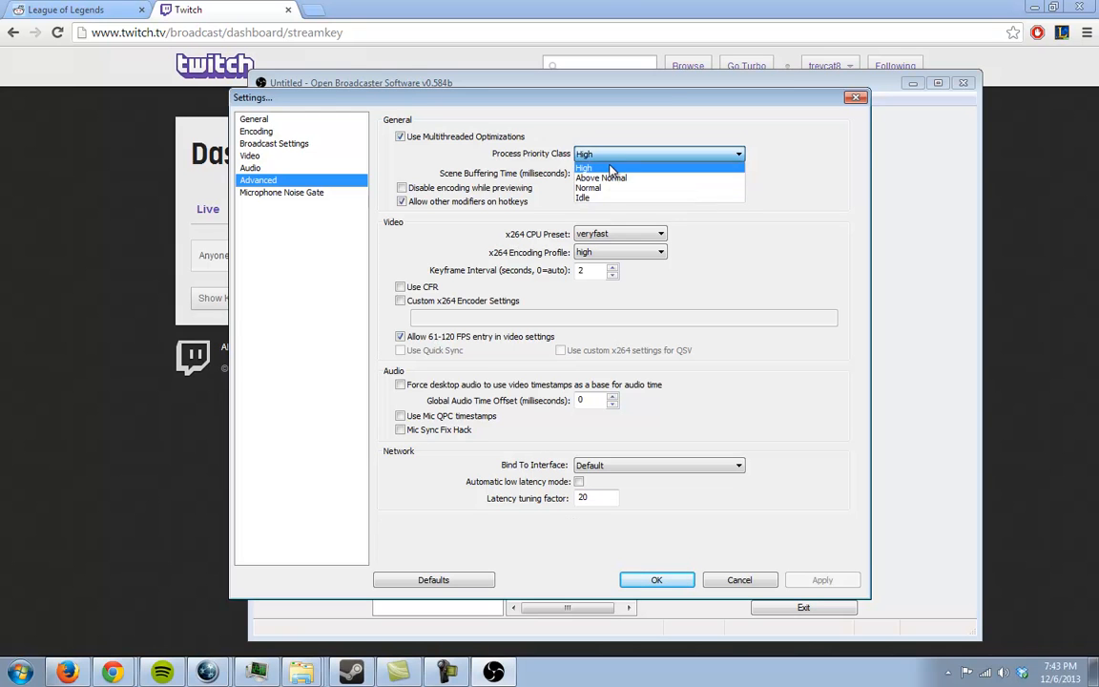
{"action": "left_click", "coordinate": [610, 169]}
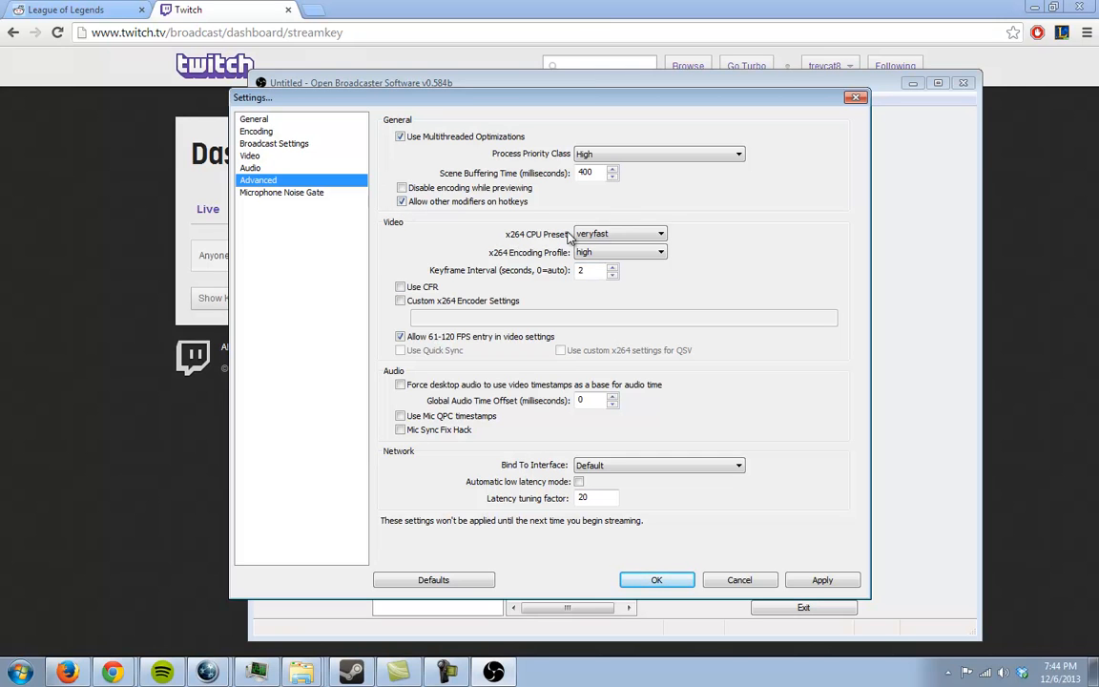
Step: Try changing the x264 CPU preset to superfast and decline the preset change
{"action": "left_click", "coordinate": [613, 234]}
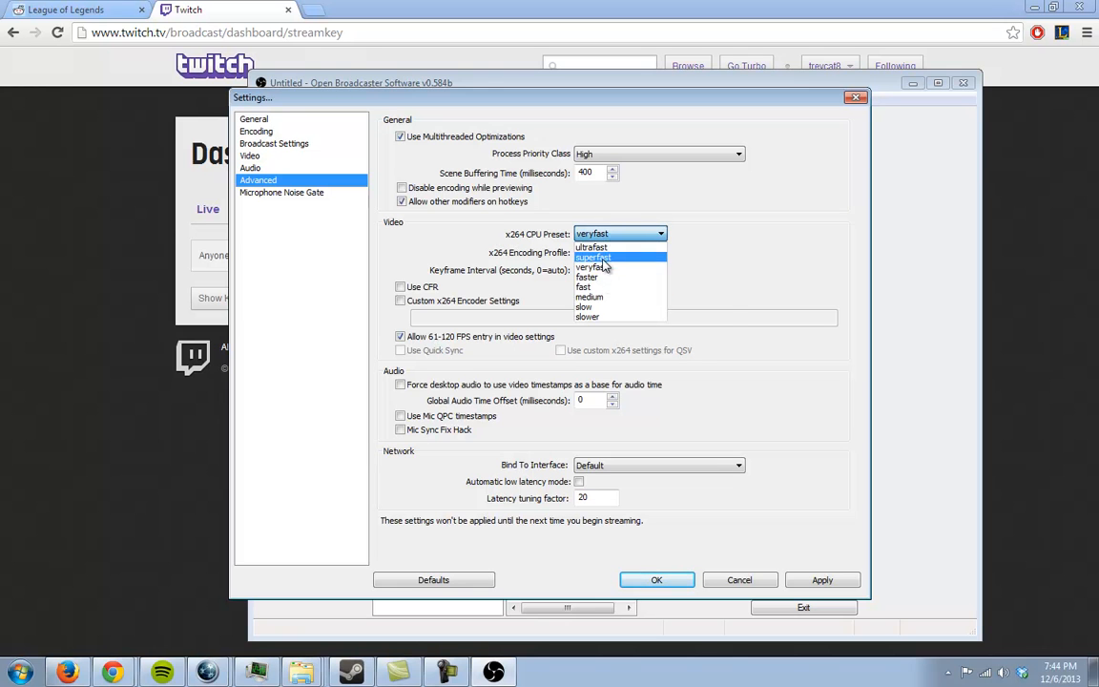
{"action": "left_click", "coordinate": [597, 257]}
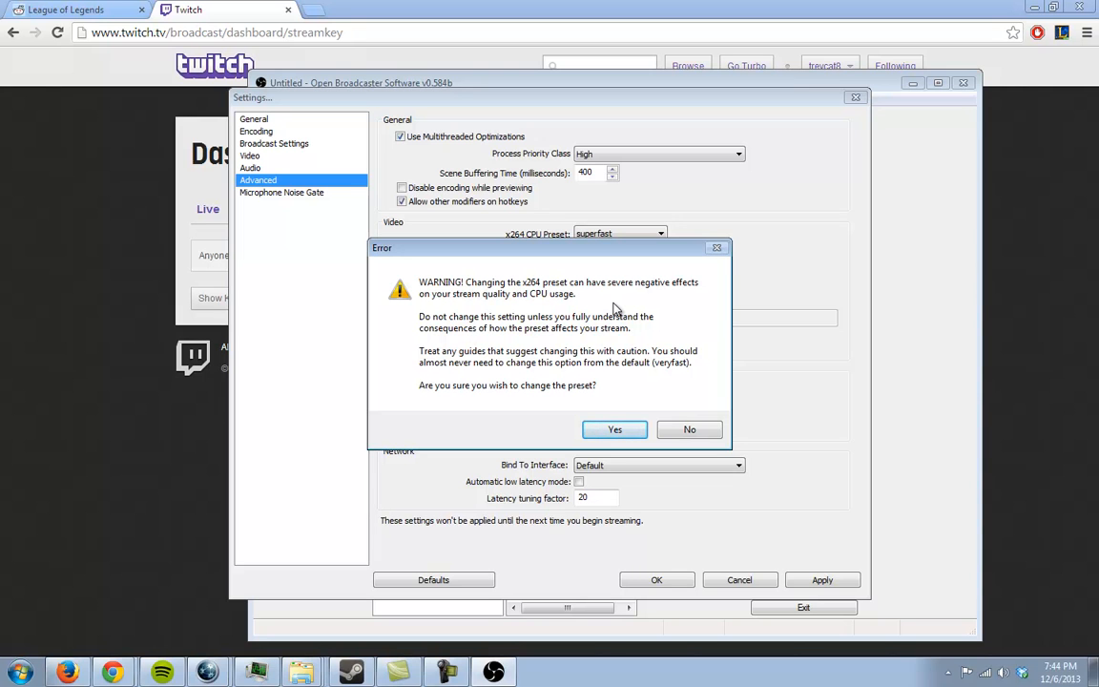
{"action": "left_click", "coordinate": [689, 431]}
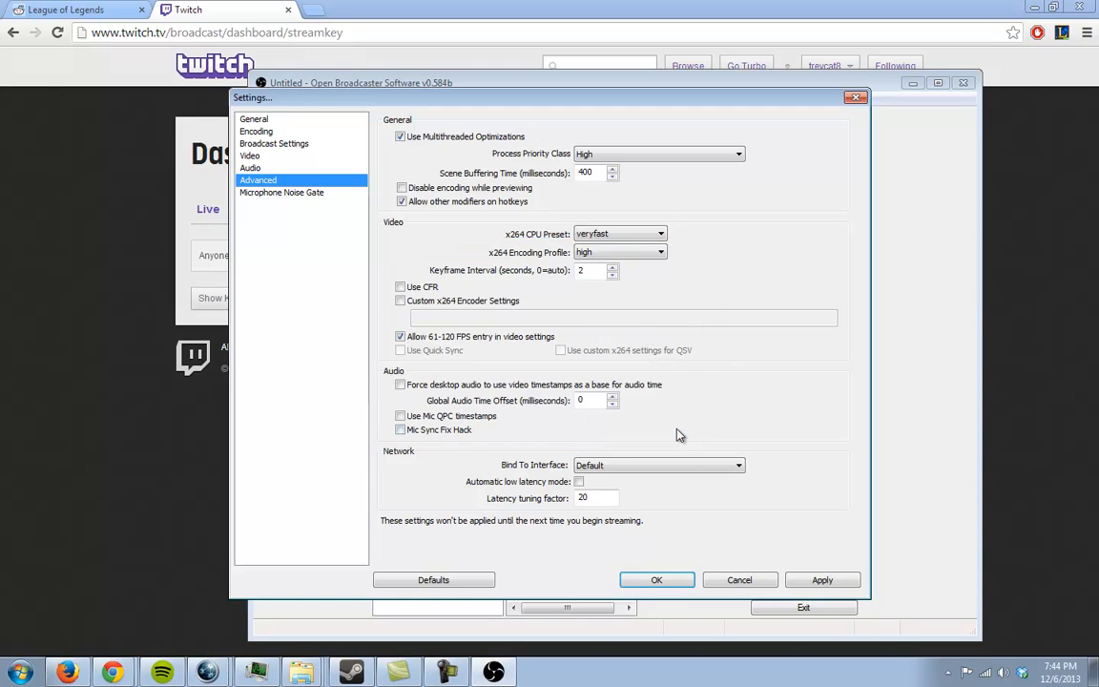
Step: Review the x264 CPU preset and encoding profile options, keeping the veryfast preset
{"action": "left_click", "coordinate": [637, 233]}
{"action": "left_click", "coordinate": [629, 234]}
{"action": "left_click", "coordinate": [608, 254]}
{"action": "left_click", "coordinate": [608, 253]}
{"action": "left_click", "coordinate": [626, 236]}
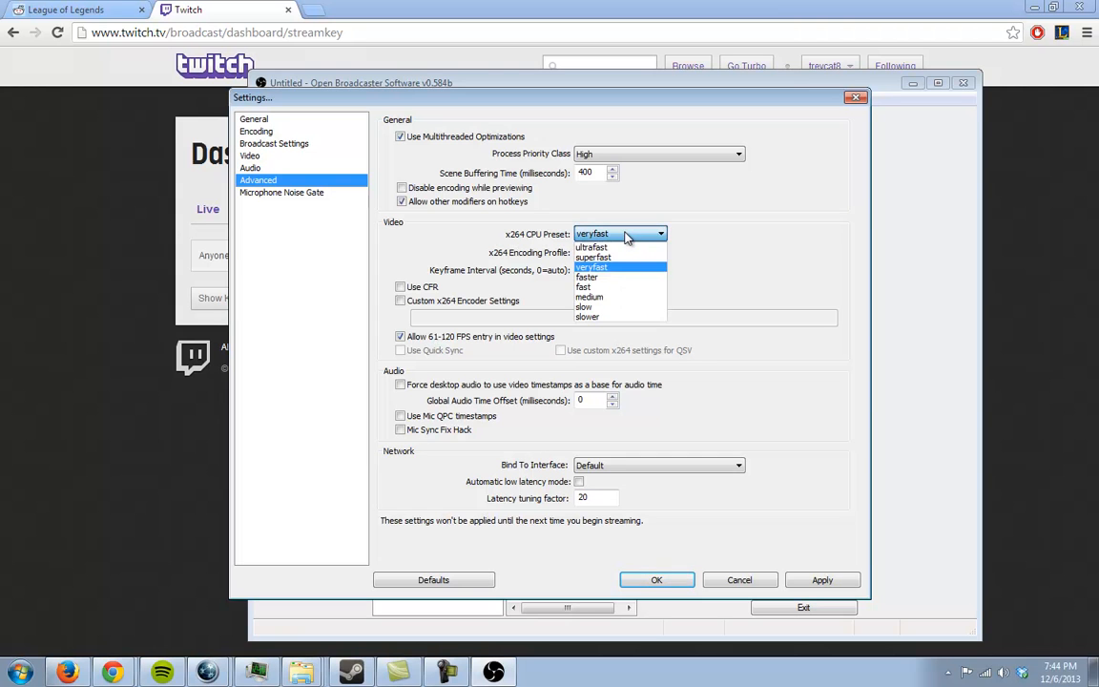
{"action": "left_click", "coordinate": [615, 268]}
Step: Set the keyframe interval to 0 and save the Advanced changes while switching to the Microphone Noise Gate settings
{"action": "left_click", "coordinate": [612, 275]}
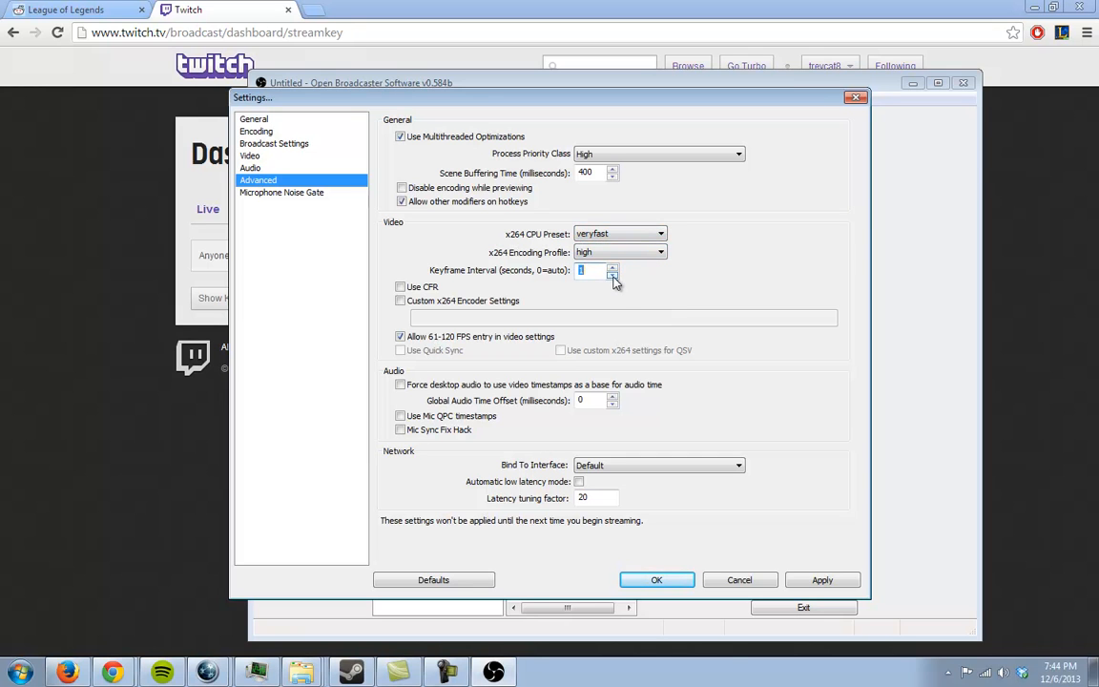
{"action": "left_click", "coordinate": [401, 299]}
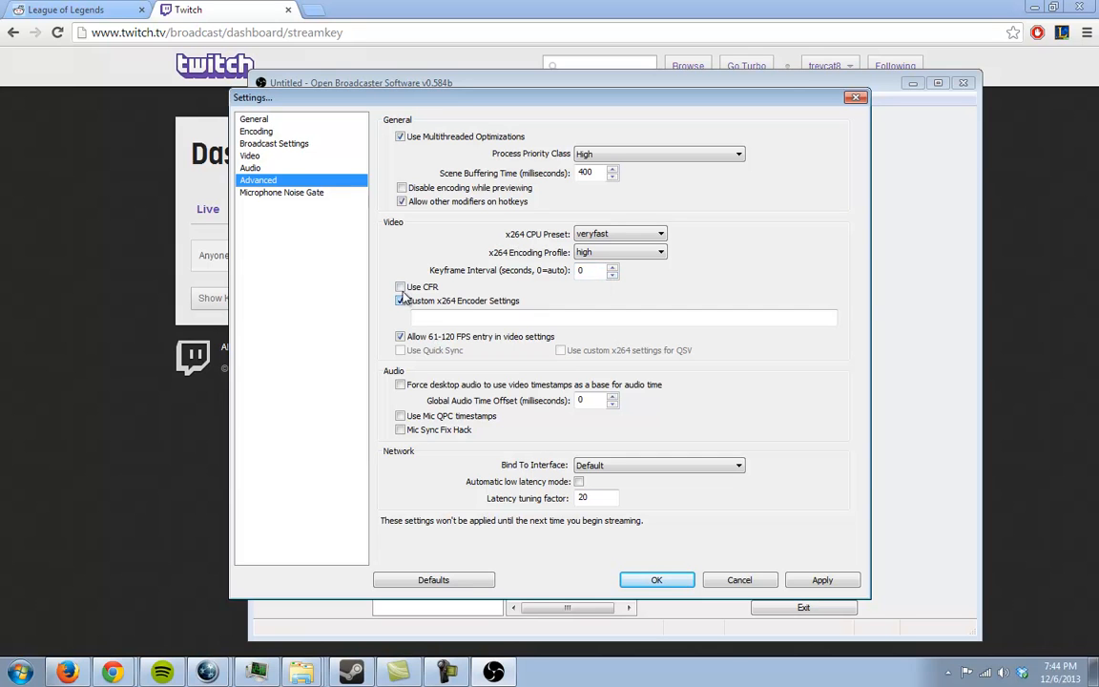
{"action": "left_click", "coordinate": [400, 299]}
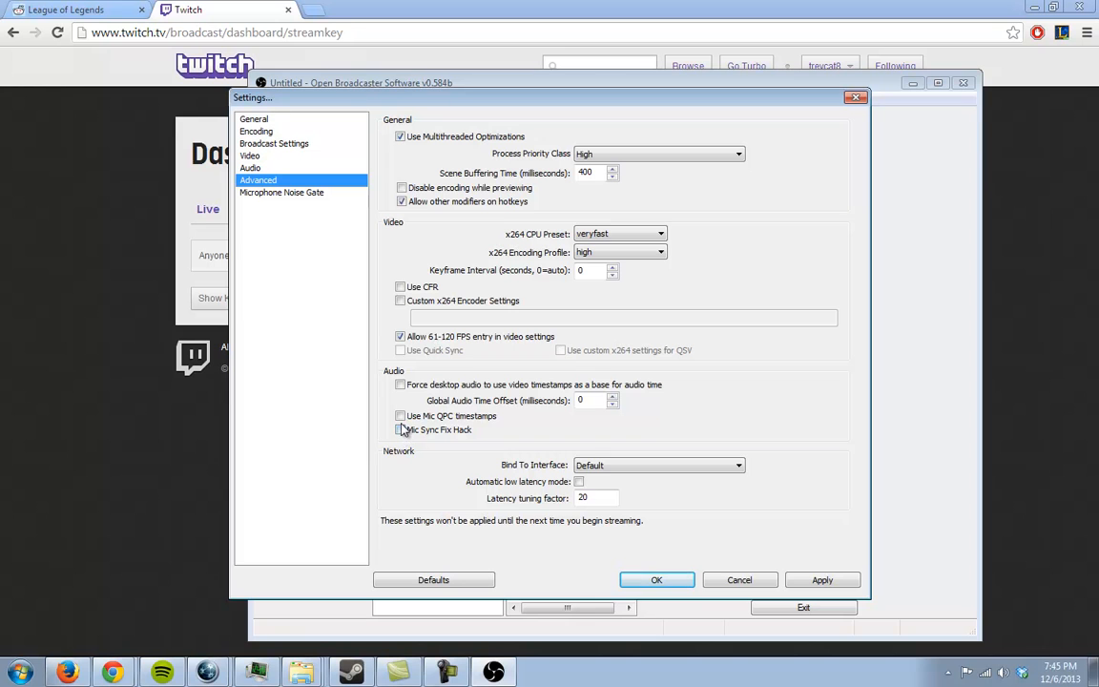
{"action": "left_click", "coordinate": [282, 191]}
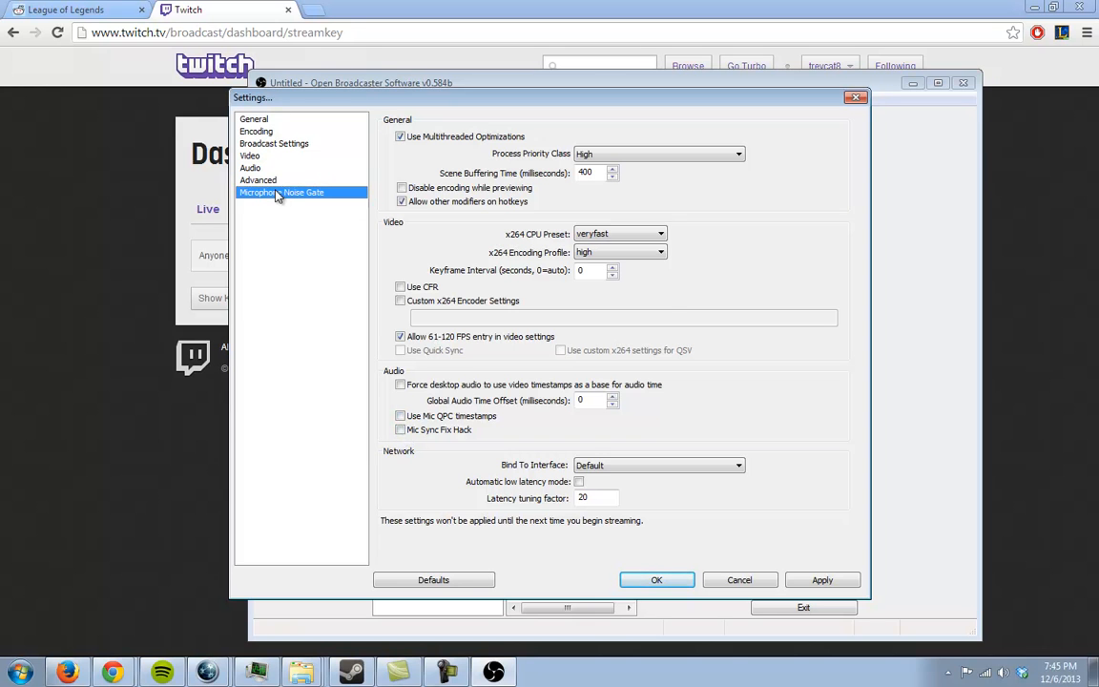
{"action": "left_click", "coordinate": [516, 374]}
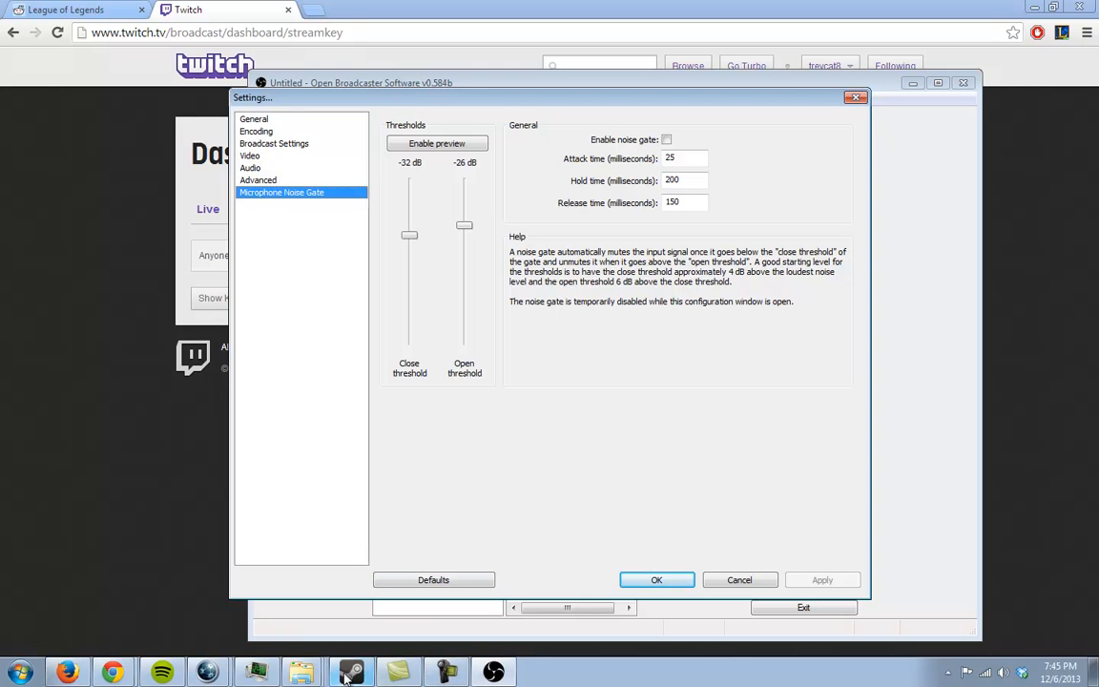
Step: Bring Windows Task Manager's process list beside the streaming window and close the settings
{"action": "left_click", "coordinate": [250, 675]}
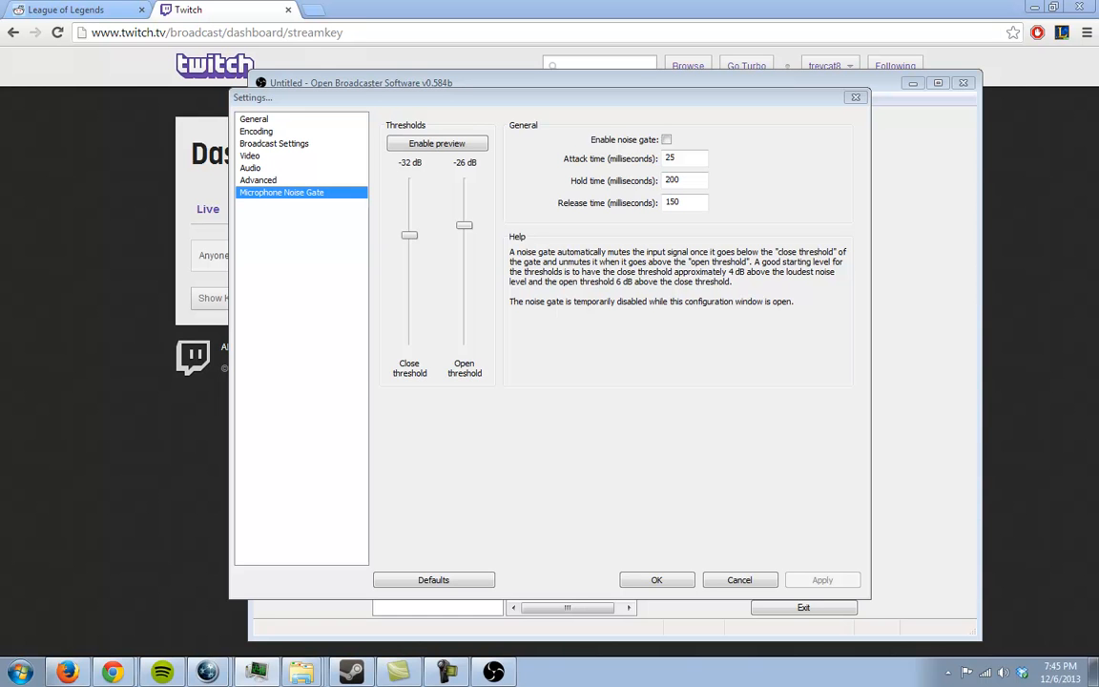
{"action": "left_click_drag", "start_coordinate": [1097, 92], "coordinate": [246, 89]}
{"action": "left_click", "coordinate": [857, 97]}
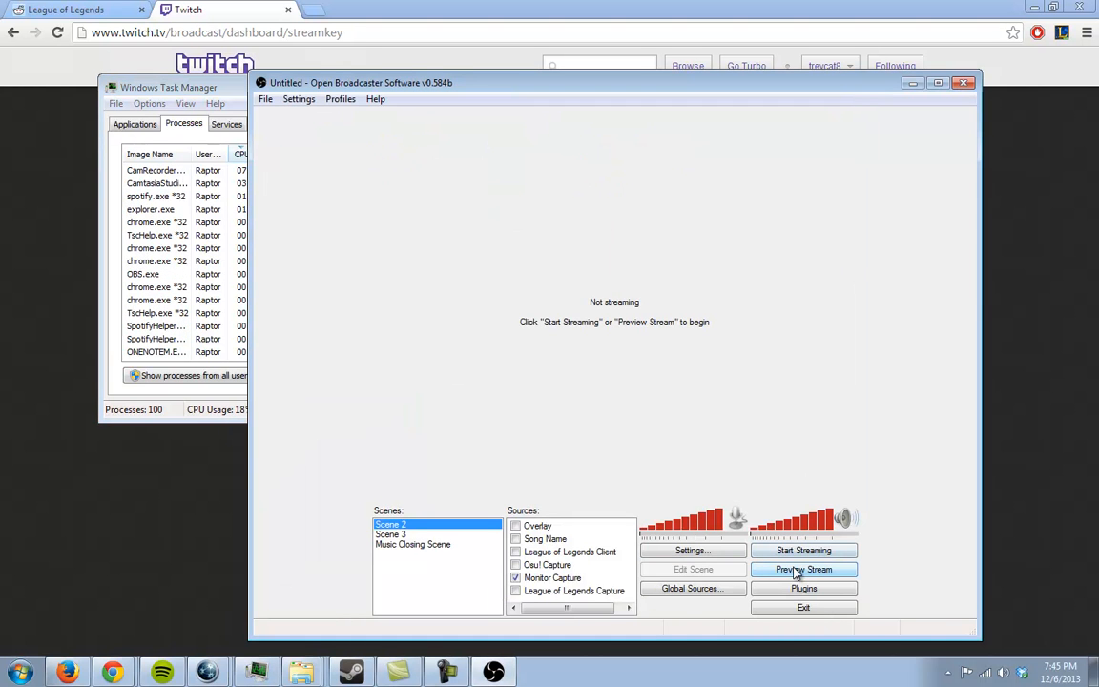
Step: Preview the stream to check its CPU load in Task Manager, moving the windows aside, and stop the preview
{"action": "left_click", "coordinate": [795, 570]}
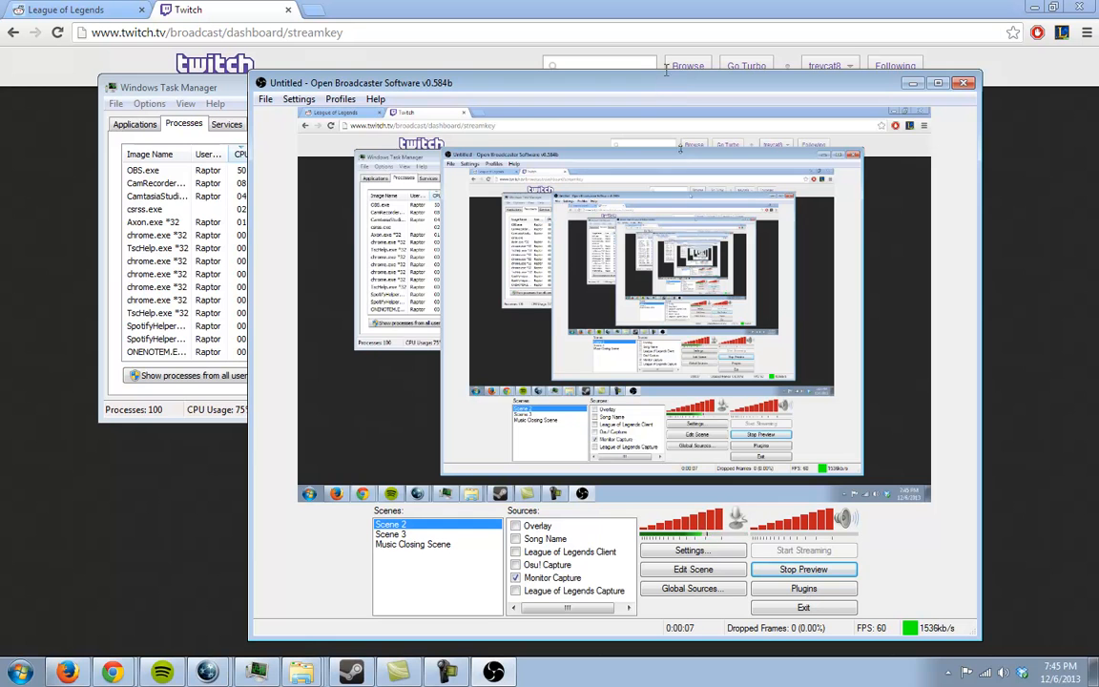
{"action": "left_click_drag", "start_coordinate": [649, 91], "coordinate": [1097, 163]}
{"action": "left_click", "coordinate": [735, 416]}
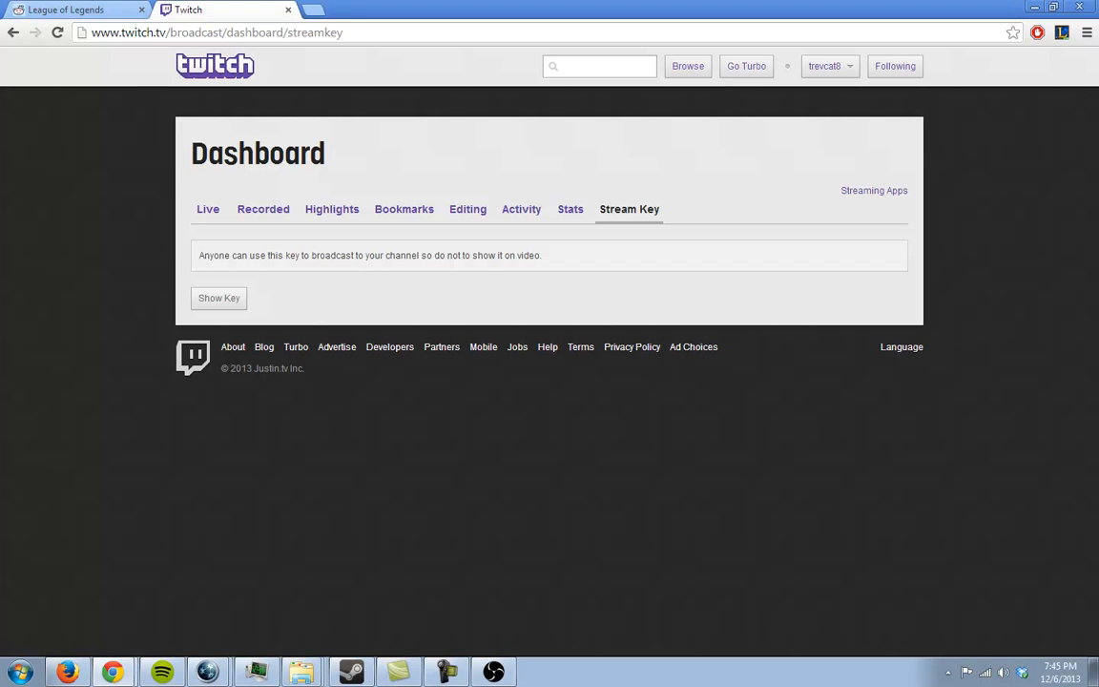
{"action": "left_click_drag", "start_coordinate": [1098, 63], "coordinate": [430, 68]}
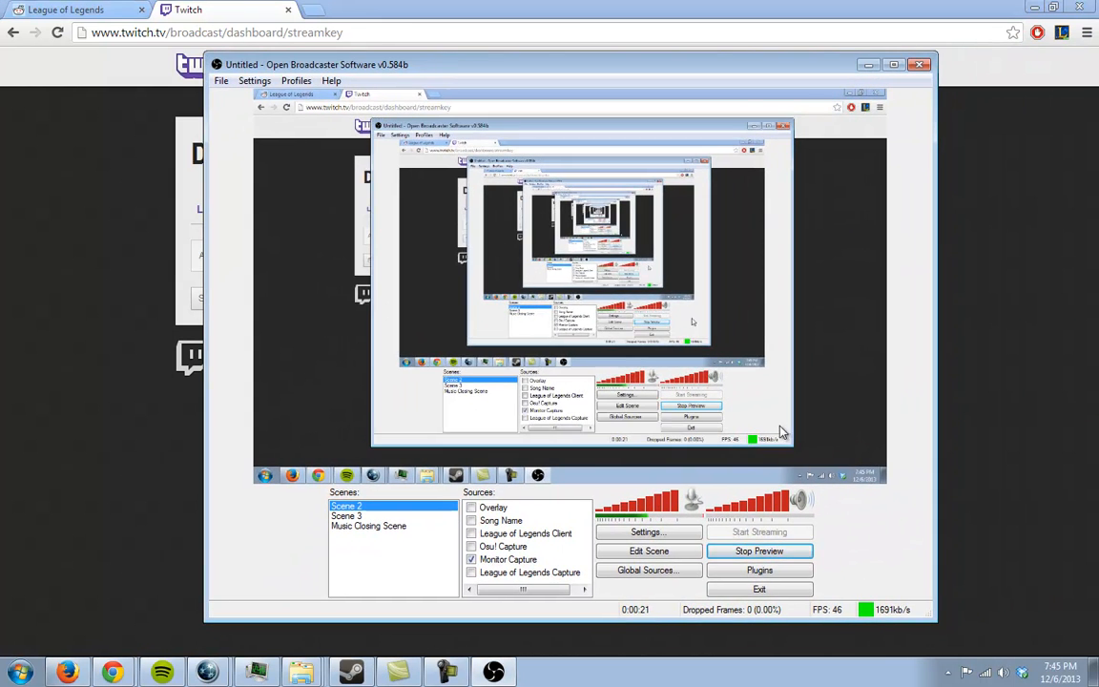
{"action": "left_click", "coordinate": [754, 552]}
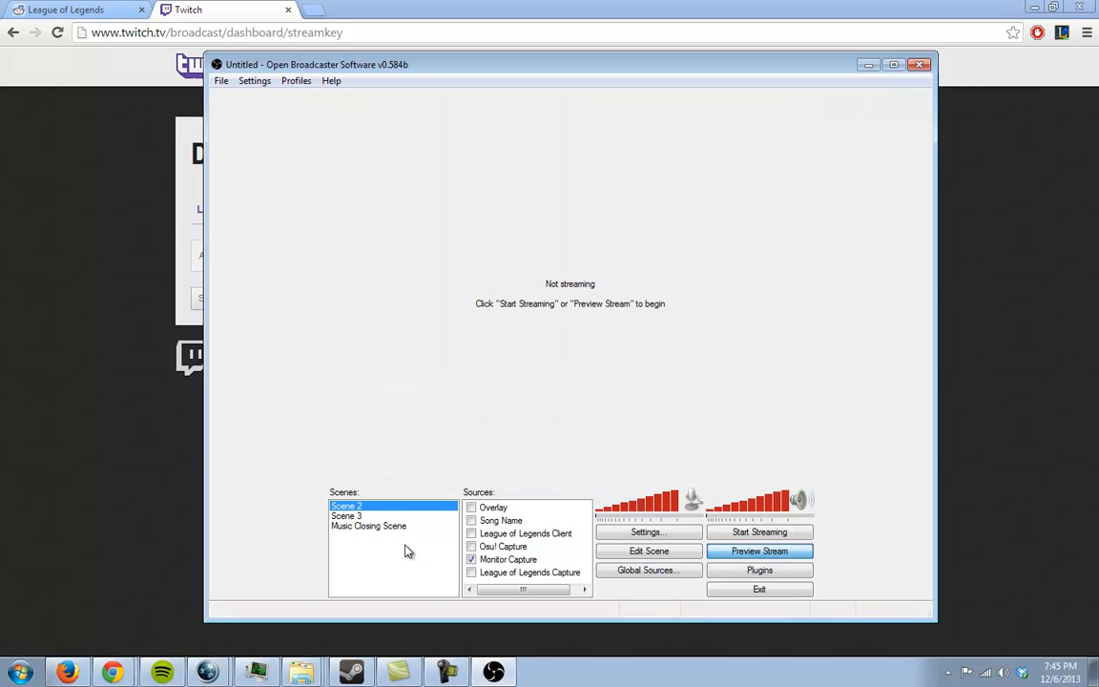
Step: Add a new scene named Video Scene
{"action": "right_click", "coordinate": [388, 553]}
{"action": "left_click", "coordinate": [445, 446]}
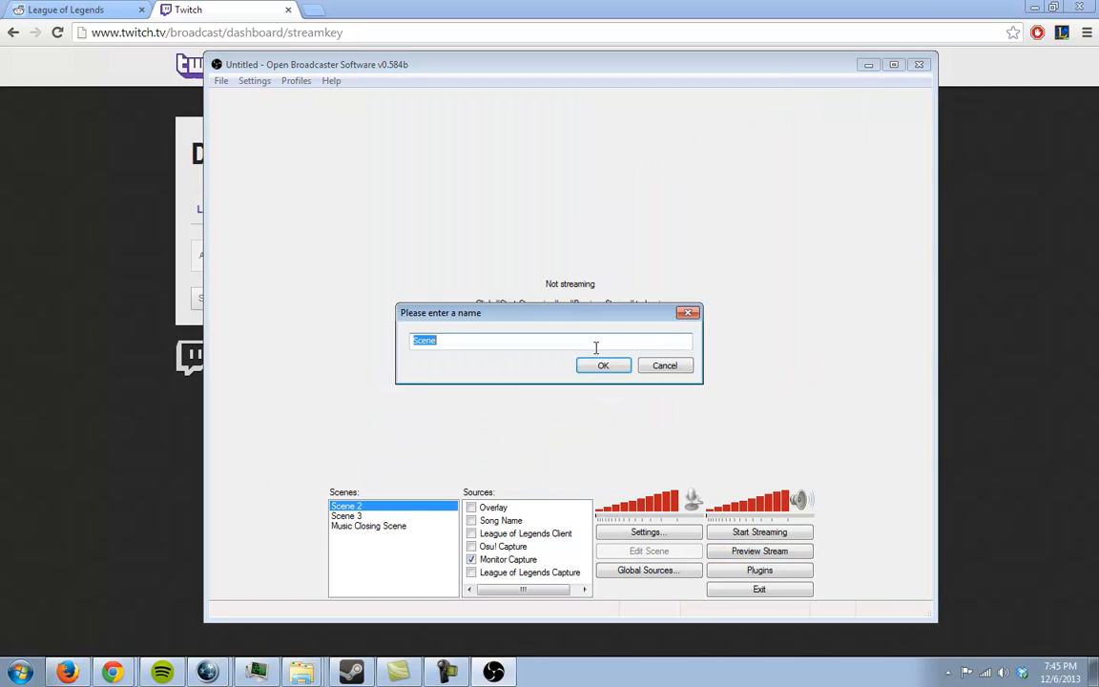
{"action": "key", "text": "BackSpace"}
{"action": "left_click", "coordinate": [605, 366]}
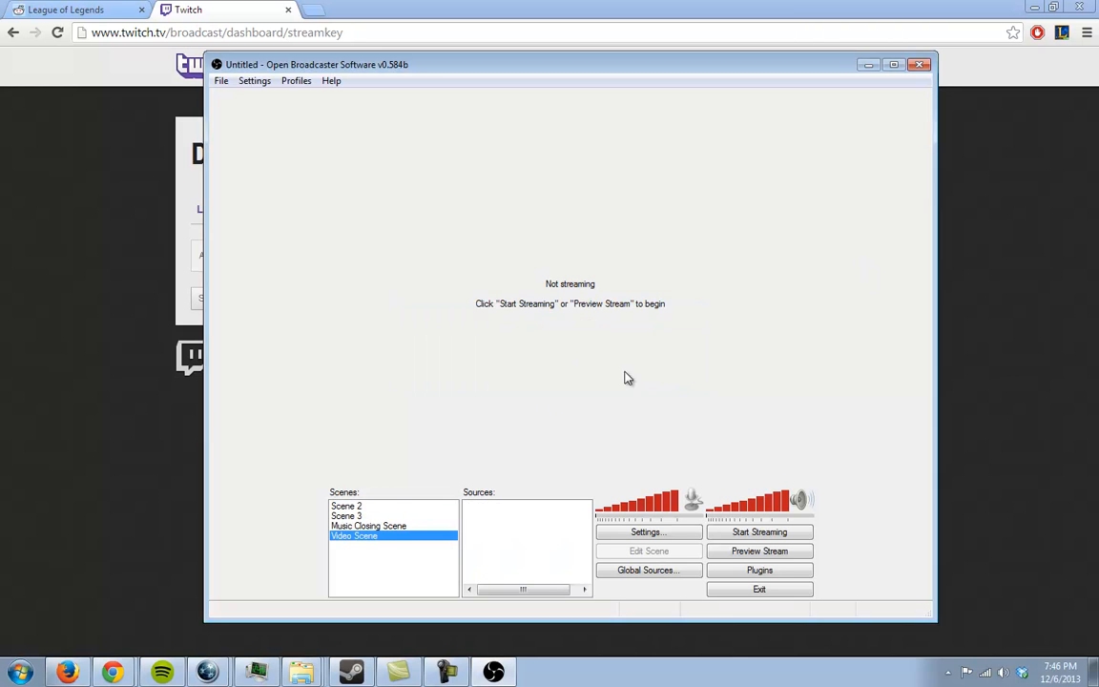
Step: Start a Window Capture source in Video Scene and examine the list of windows available for capture
{"action": "right_click", "coordinate": [504, 521]}
{"action": "mouse_move", "coordinate": [532, 526]}
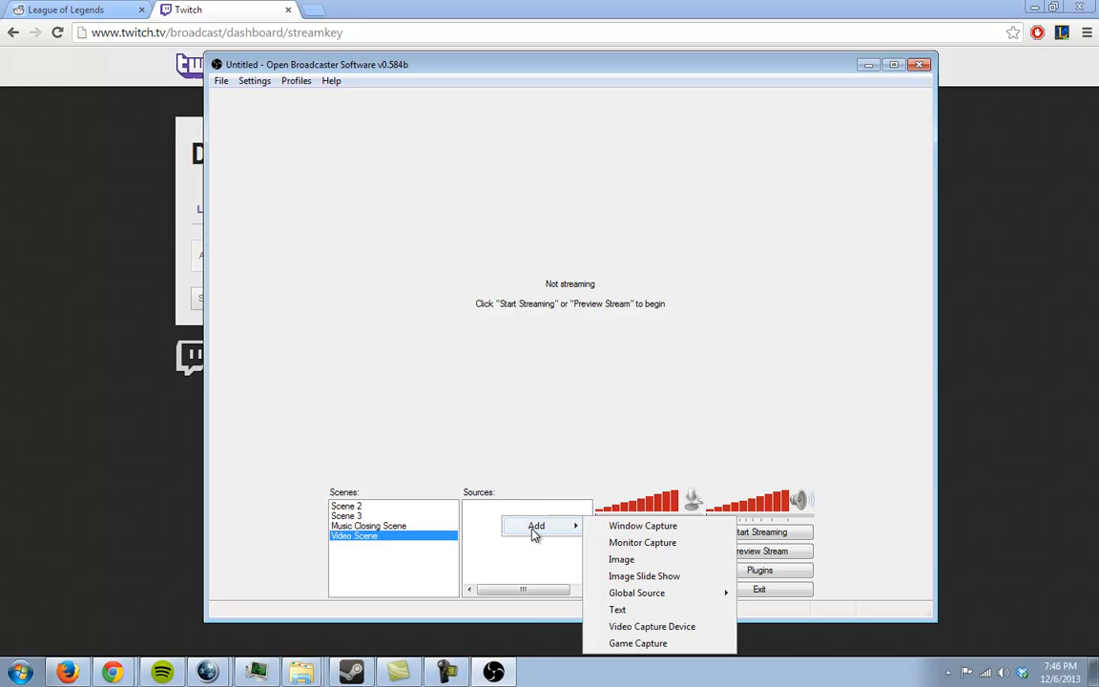
{"action": "left_click", "coordinate": [655, 531]}
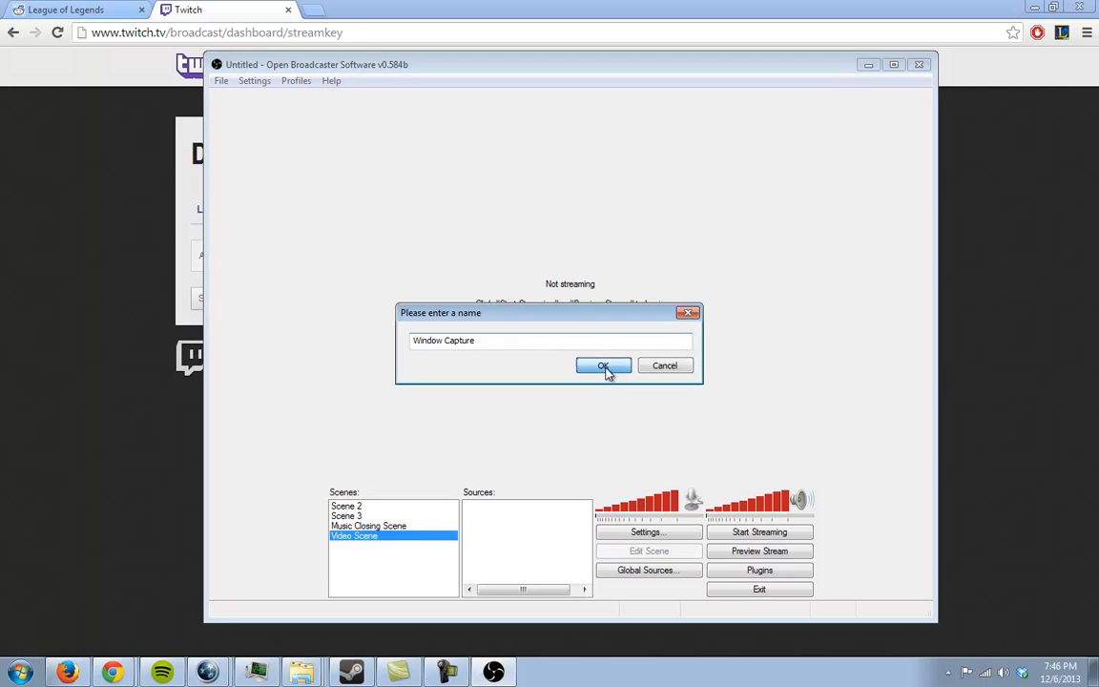
{"action": "left_click", "coordinate": [603, 367]}
{"action": "left_click", "coordinate": [549, 165]}
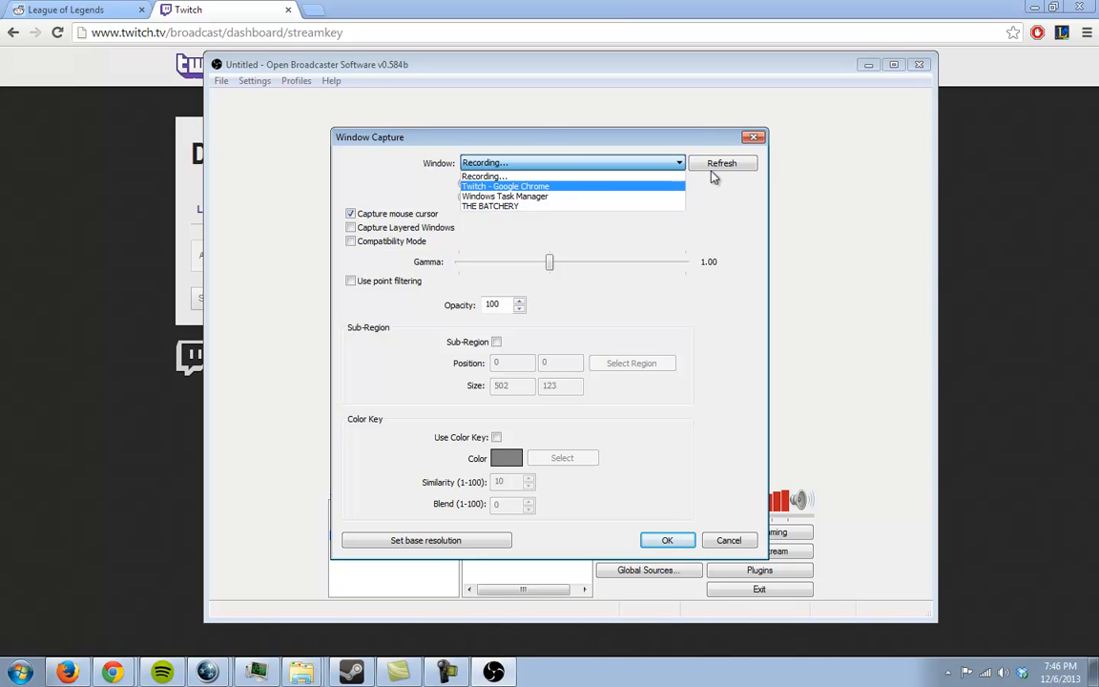
{"action": "left_click", "coordinate": [639, 176]}
{"action": "left_click", "coordinate": [622, 165]}
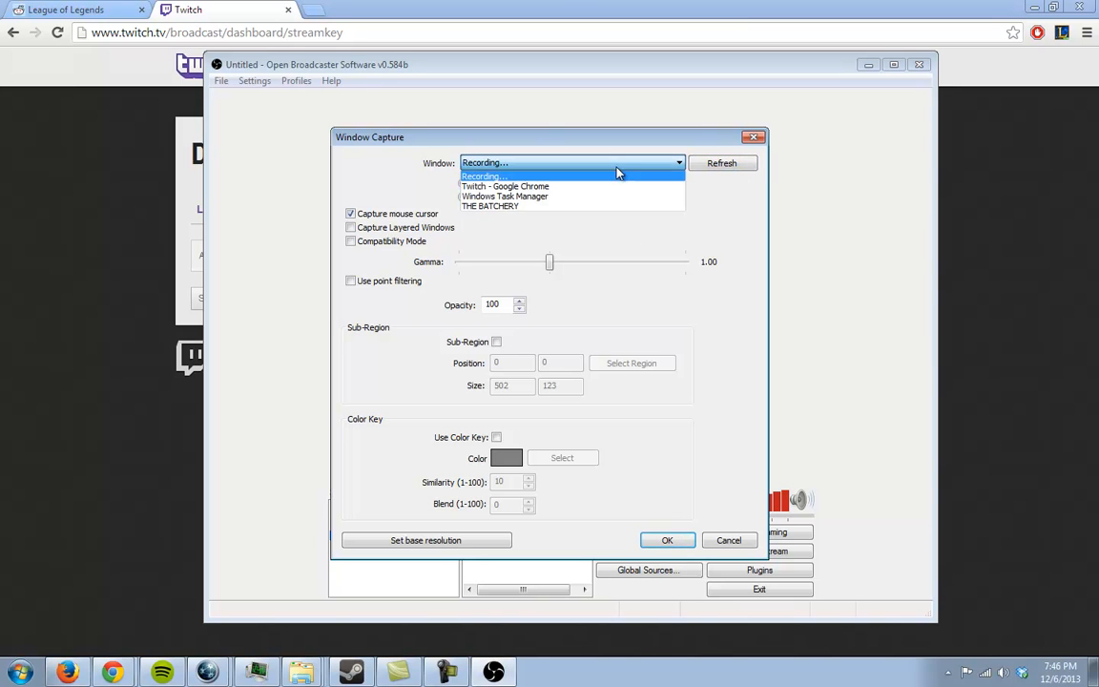
{"action": "left_click", "coordinate": [594, 242]}
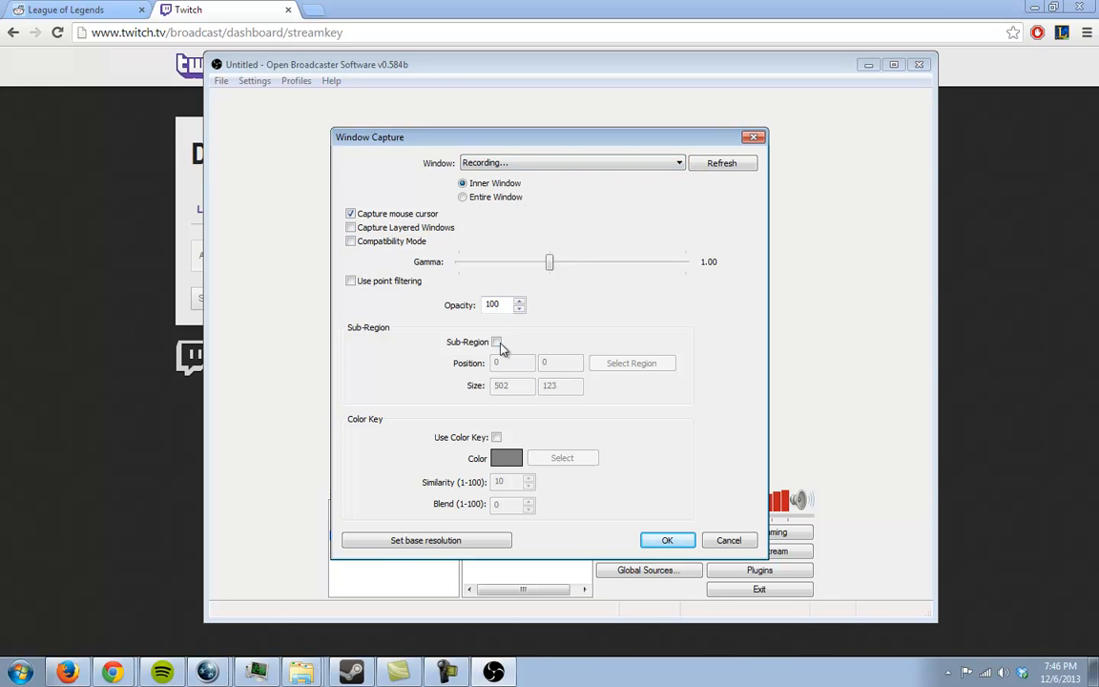
Step: Compare the Inner Window and Entire Window capture options for the Recording... window, and cancel the Window Capture source
{"action": "left_click", "coordinate": [569, 164]}
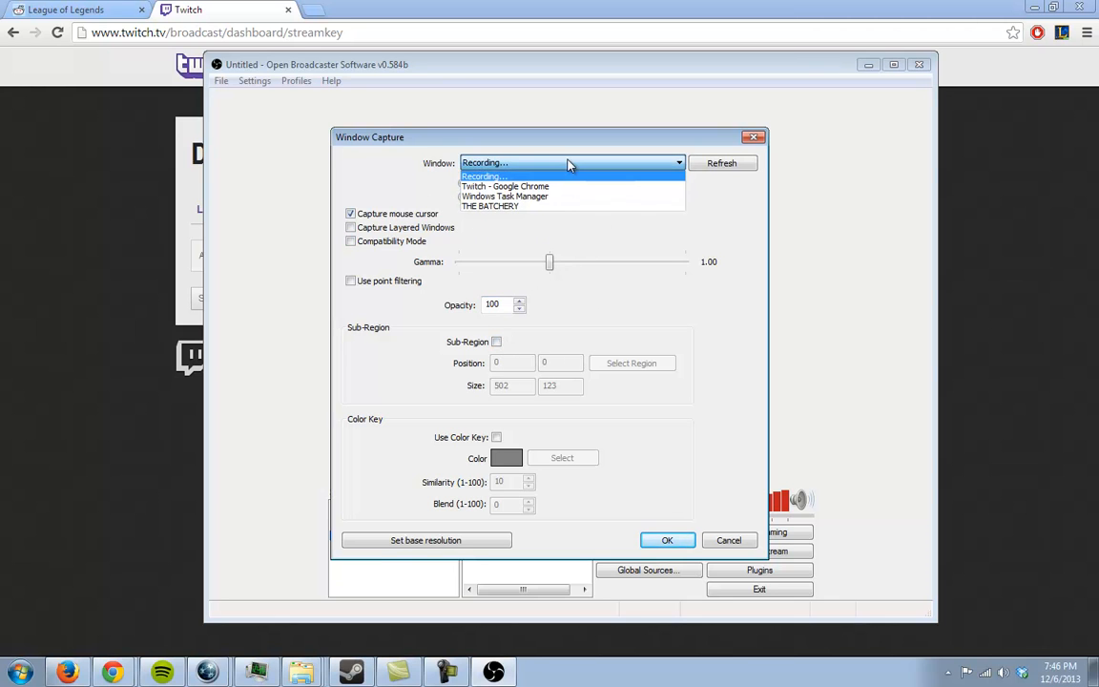
{"action": "left_click", "coordinate": [569, 164]}
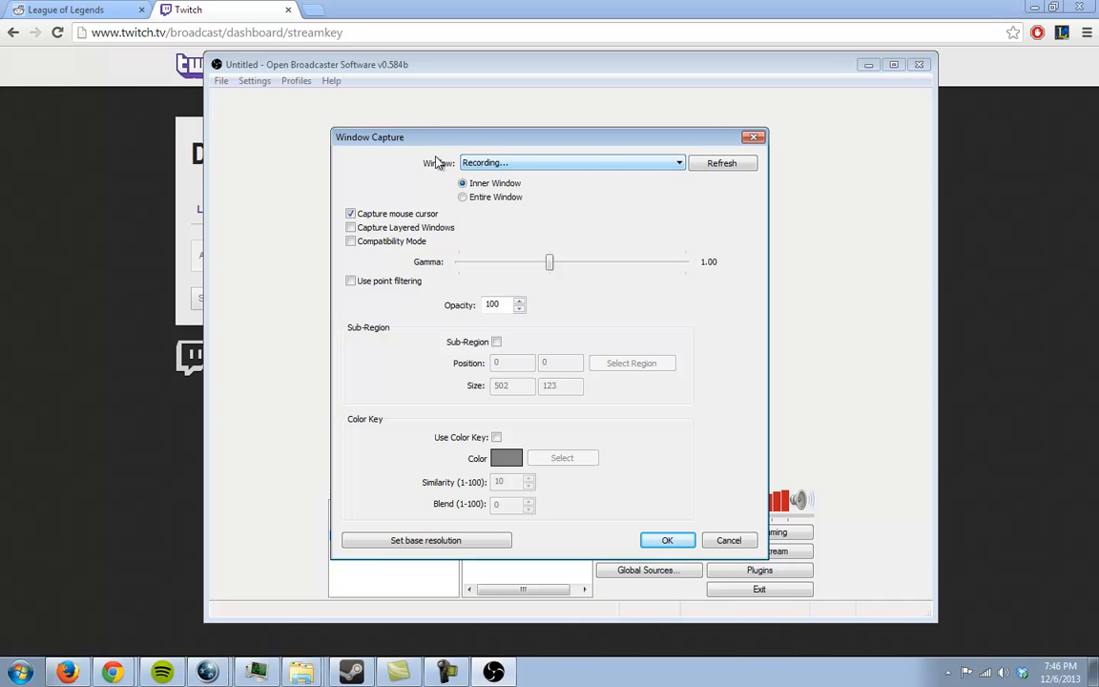
{"action": "left_click", "coordinate": [465, 198]}
{"action": "left_click", "coordinate": [482, 163]}
{"action": "left_click", "coordinate": [481, 172]}
{"action": "left_click", "coordinate": [463, 184]}
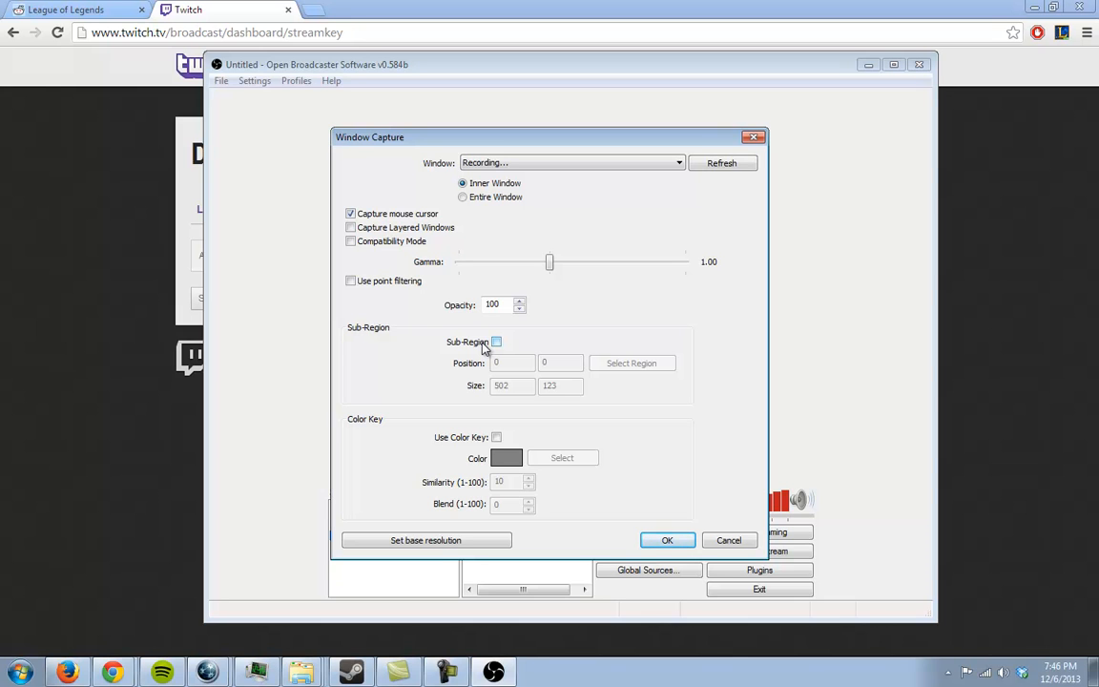
{"action": "left_click", "coordinate": [753, 137]}
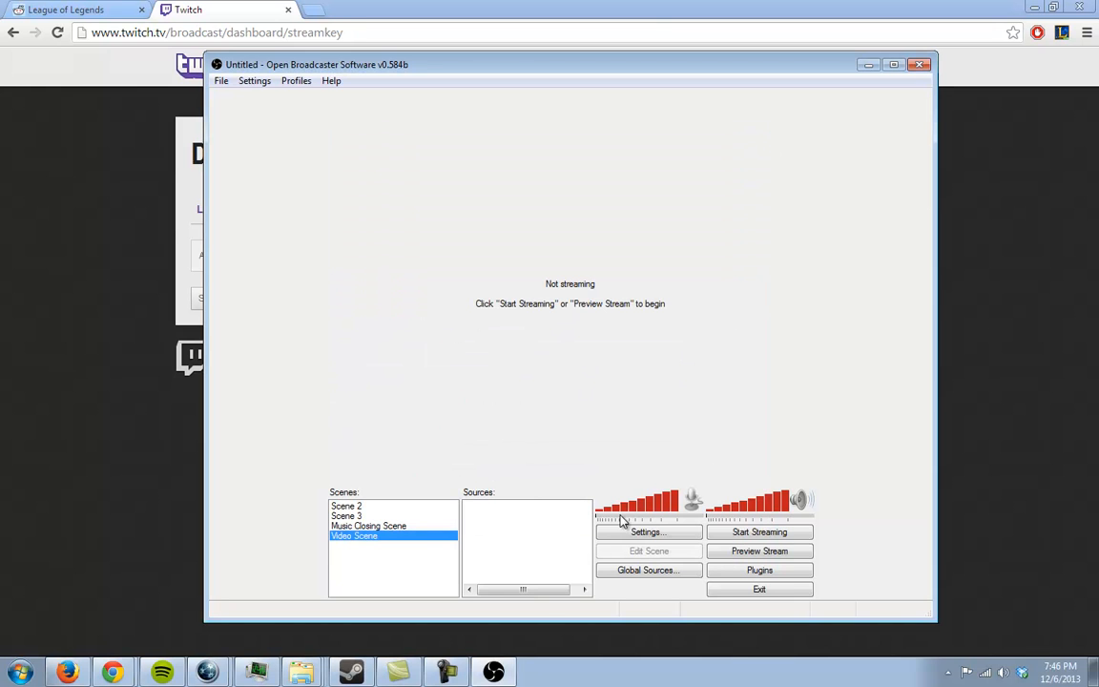
Step: Start a Monitor Capture source in Video Scene, examine its monitor selection and capture options, and cancel it
{"action": "right_click", "coordinate": [547, 520]}
{"action": "mouse_move", "coordinate": [582, 527]}
{"action": "left_click", "coordinate": [656, 544]}
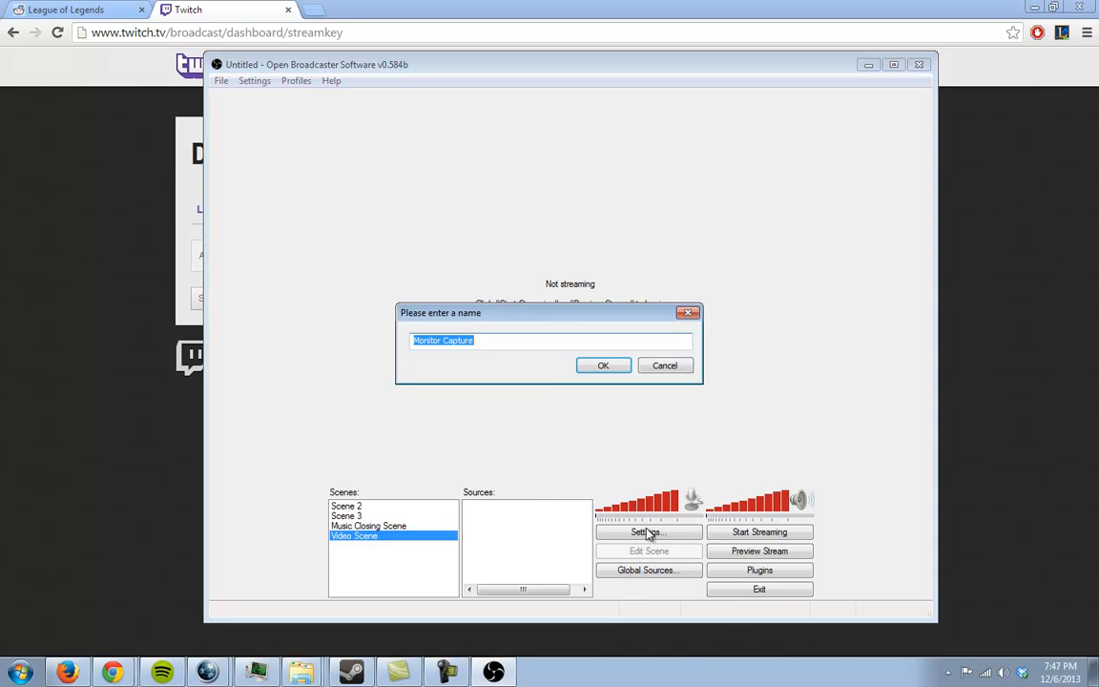
{"action": "left_click", "coordinate": [591, 362]}
{"action": "left_click", "coordinate": [456, 155]}
{"action": "left_click", "coordinate": [449, 164]}
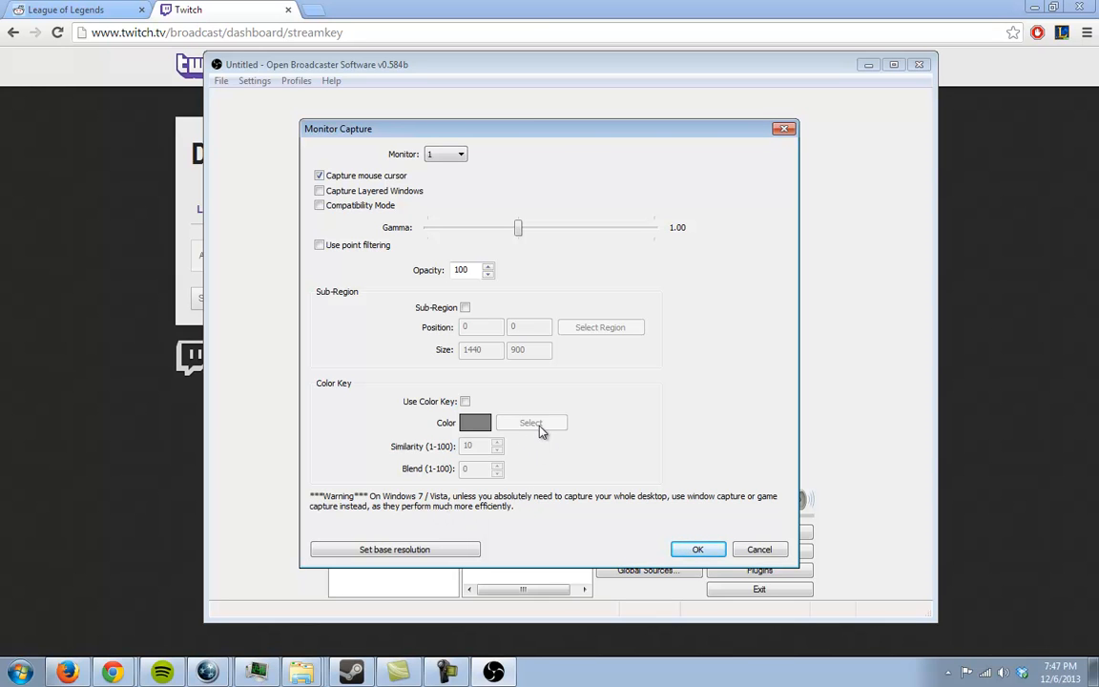
{"action": "left_click", "coordinate": [758, 551]}
Step: Start a Video Capture Device source in Video Scene, examine its device, video and audio options, and cancel it
{"action": "right_click", "coordinate": [539, 515]}
{"action": "mouse_move", "coordinate": [579, 525]}
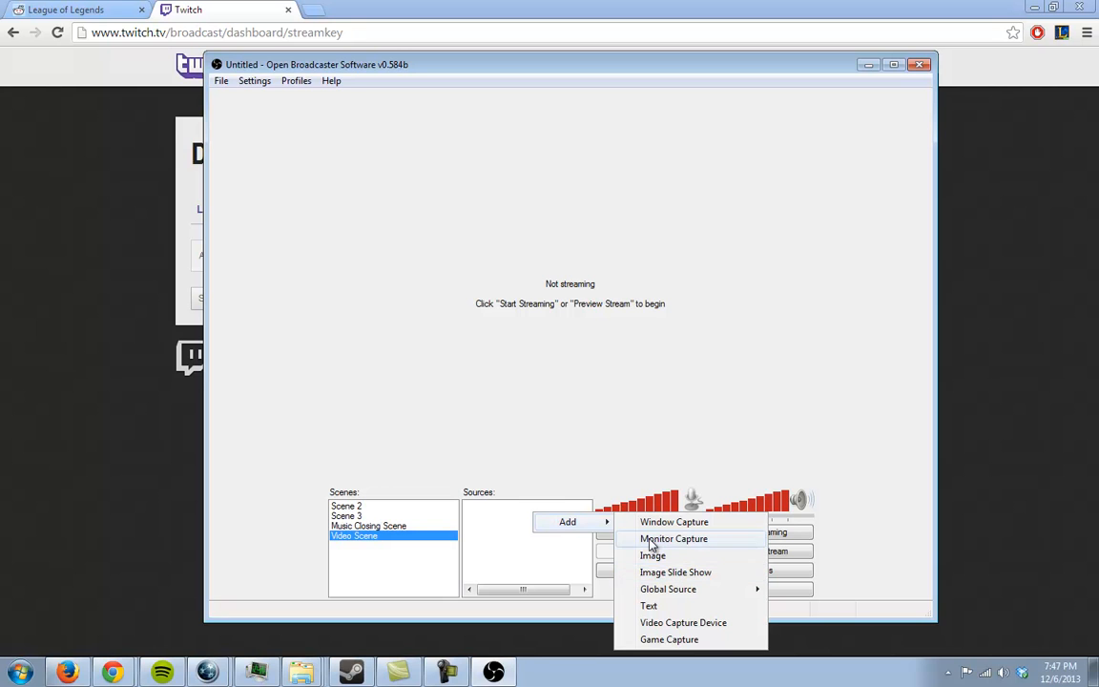
{"action": "mouse_move", "coordinate": [659, 592]}
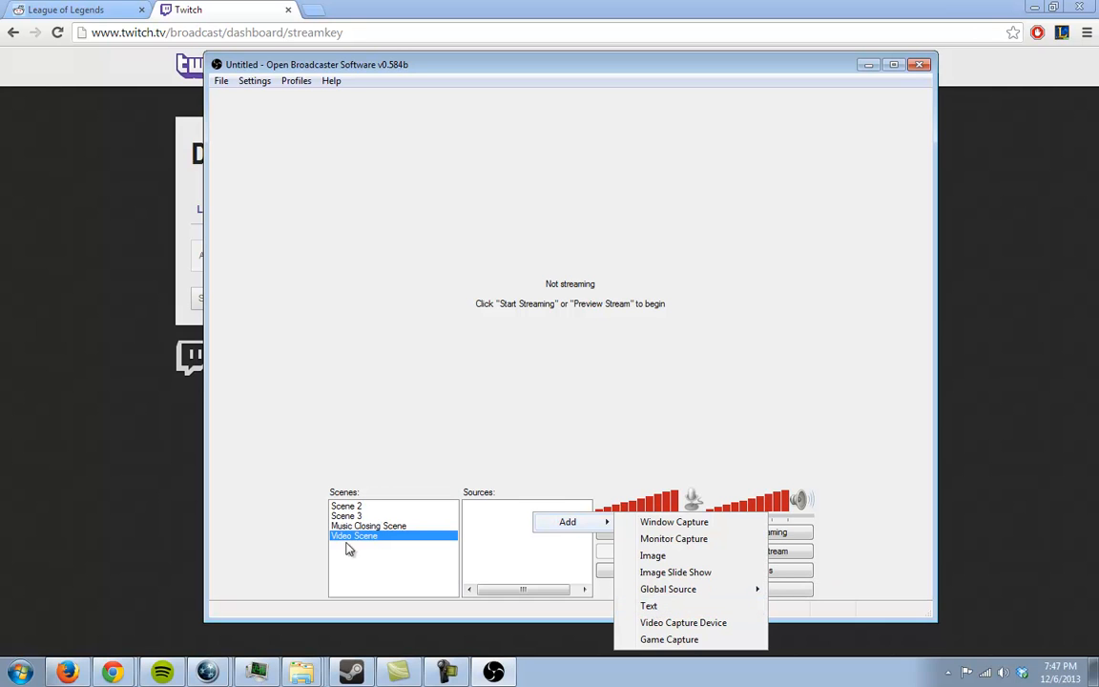
{"action": "left_click", "coordinate": [650, 643]}
{"action": "left_click", "coordinate": [586, 364]}
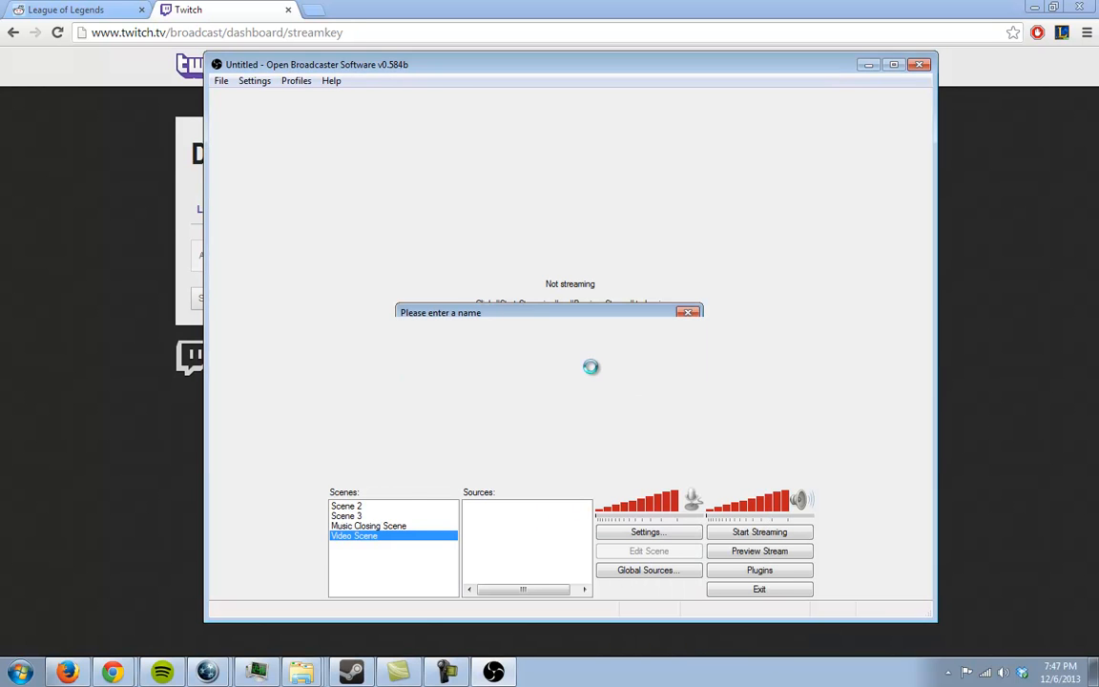
{"action": "left_click", "coordinate": [537, 190]}
{"action": "left_click", "coordinate": [536, 193]}
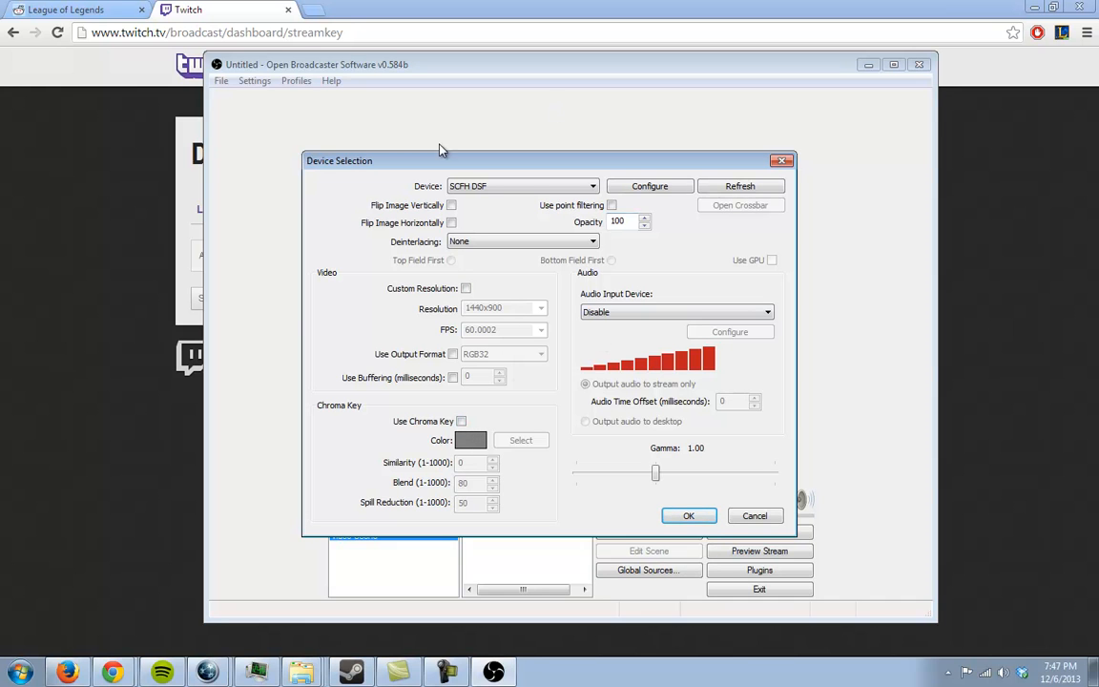
{"action": "left_click", "coordinate": [755, 515]}
Step: Start a Game Capture source named Osu! Capture in Video Scene and check the list of applications available for capture
{"action": "right_click", "coordinate": [520, 531]}
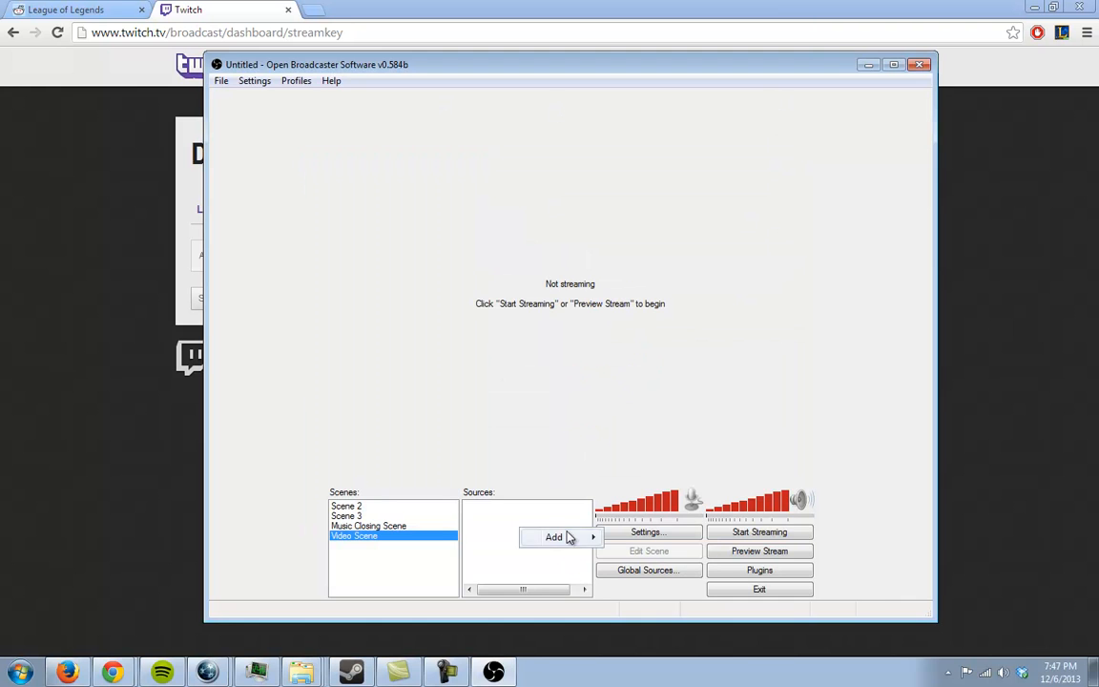
{"action": "left_click", "coordinate": [662, 654]}
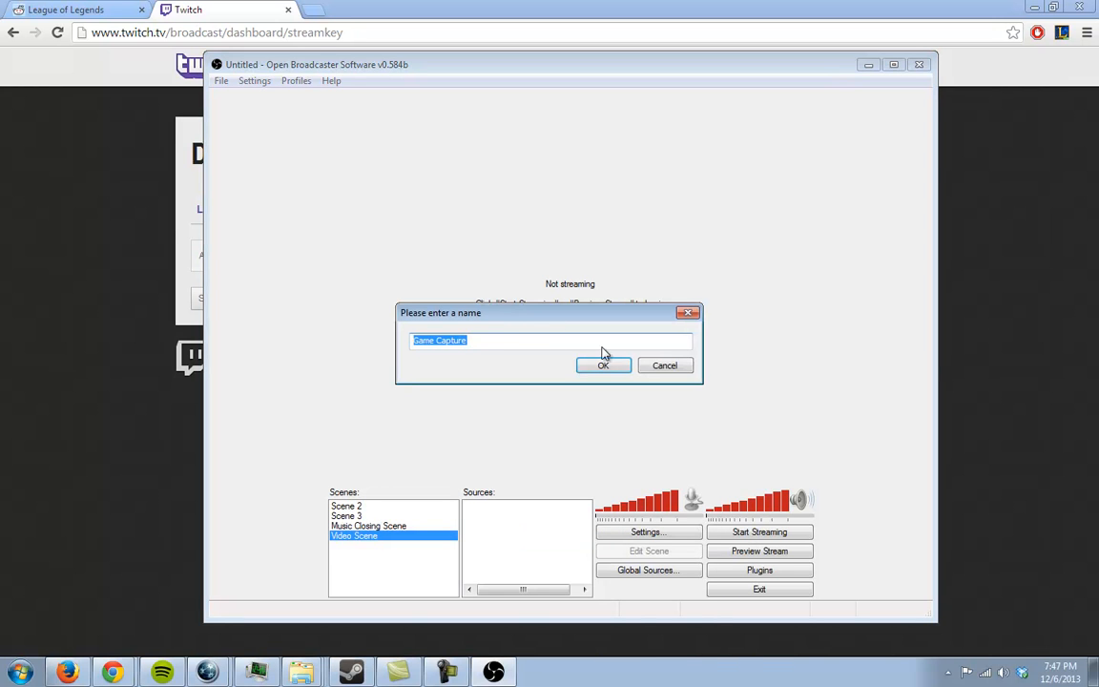
{"action": "type", "text": "Osu! Capture"}
{"action": "left_click", "coordinate": [599, 363]}
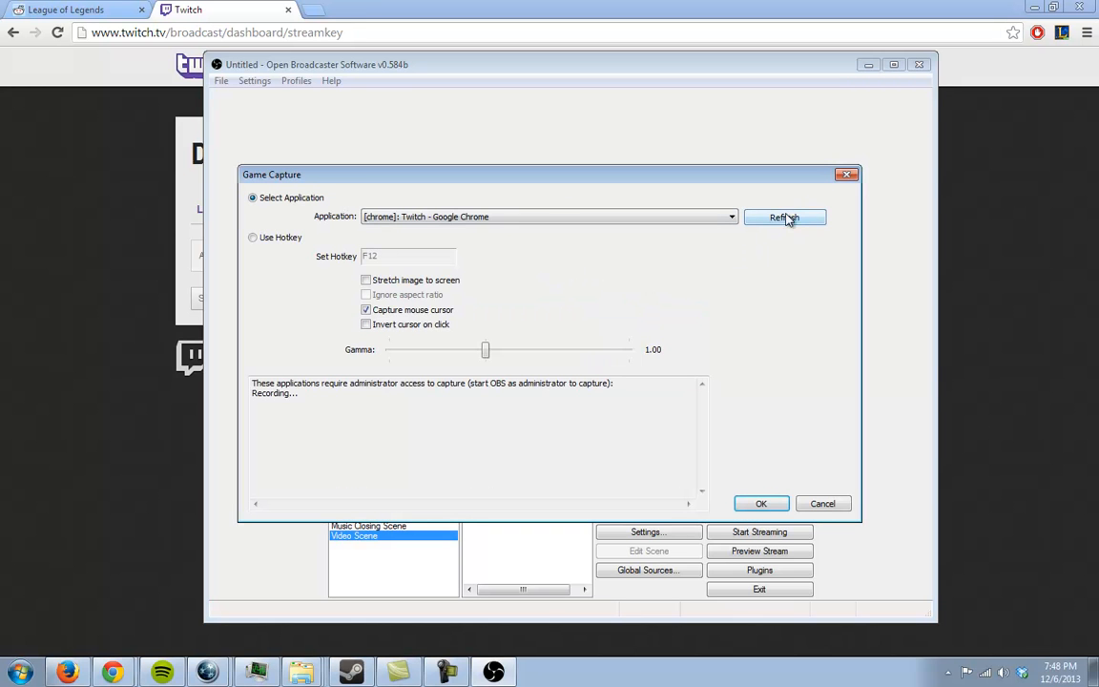
{"action": "left_click", "coordinate": [711, 221]}
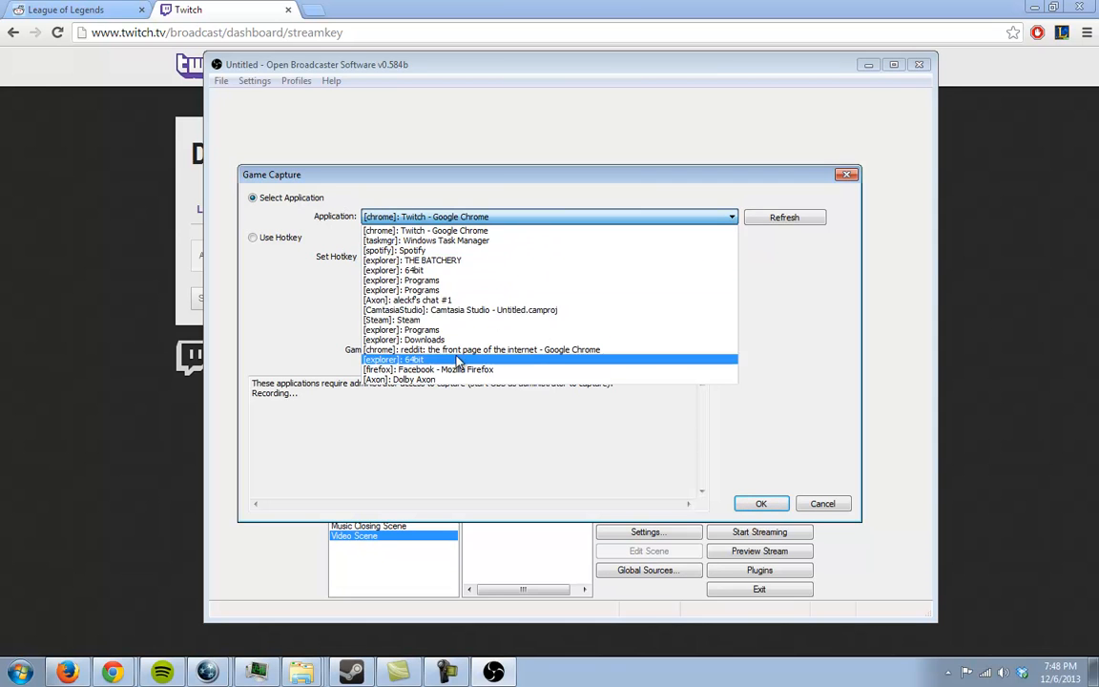
{"action": "left_click", "coordinate": [490, 216]}
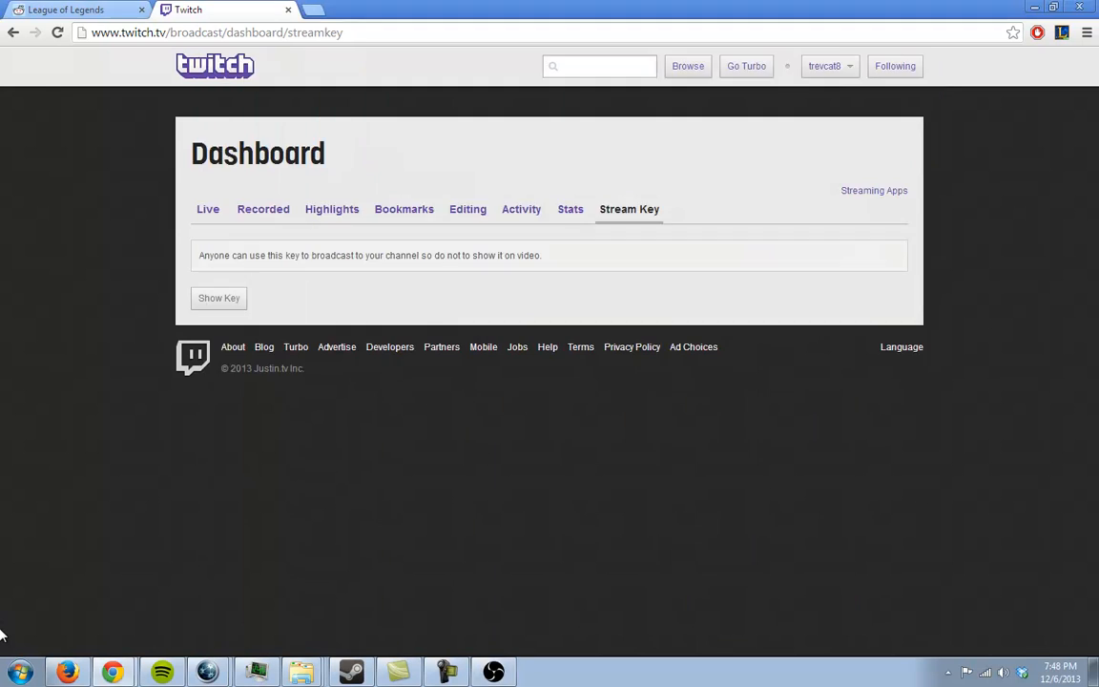
Step: Launch the osu! game so that it can be captured
{"action": "left_click", "coordinate": [21, 672]}
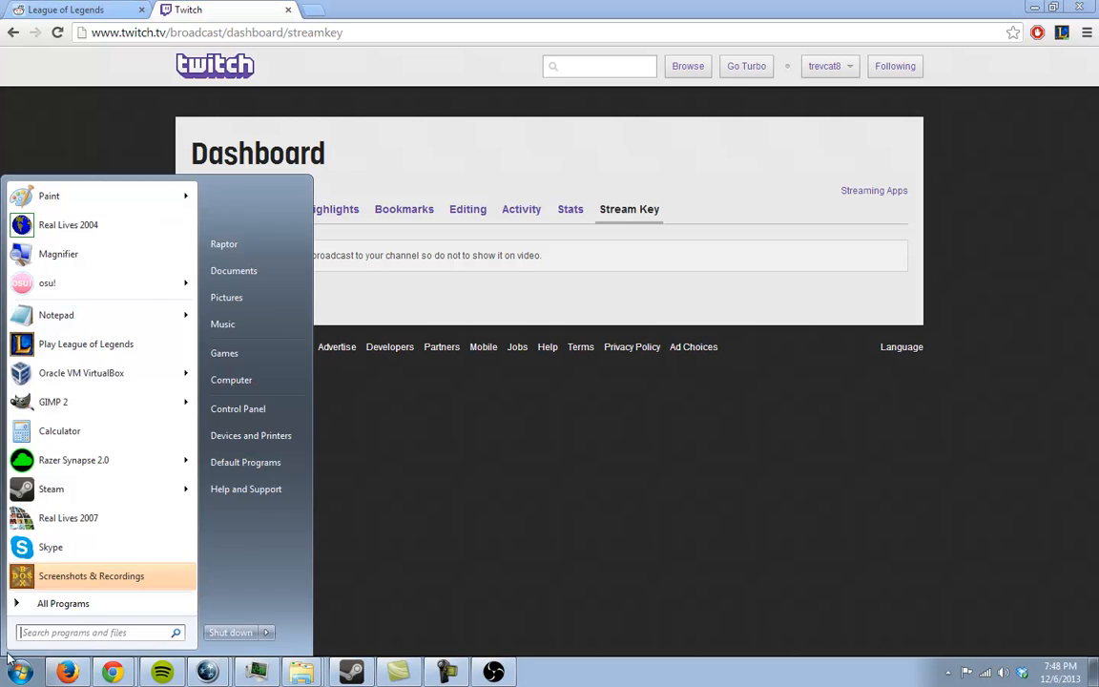
{"action": "left_click", "coordinate": [493, 672]}
{"action": "left_click", "coordinate": [489, 672]}
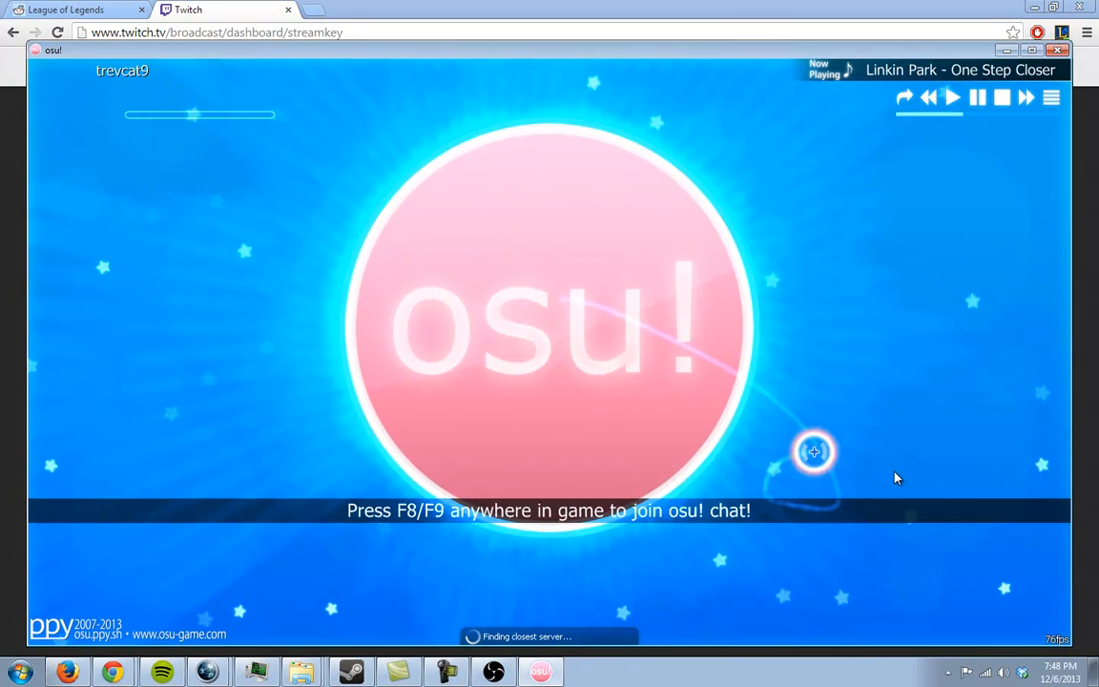
Step: Lower osu!'s volume to near minimum in the Volume Mixer and minimize the game window
{"action": "left_click", "coordinate": [1003, 672]}
{"action": "left_click", "coordinate": [548, 438]}
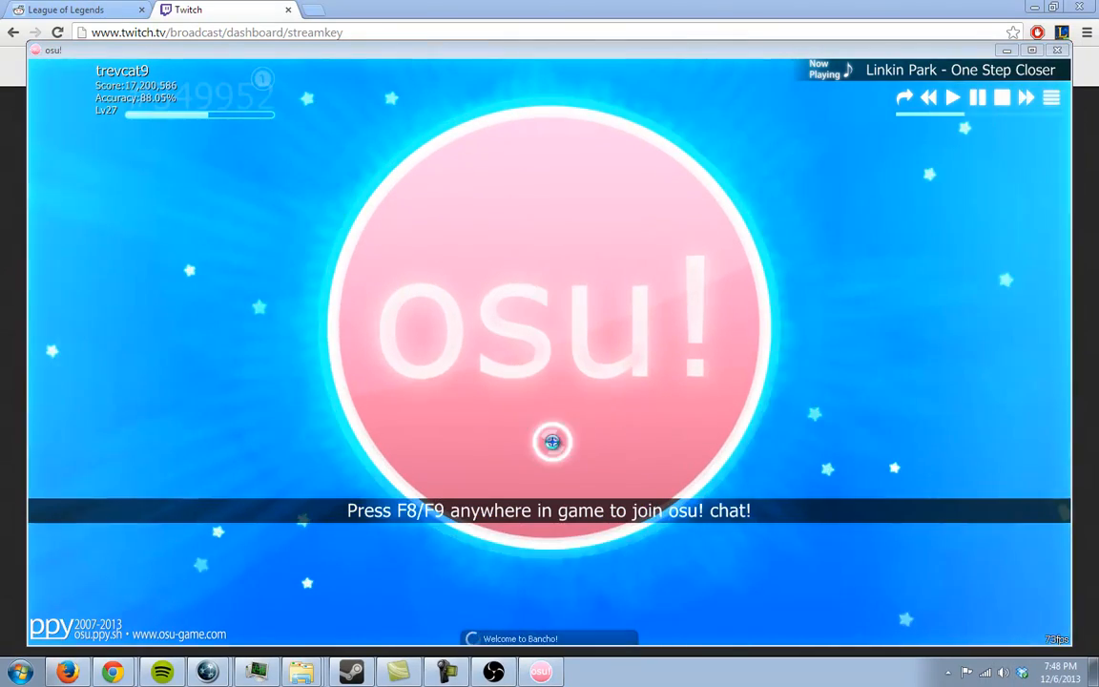
{"action": "left_click_drag", "start_coordinate": [868, 632], "coordinate": [1049, 631]}
{"action": "left_click_drag", "start_coordinate": [952, 504], "coordinate": [949, 588]}
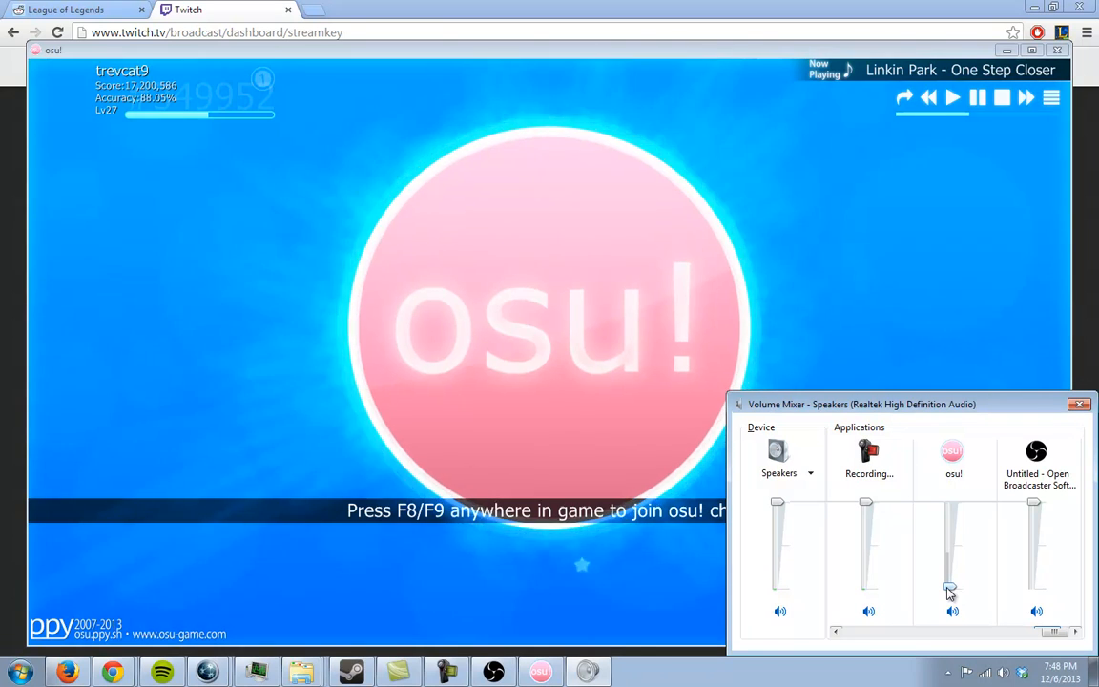
{"action": "left_click", "coordinate": [1009, 49]}
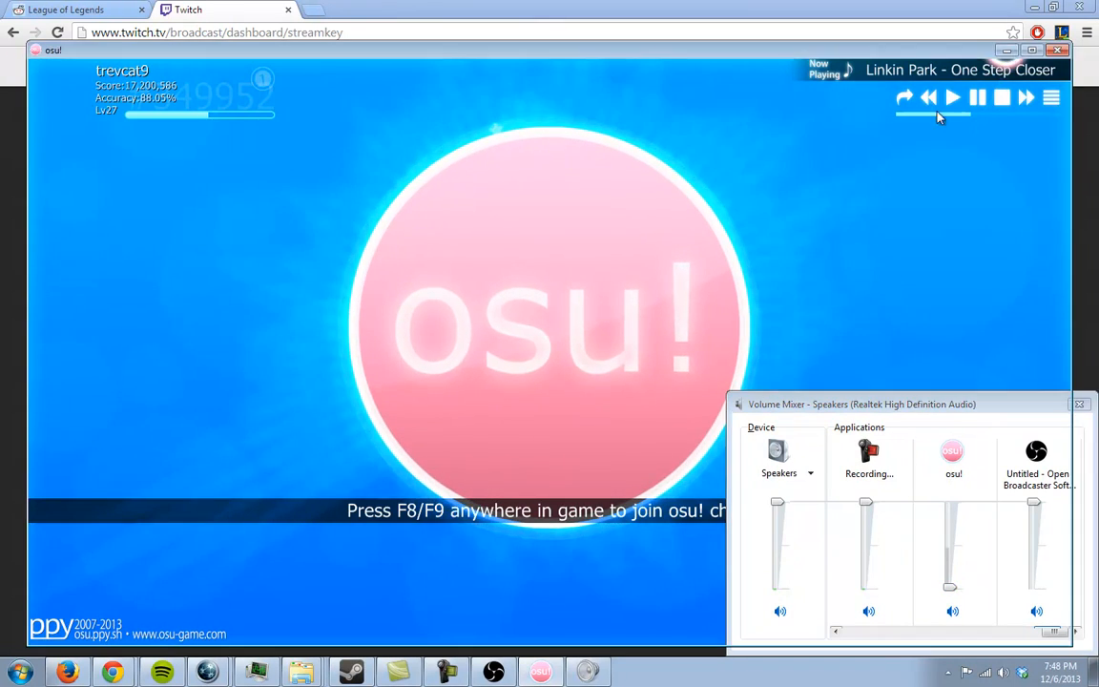
Step: Refresh the Game Capture application list, choose [osu!]: osu! as the captured application, and confirm the source
{"action": "left_click", "coordinate": [682, 255]}
{"action": "left_click", "coordinate": [772, 221]}
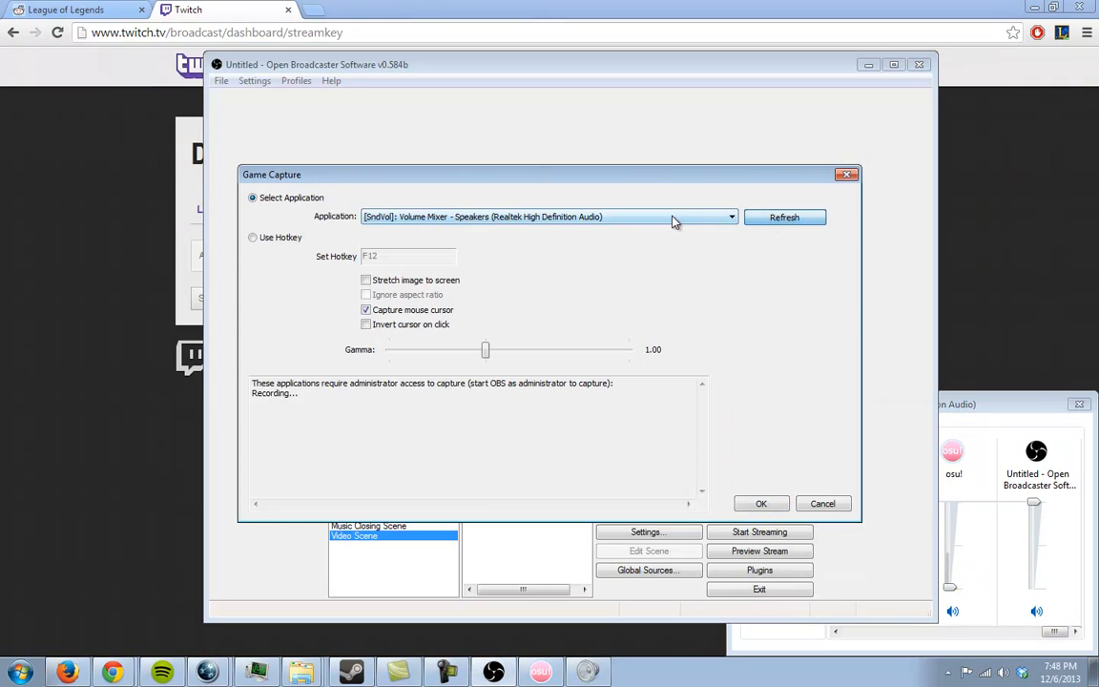
{"action": "left_click", "coordinate": [534, 216]}
{"action": "left_click", "coordinate": [401, 278]}
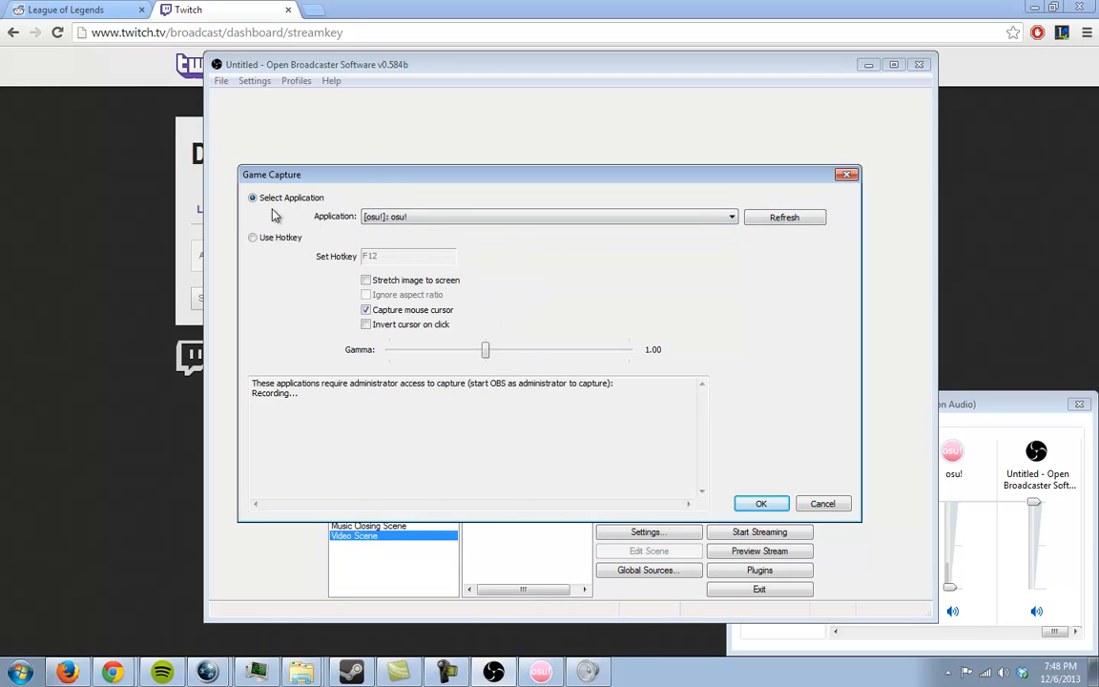
{"action": "left_click", "coordinate": [736, 505]}
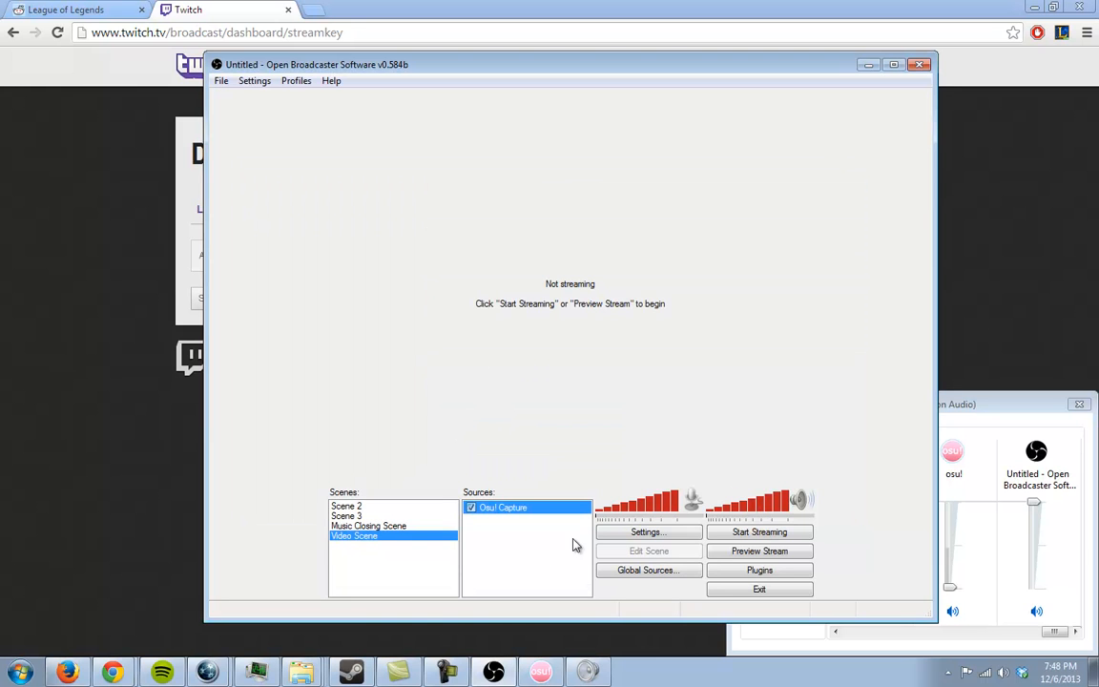
Step: Start the stream preview with osu! open, move the preview window off the main monitor, and bring up osu!'s main menu
{"action": "left_click", "coordinate": [753, 551]}
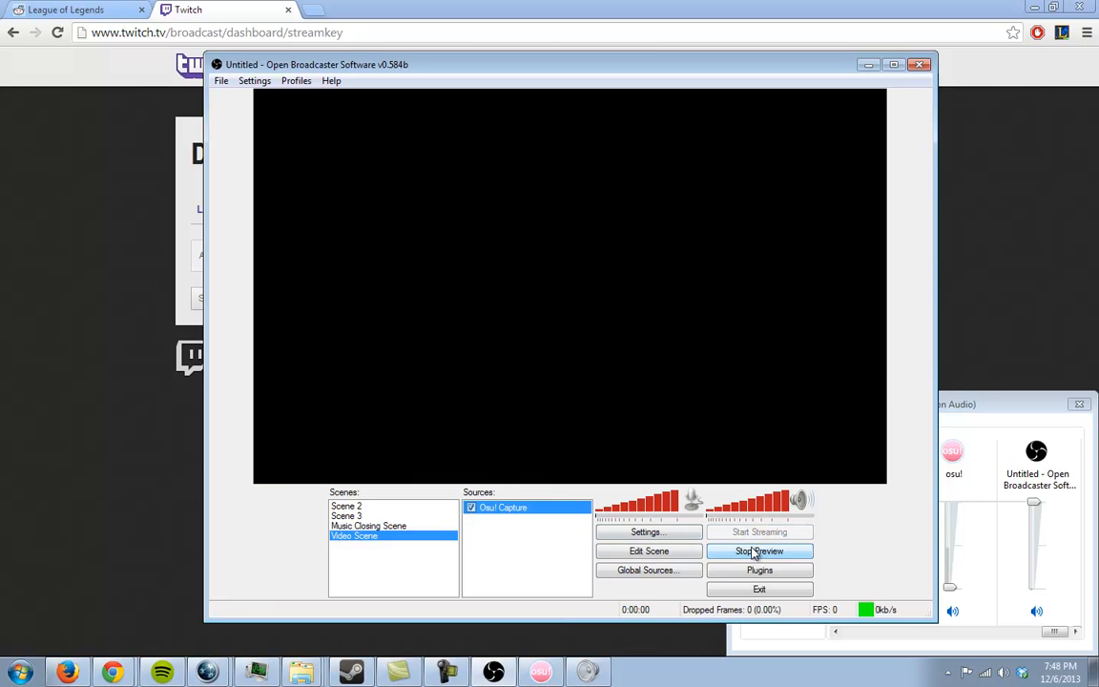
{"action": "left_click", "coordinate": [540, 671]}
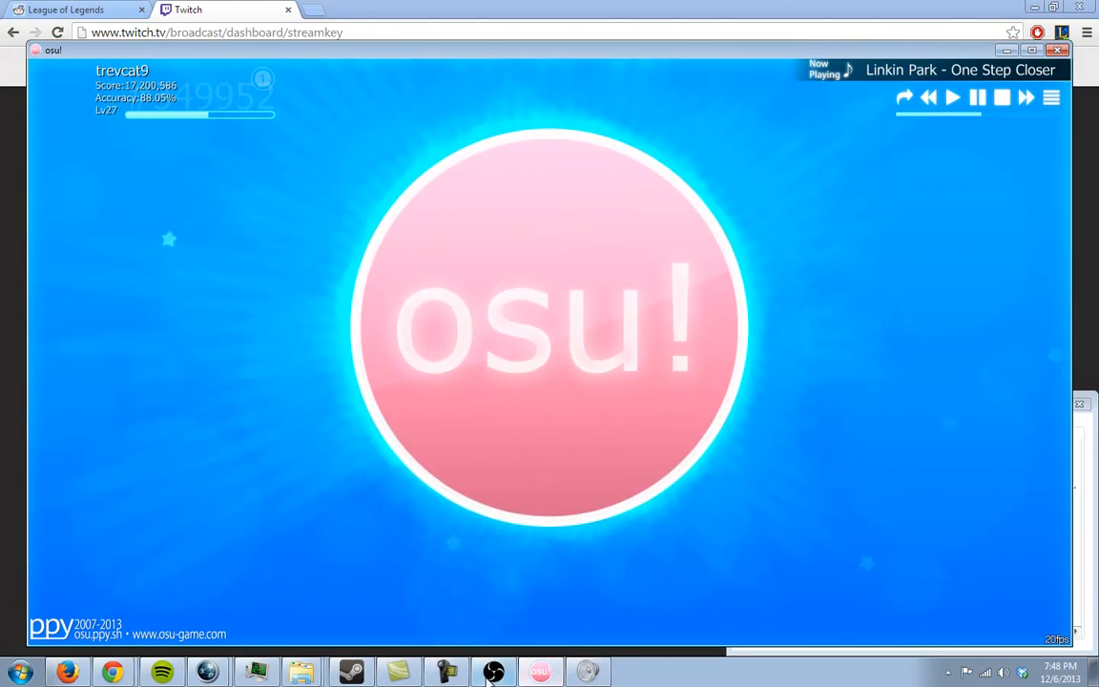
{"action": "left_click", "coordinate": [493, 671]}
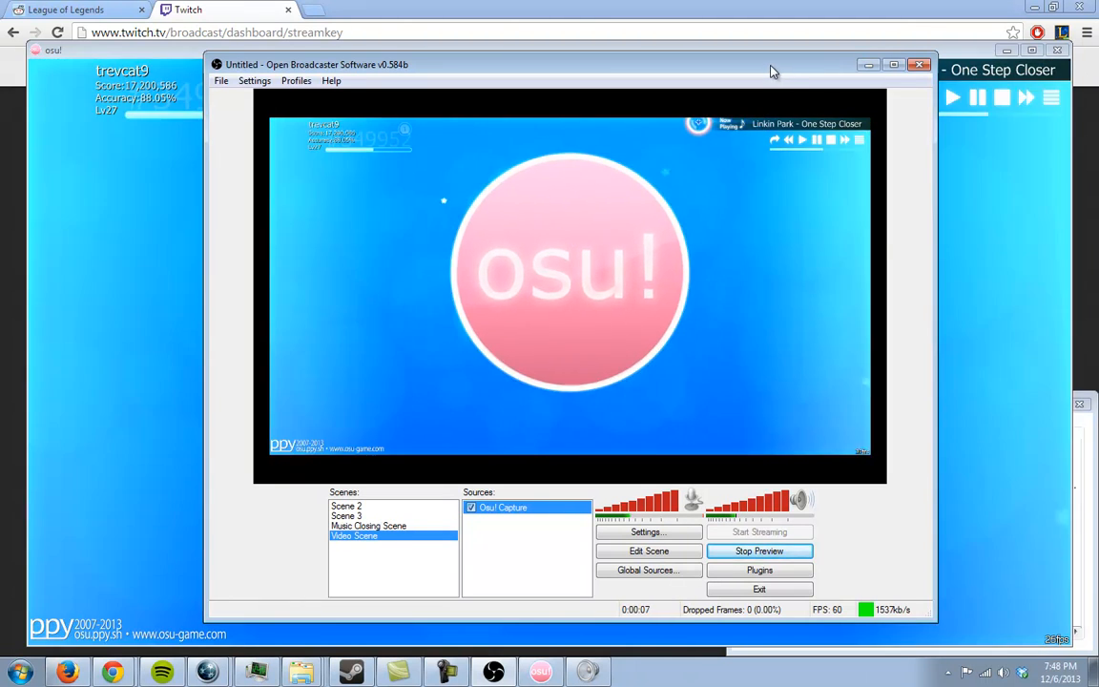
{"action": "left_click_drag", "start_coordinate": [770, 69], "coordinate": [1098, 119]}
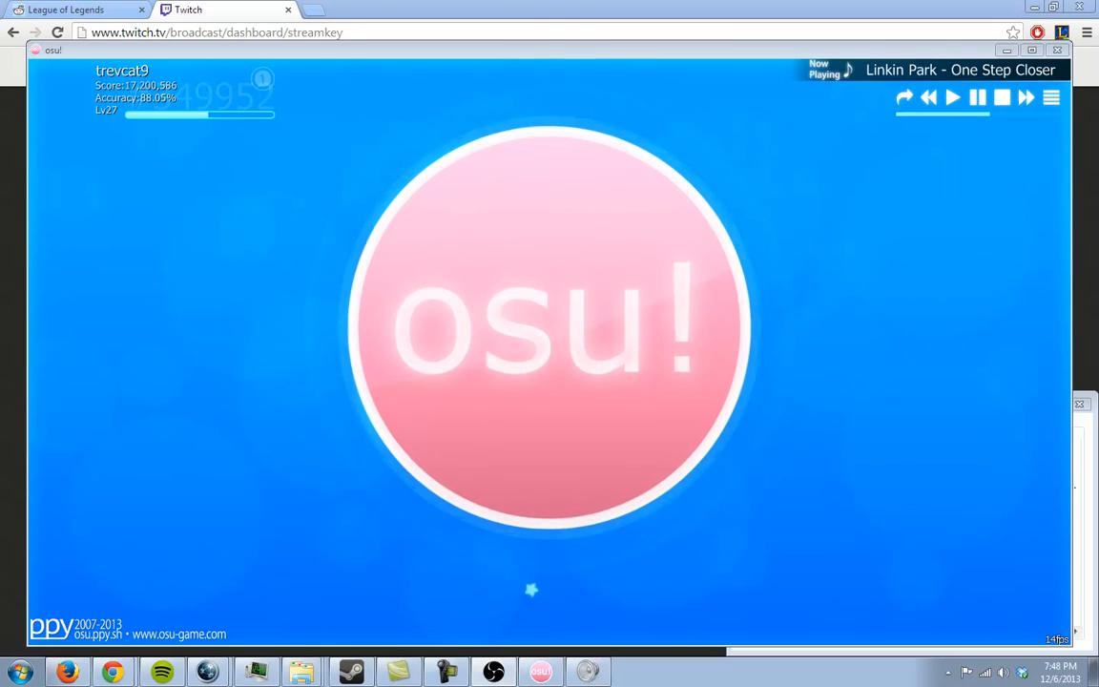
{"action": "left_click", "coordinate": [554, 410]}
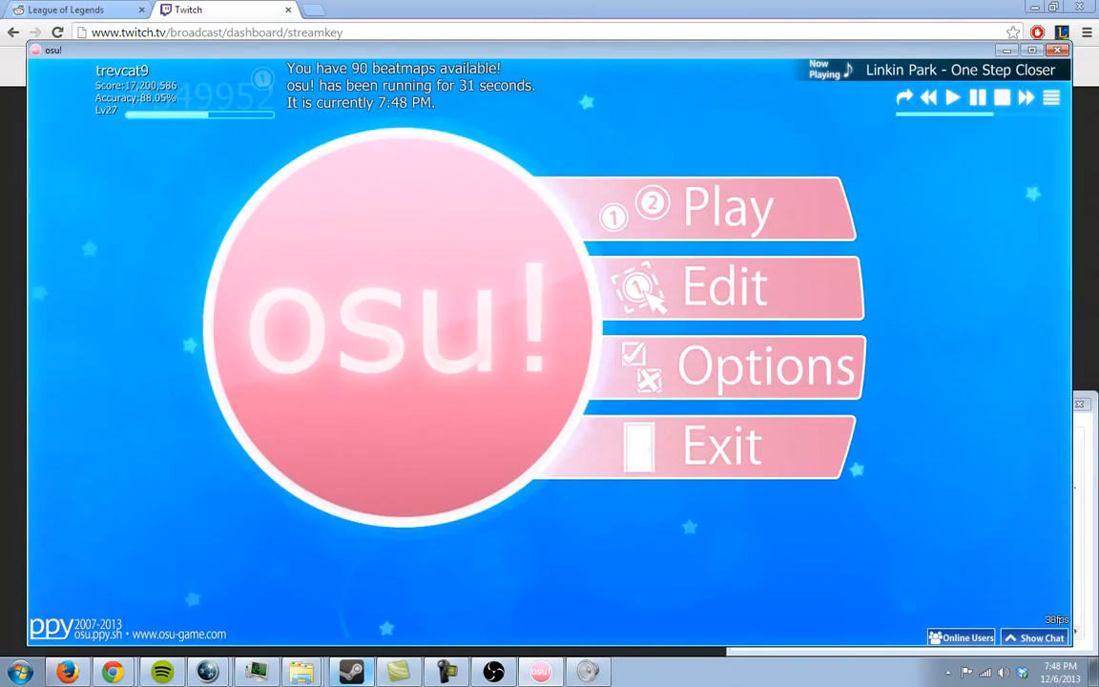
Step: Check the CPU usage per process in Windows Task Manager and close osu!
{"action": "left_click", "coordinate": [257, 675]}
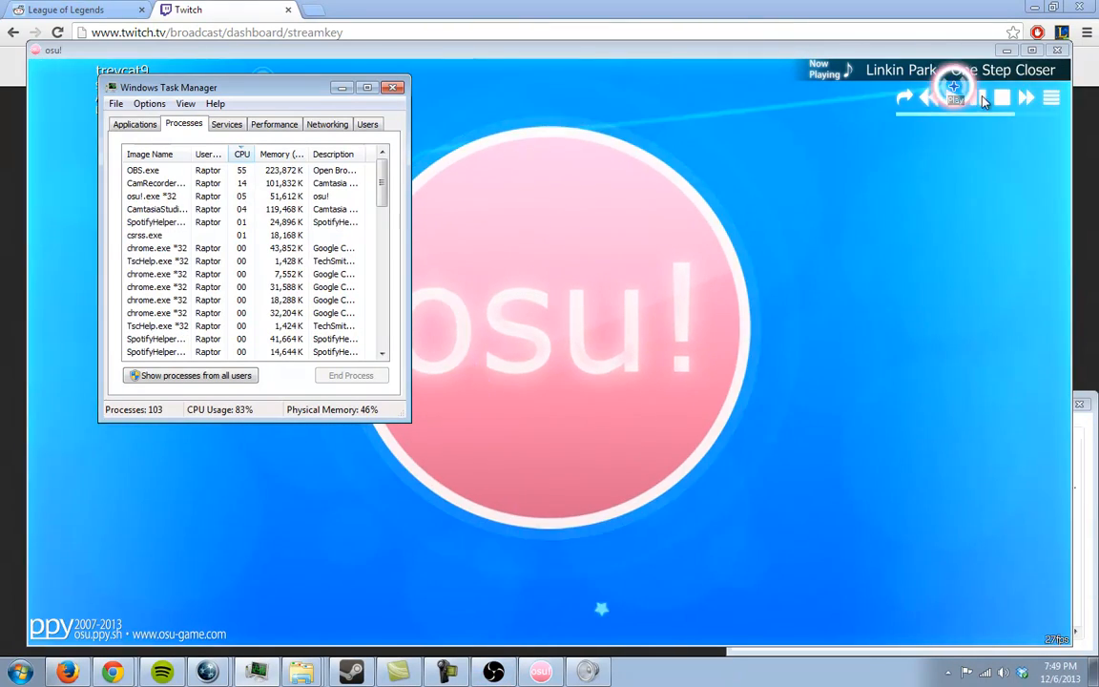
{"action": "left_click", "coordinate": [1058, 49]}
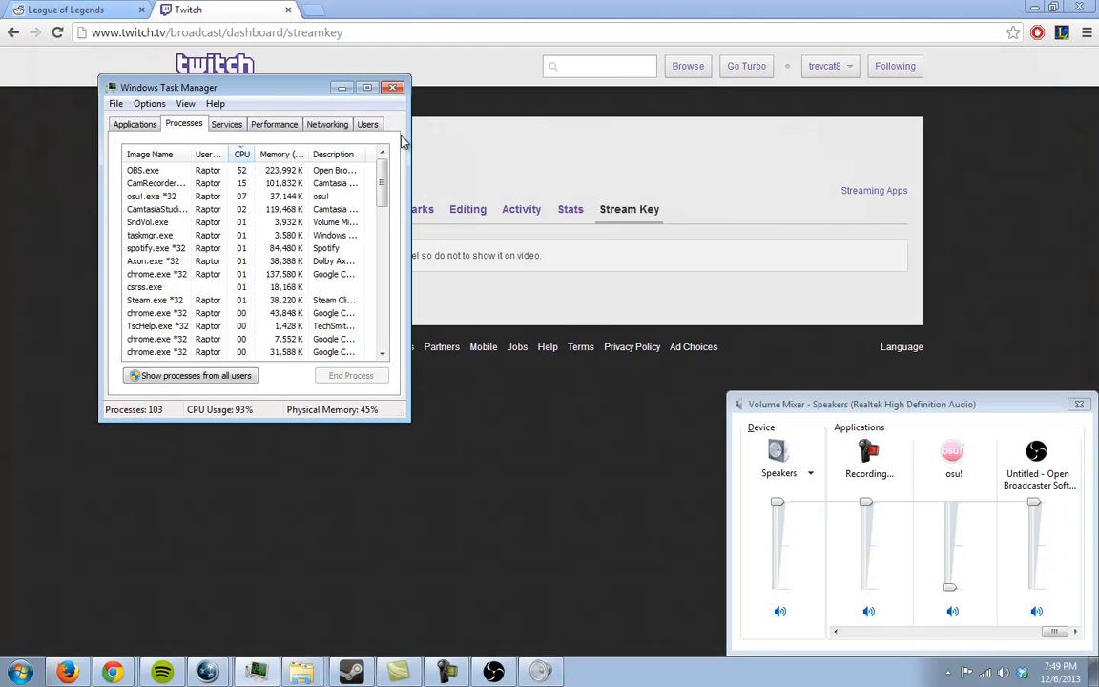
{"action": "left_click", "coordinate": [439, 462]}
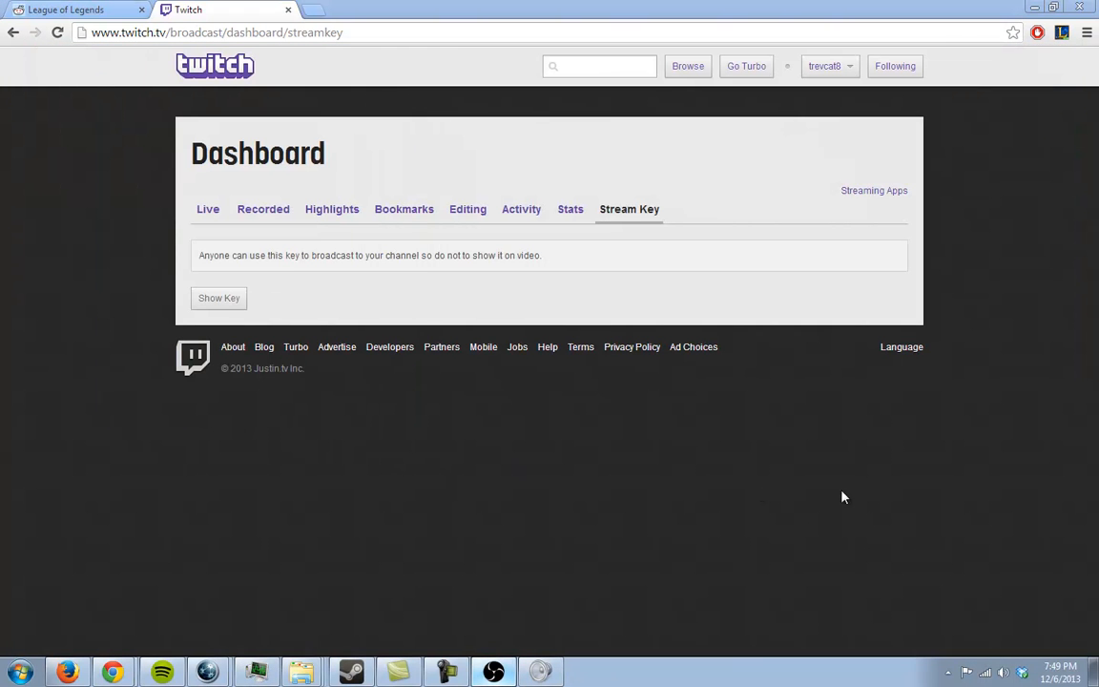
Step: Bring the Open Broadcaster Software window back to the main monitor and disable the Osu! Capture source
{"action": "left_click_drag", "start_coordinate": [1098, 57], "coordinate": [666, 70]}
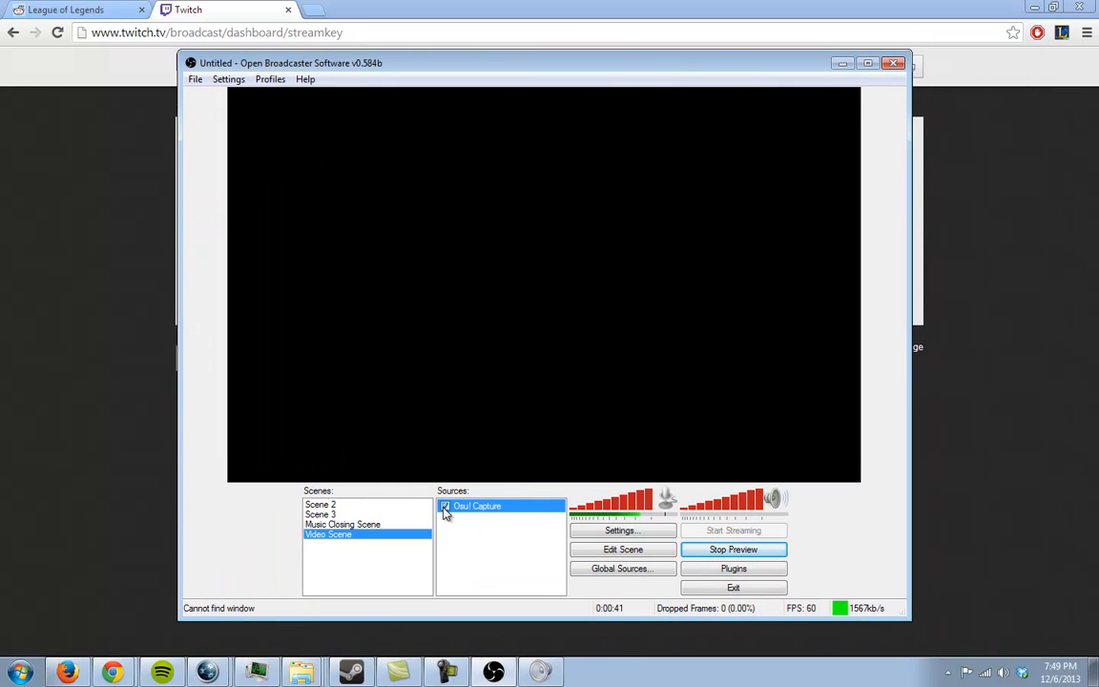
{"action": "left_click", "coordinate": [446, 507]}
Step: Open the Osu! Capture source's properties, examine the note on applications requiring administrator access, and close without changes
{"action": "right_click", "coordinate": [480, 508]}
{"action": "mouse_move", "coordinate": [519, 555]}
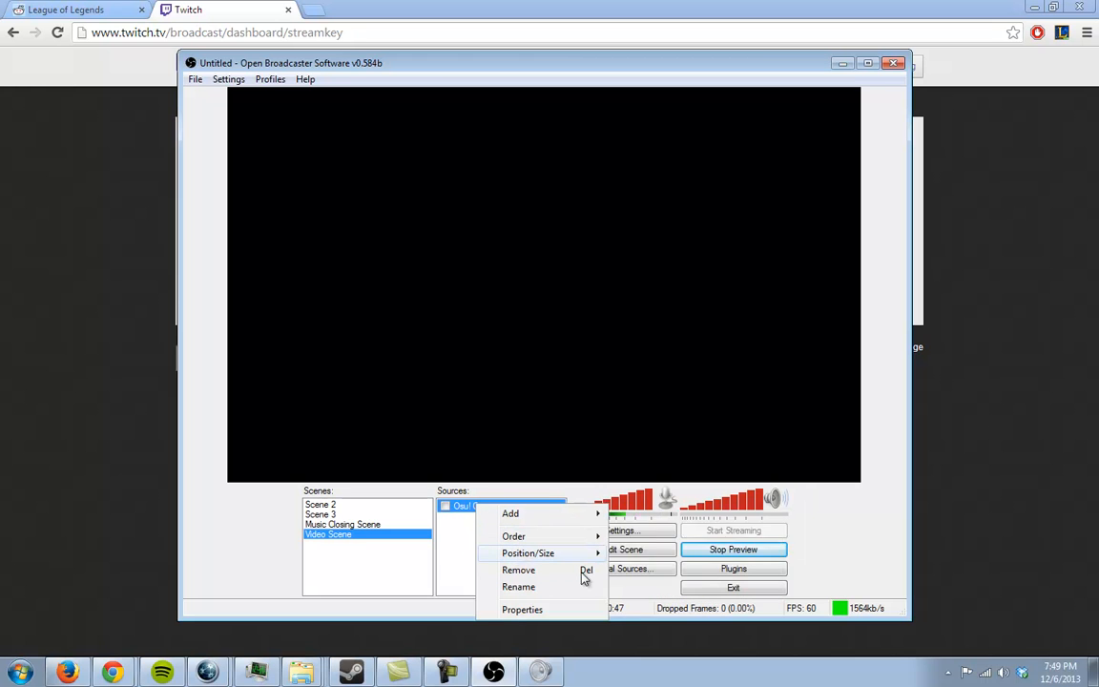
{"action": "left_click", "coordinate": [559, 609]}
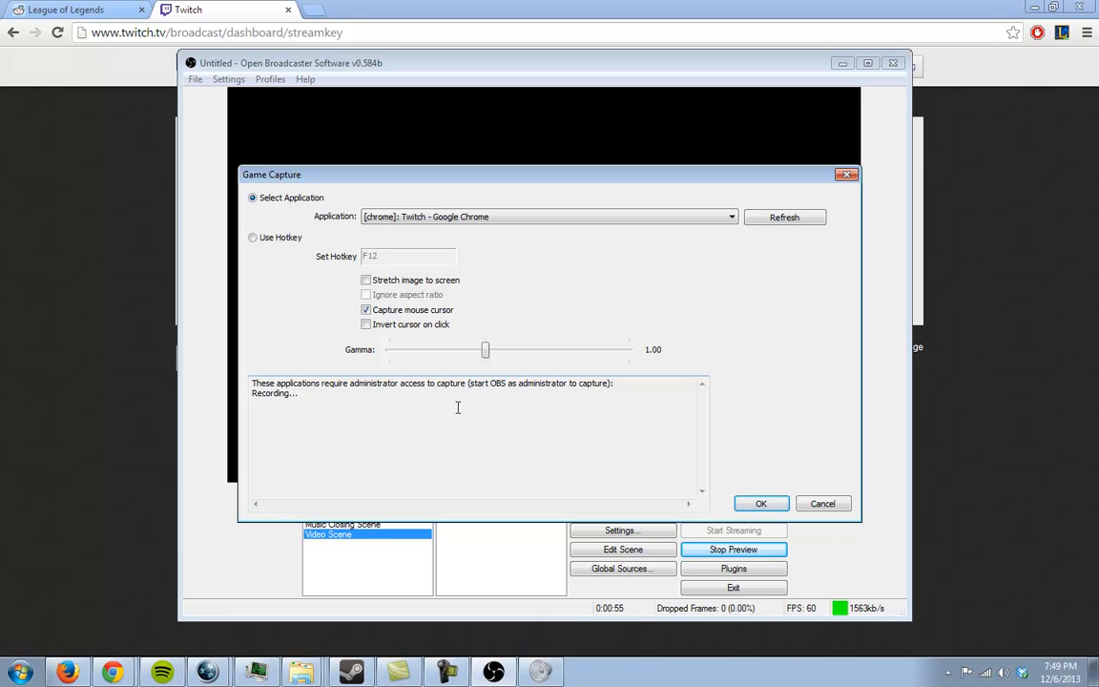
{"action": "left_click_drag", "start_coordinate": [462, 417], "coordinate": [255, 382]}
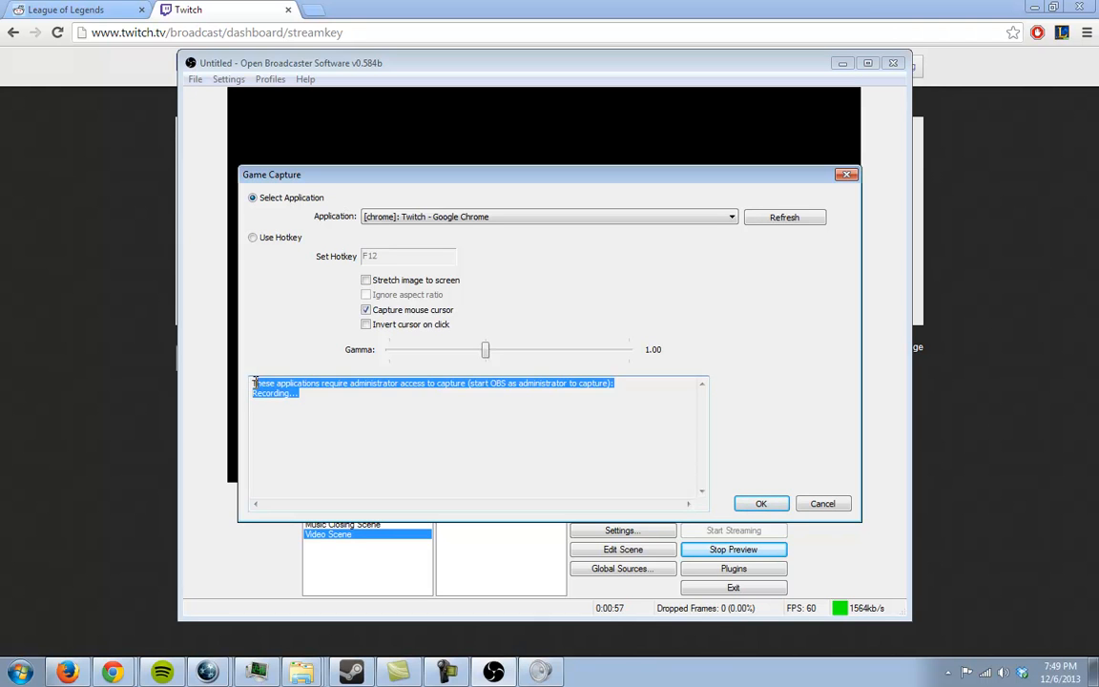
{"action": "left_click", "coordinate": [363, 412]}
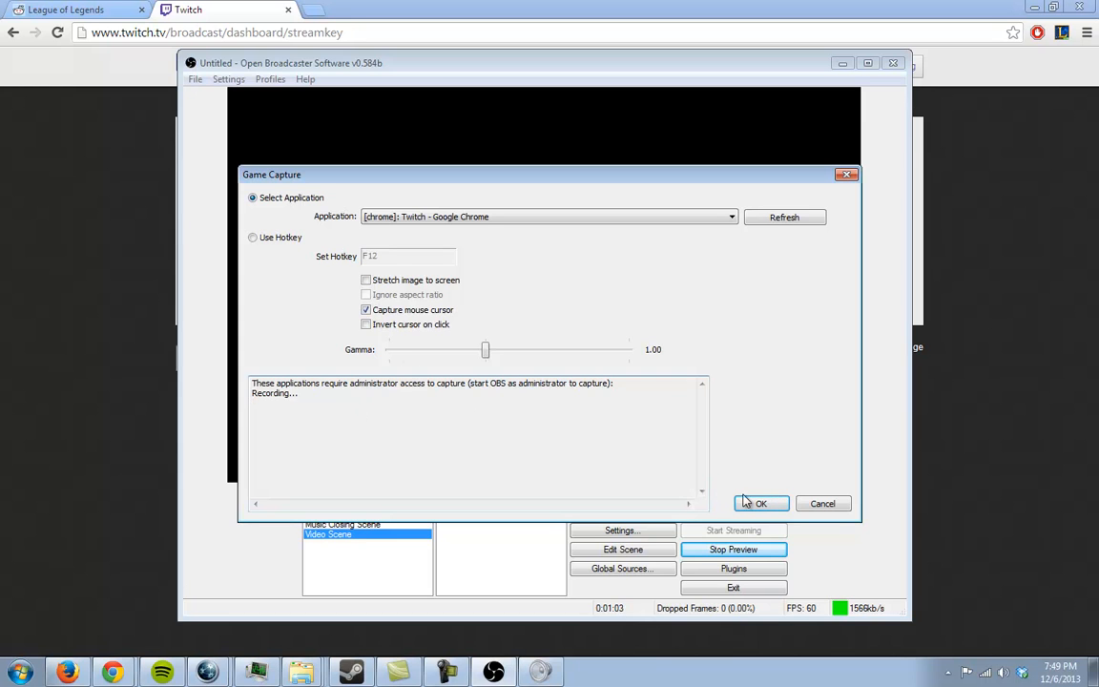
{"action": "left_click", "coordinate": [845, 173]}
{"action": "left_click", "coordinate": [194, 79]}
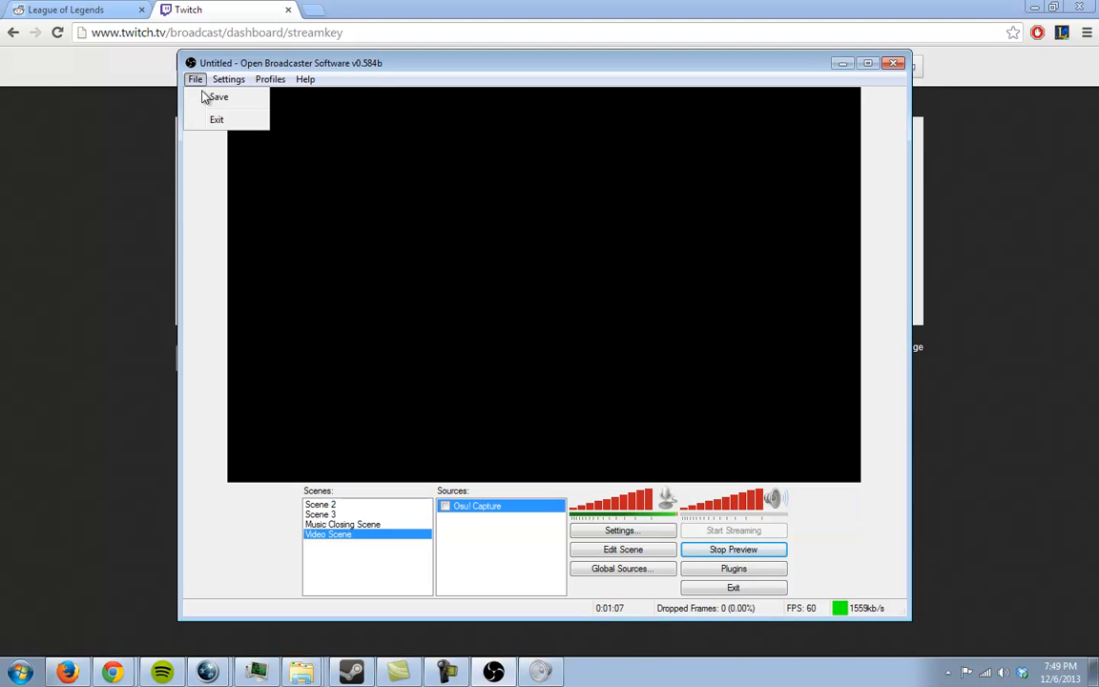
{"action": "mouse_move", "coordinate": [217, 84]}
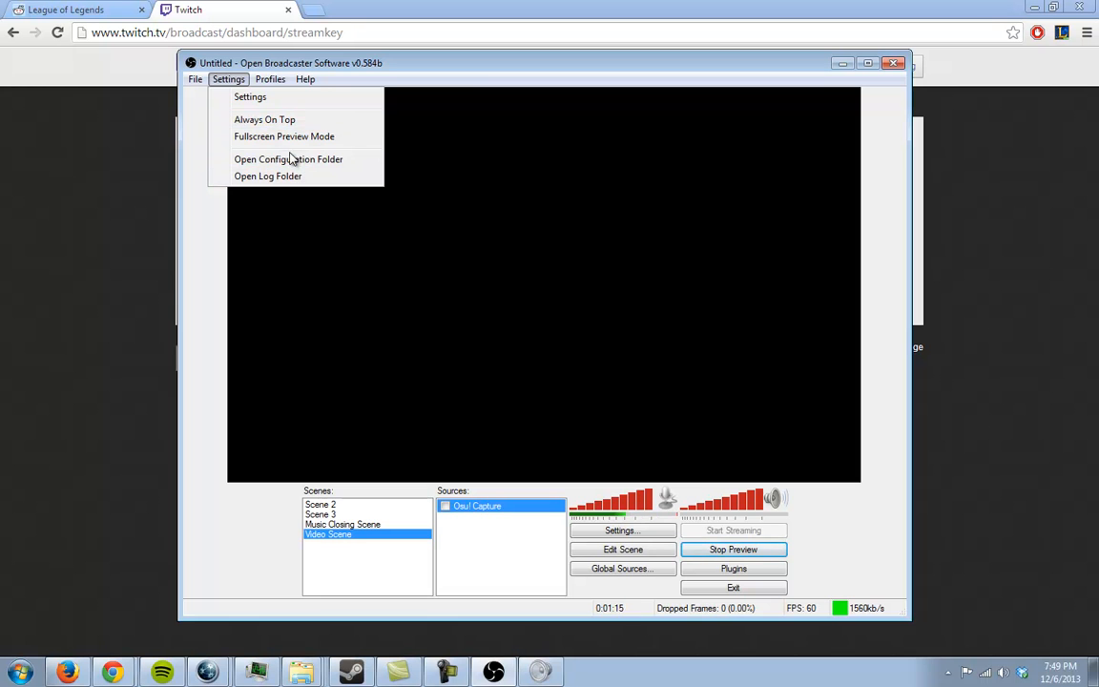
{"action": "left_click", "coordinate": [297, 179]}
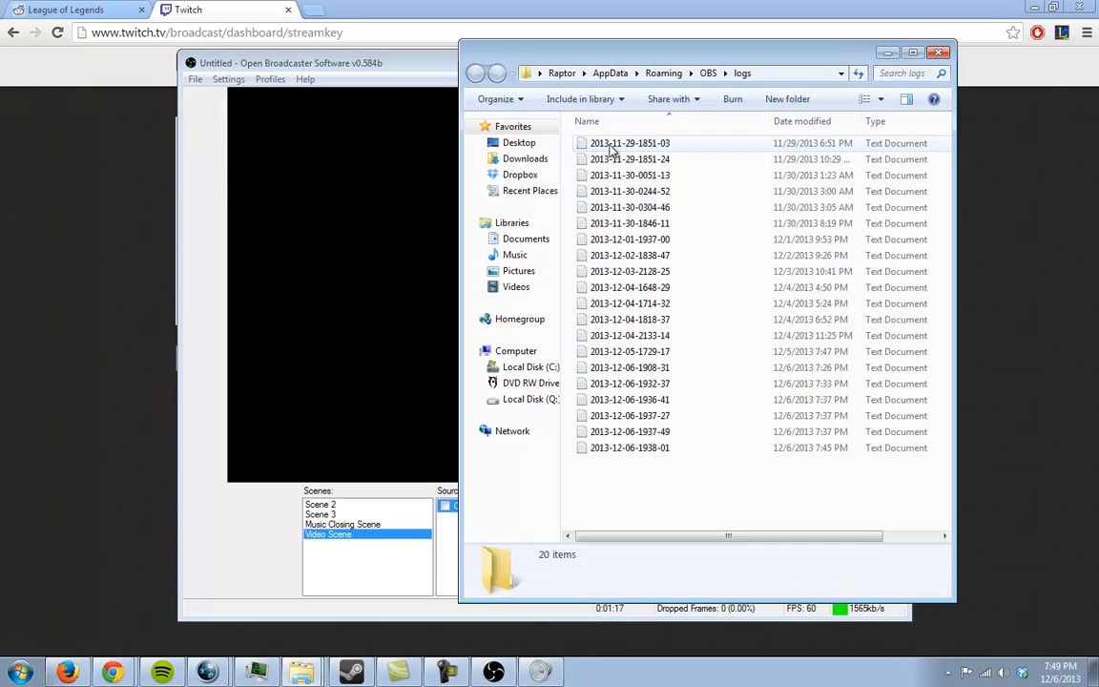
{"action": "left_click_drag", "start_coordinate": [651, 474], "coordinate": [646, 383]}
{"action": "double_click", "coordinate": [646, 383]}
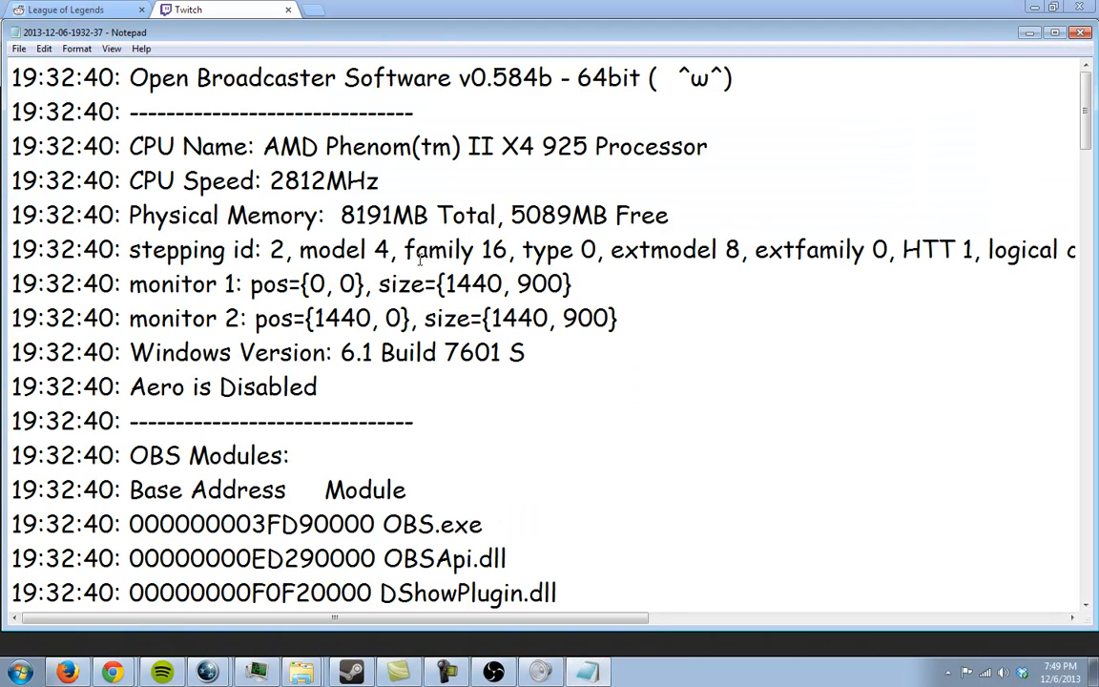
{"action": "scroll", "coordinate": [815, 239], "scroll_direction": "down", "scroll_amount": 15}
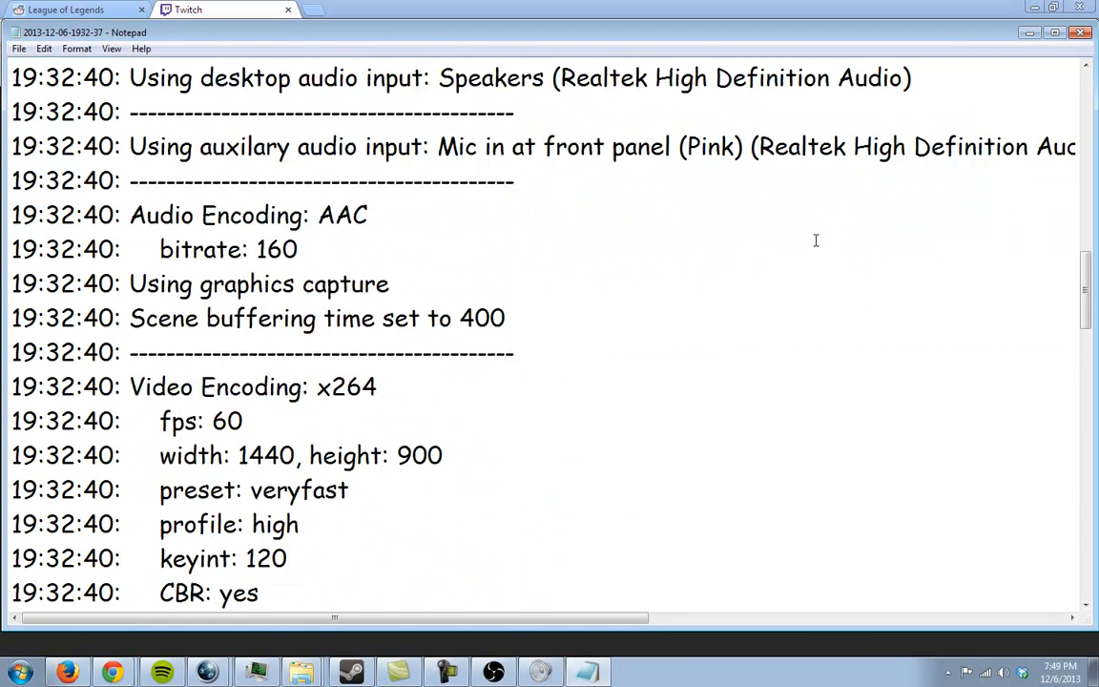
Step: Examine the log's encoding settings, streaming server connection entries and closing CPU profiler results
{"action": "scroll", "coordinate": [816, 241], "scroll_direction": "up", "scroll_amount": 2}
{"action": "scroll", "coordinate": [493, 358], "scroll_direction": "down", "scroll_amount": 20}
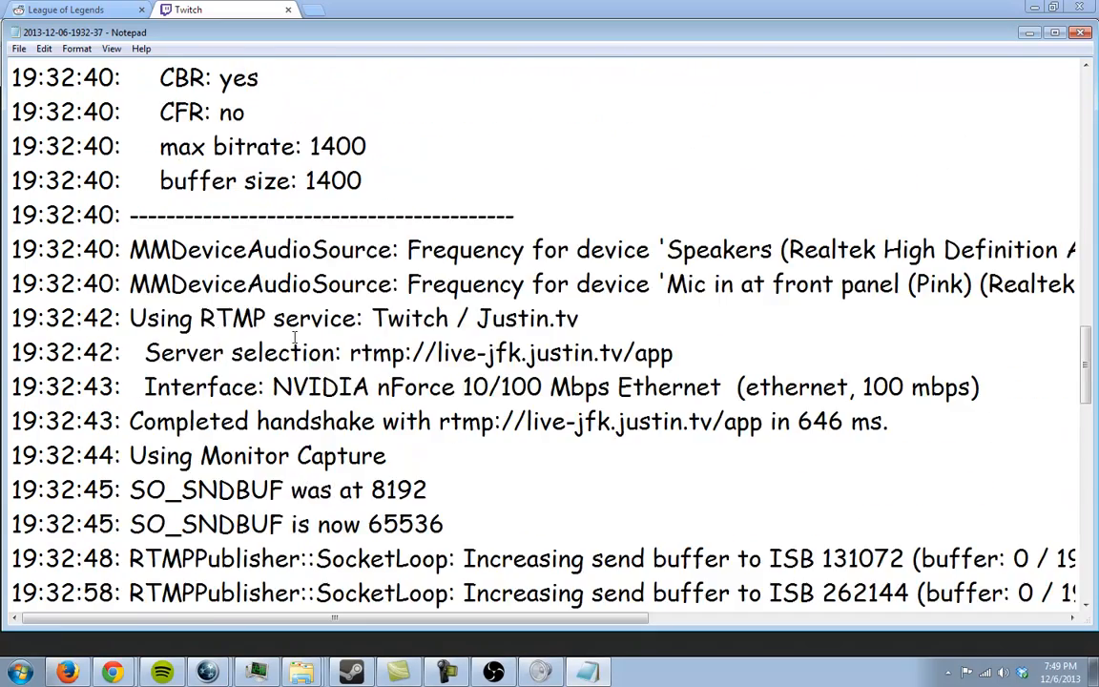
{"action": "scroll", "coordinate": [237, 423], "scroll_direction": "up", "scroll_amount": 4}
{"action": "scroll", "coordinate": [237, 424], "scroll_direction": "down", "scroll_amount": 4}
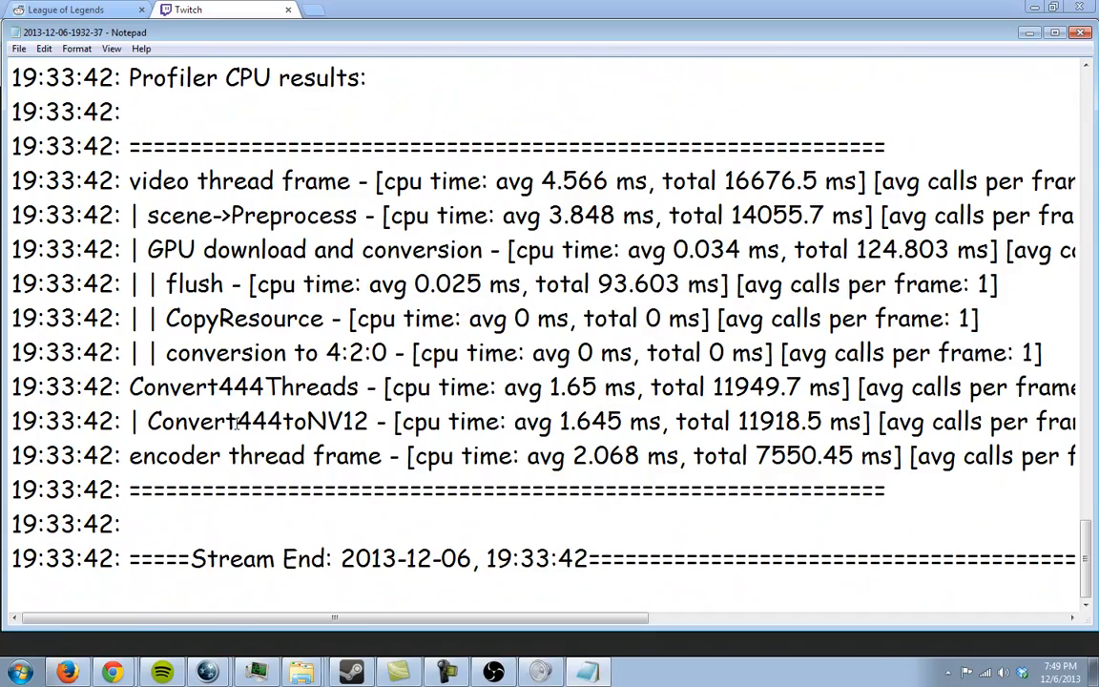
{"action": "scroll", "coordinate": [417, 423], "scroll_direction": "up", "scroll_amount": 20}
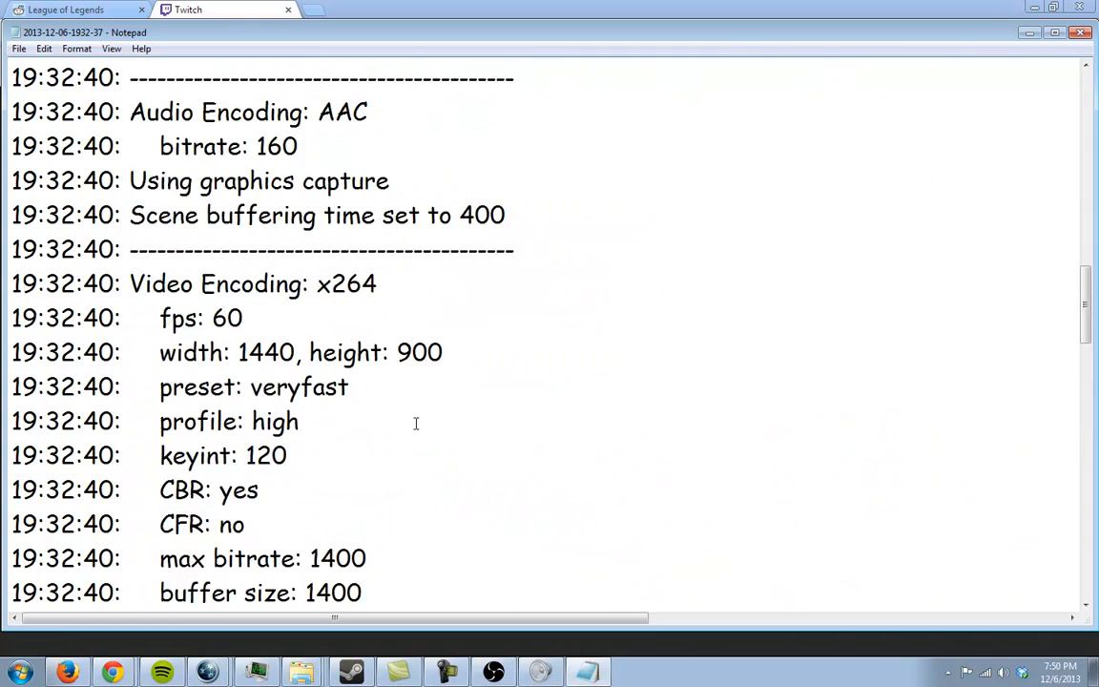
Step: Highlight the CPU name and speed lines, and the surrounding memory and monitor lines, at the beginning of the log
{"action": "left_click_drag", "start_coordinate": [128, 181], "coordinate": [2, 138]}
{"action": "left_click", "coordinate": [386, 184]}
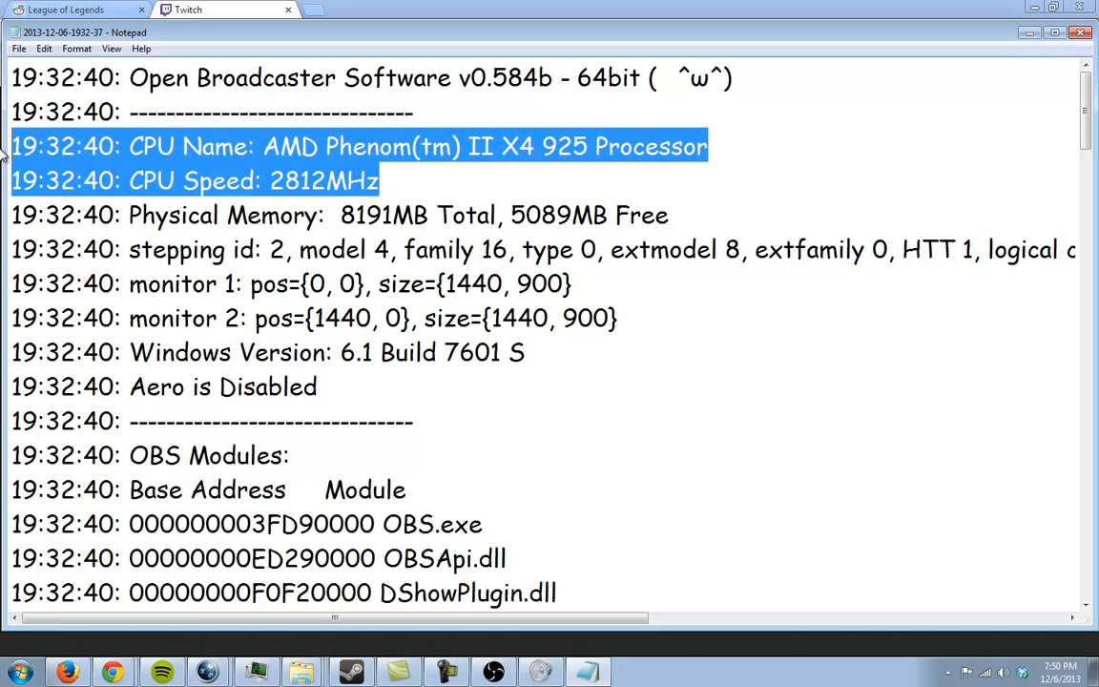
{"action": "left_click", "coordinate": [351, 191]}
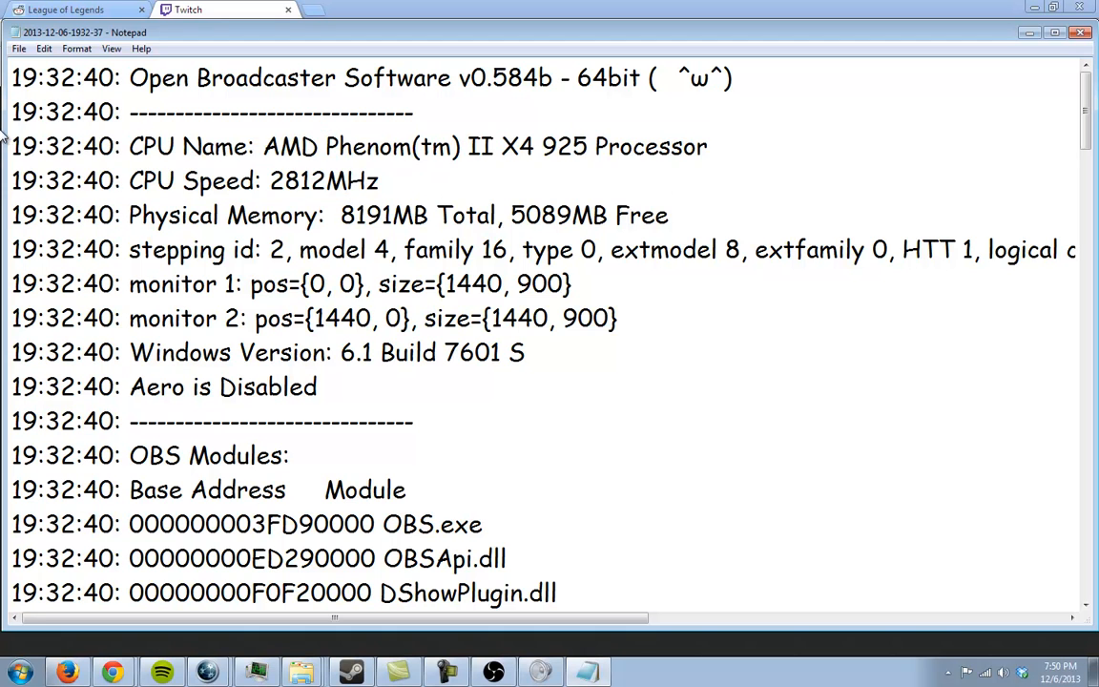
{"action": "left_click_drag", "start_coordinate": [13, 143], "coordinate": [407, 184]}
{"action": "left_click", "coordinate": [406, 184]}
{"action": "left_click_drag", "start_coordinate": [609, 317], "coordinate": [33, 124]}
{"action": "left_click", "coordinate": [218, 262]}
Step: Examine the video adapter, base and output resolution, and video encoding entries further down the log
{"action": "scroll", "coordinate": [250, 326], "scroll_direction": "down", "scroll_amount": 5}
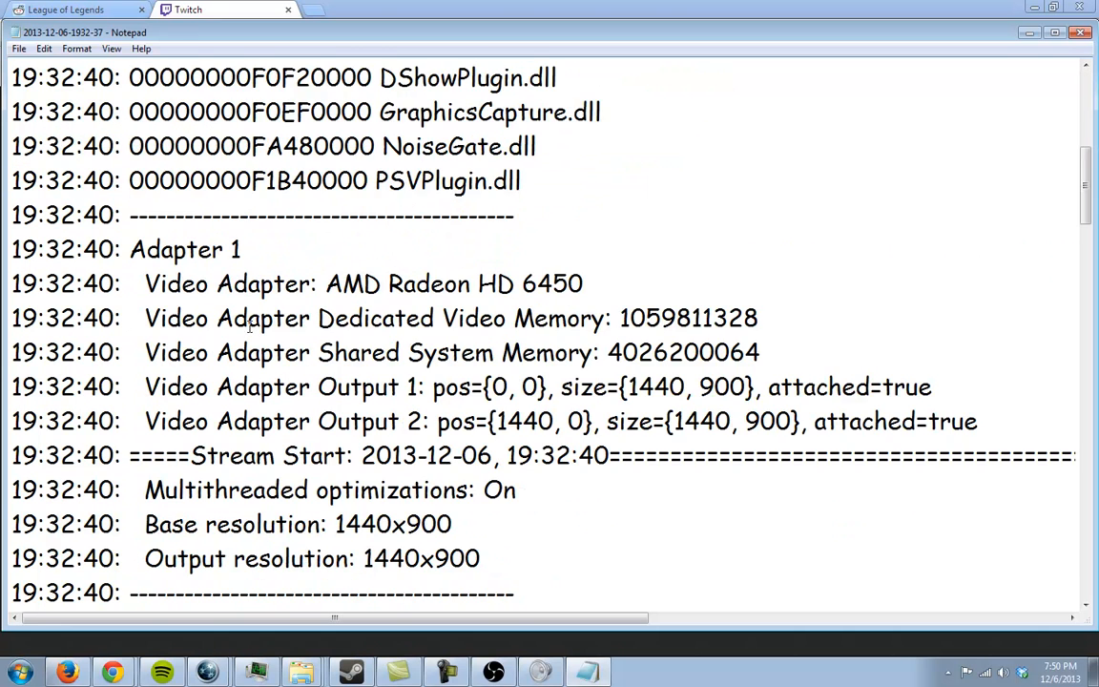
{"action": "scroll", "coordinate": [250, 327], "scroll_direction": "down", "scroll_amount": 5}
{"action": "scroll", "coordinate": [310, 389], "scroll_direction": "down", "scroll_amount": 5}
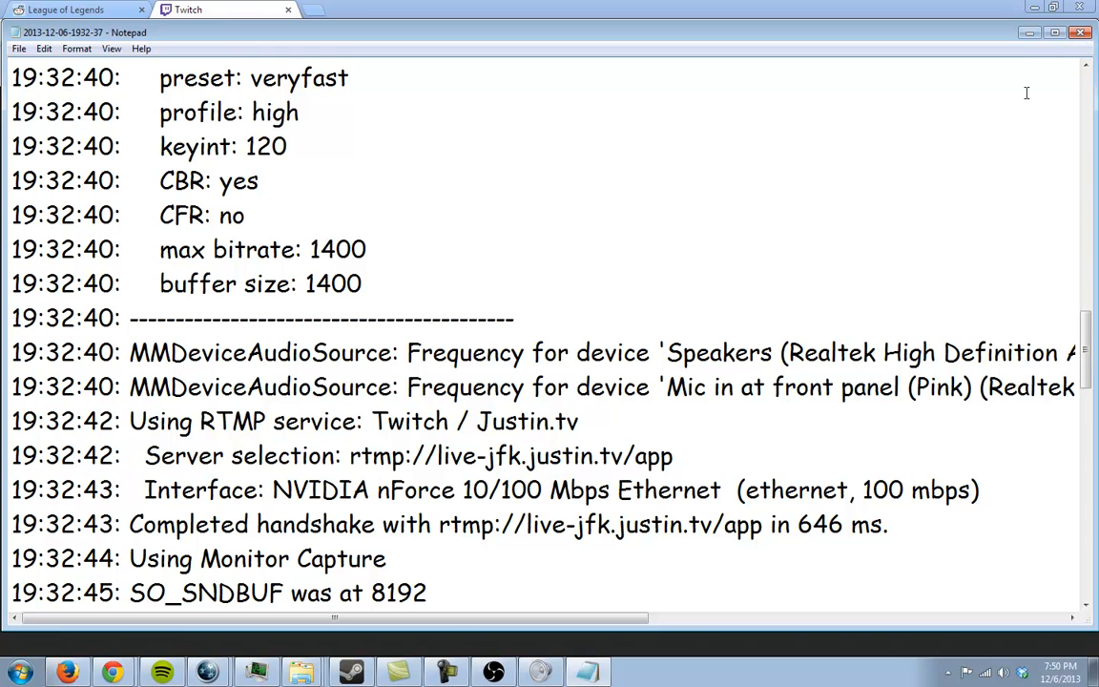
Step: Close the log file and the logs folder, and bring the Open Broadcaster Software window back to the front
{"action": "key", "text": "alt+F4"}
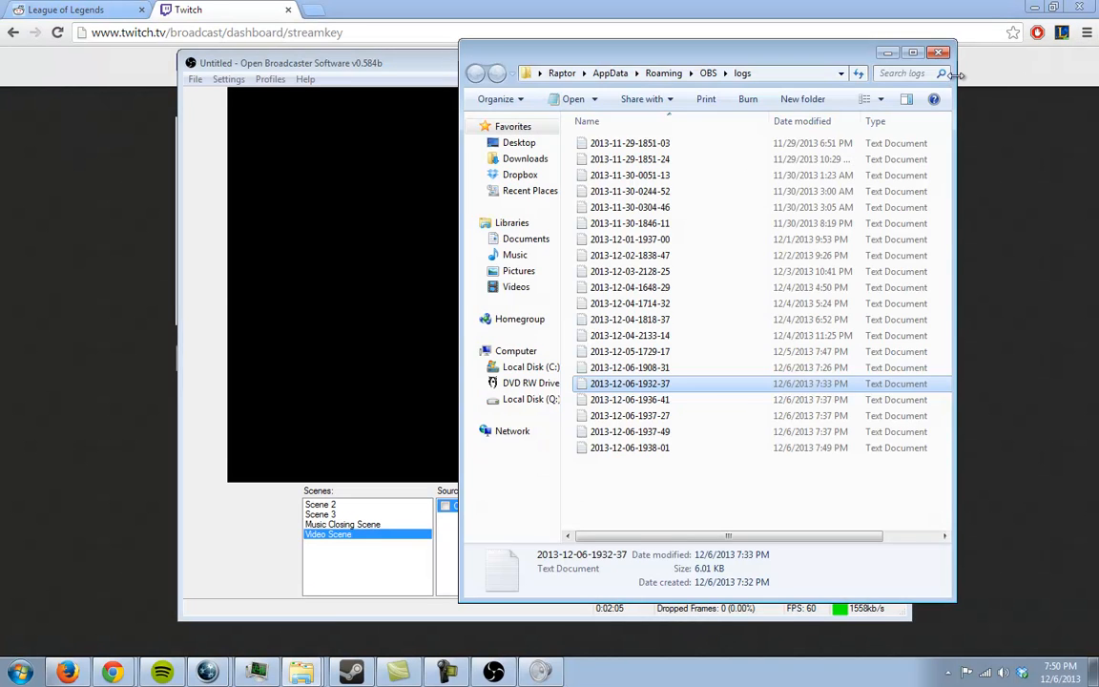
{"action": "left_click", "coordinate": [940, 52]}
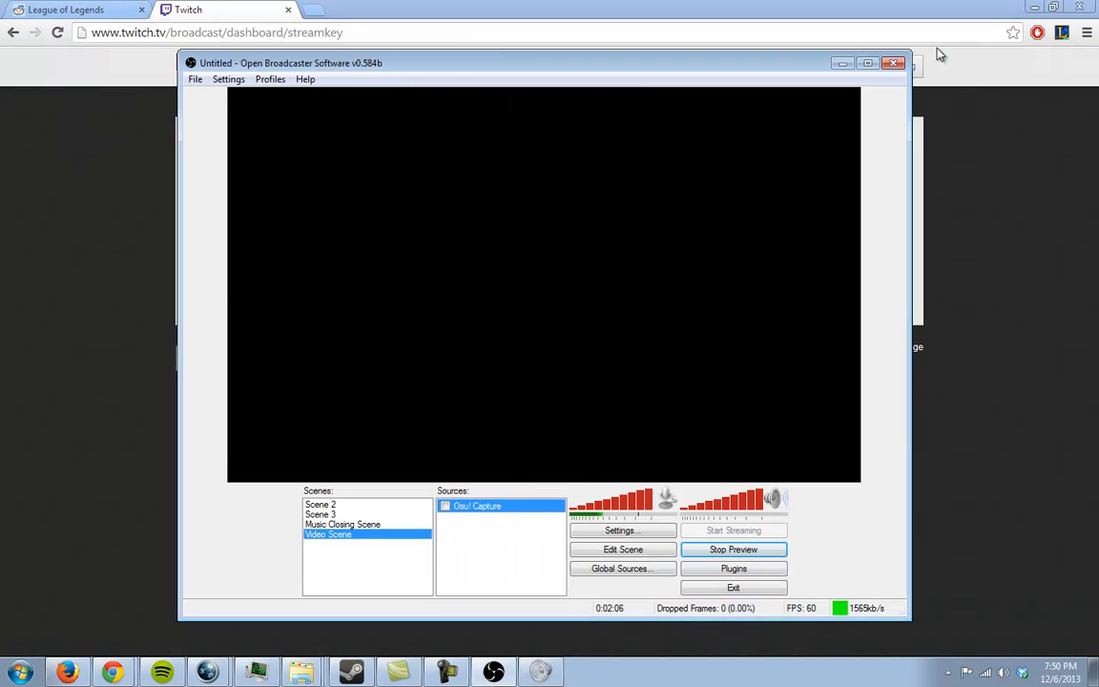
{"action": "left_click", "coordinate": [837, 63]}
{"action": "left_click", "coordinate": [491, 673]}
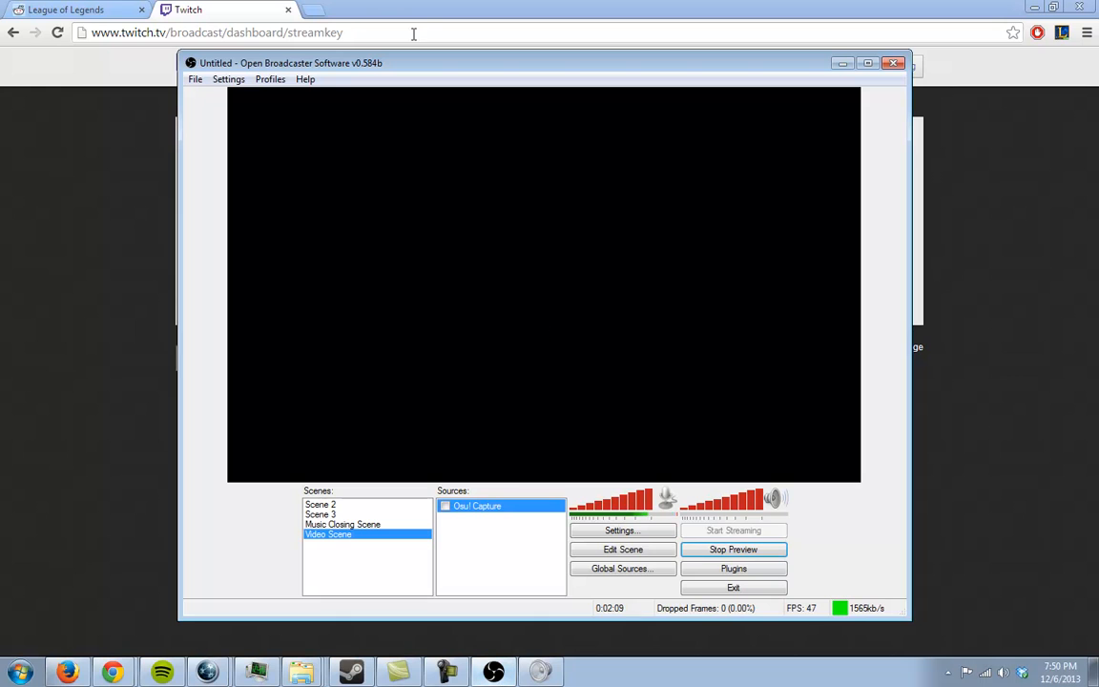